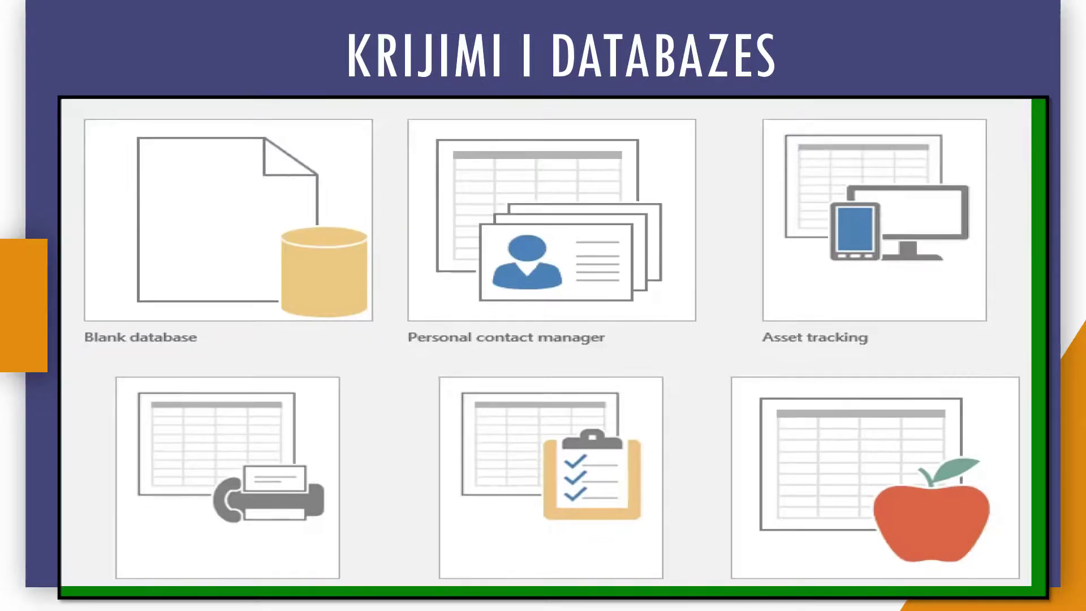
Create a new blank database, replacing the default file name with 'Playliste Song'
click(306, 229)
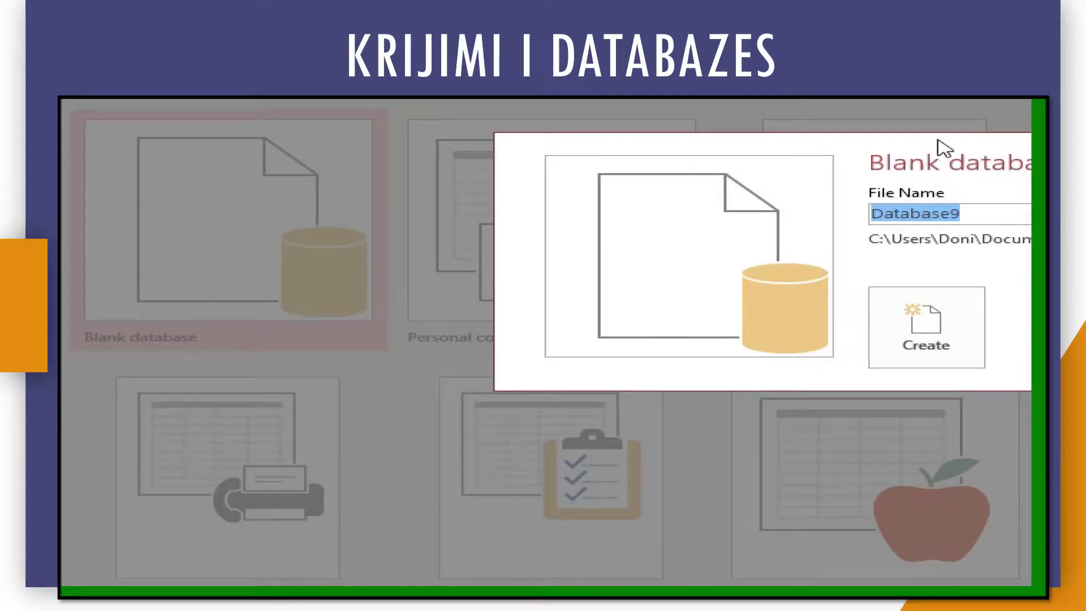
double_click(956, 214)
text(Pla)
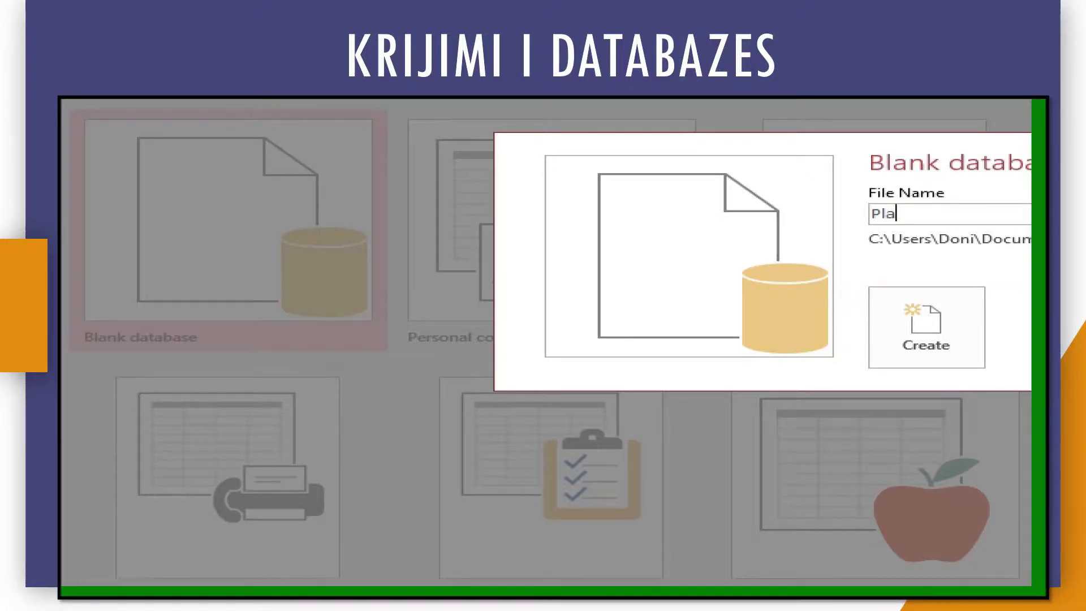
text(yliste)
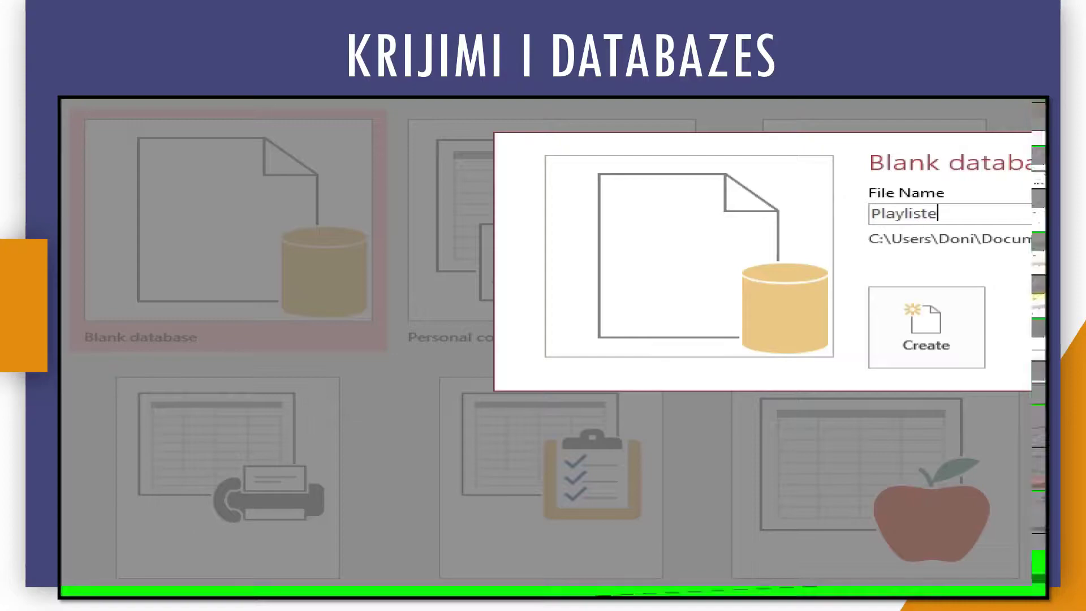
text( Song)
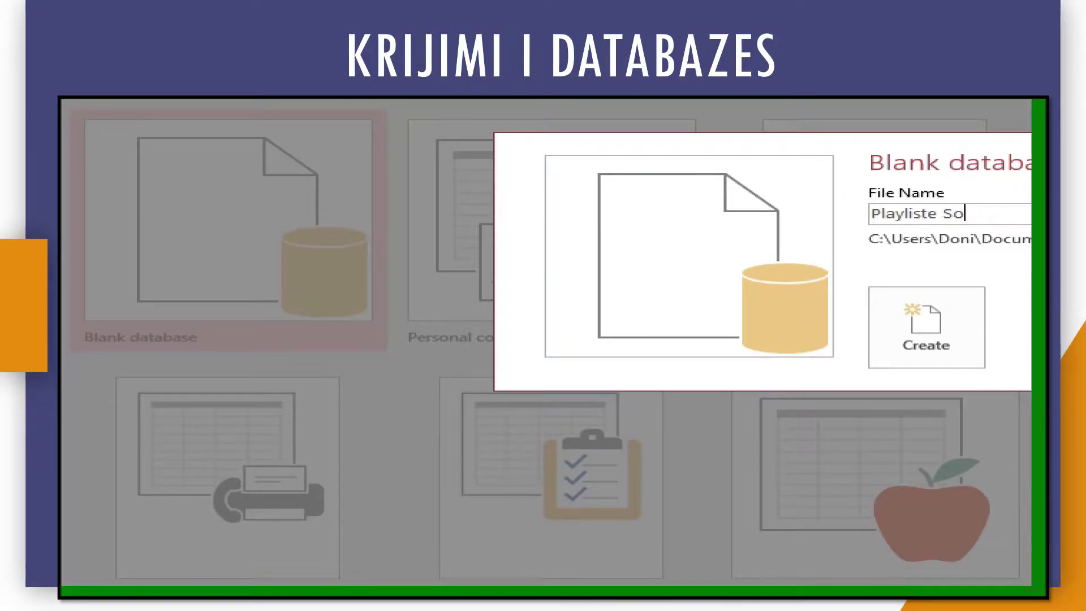
click(944, 334)
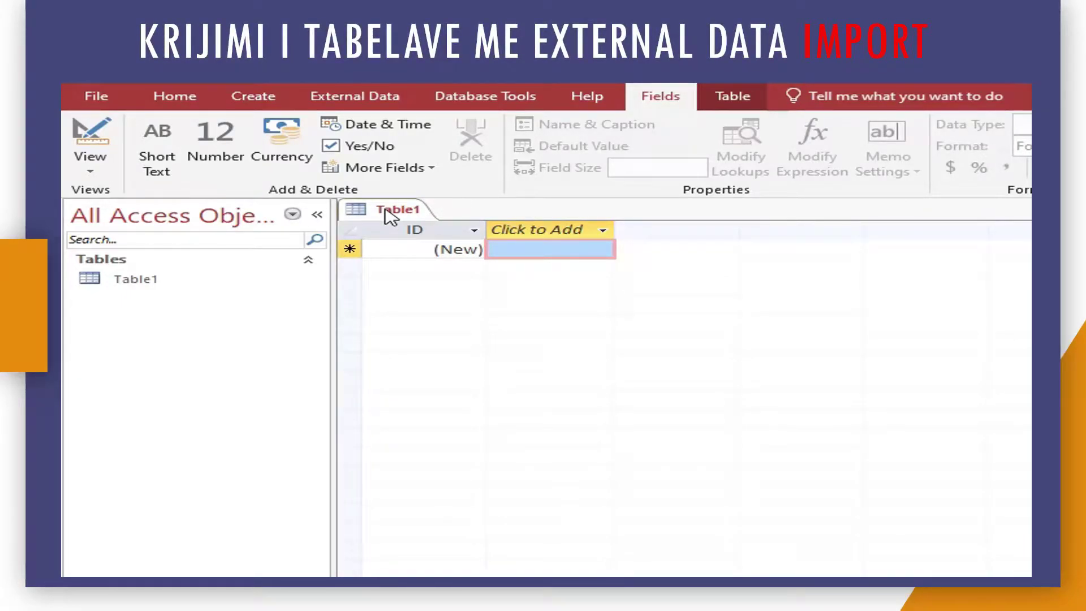
Close the empty Table1 document without saving it
click(390, 214)
right_click(386, 211)
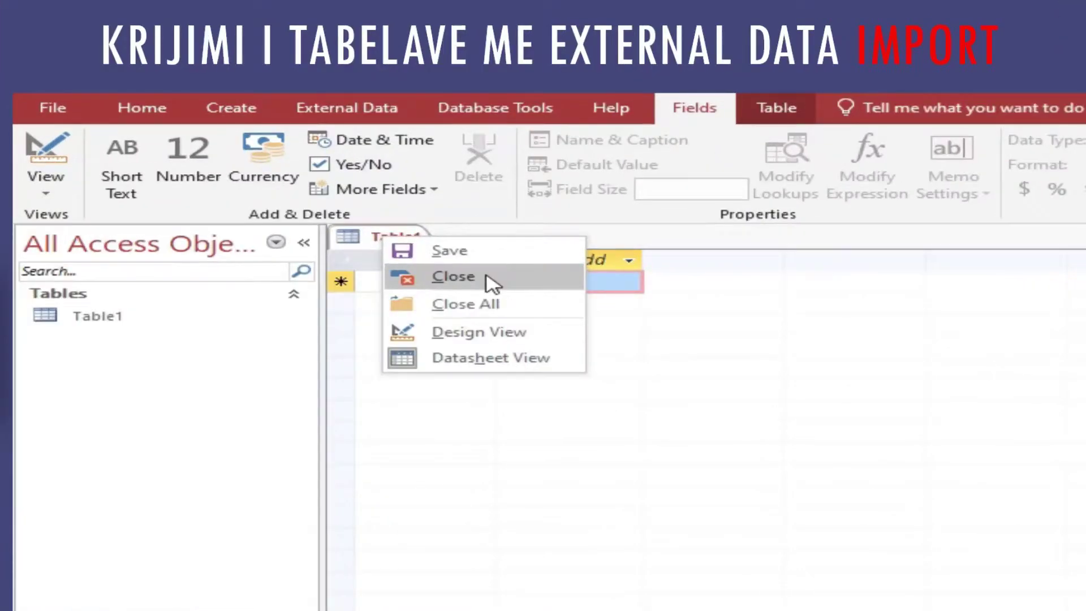
click(486, 275)
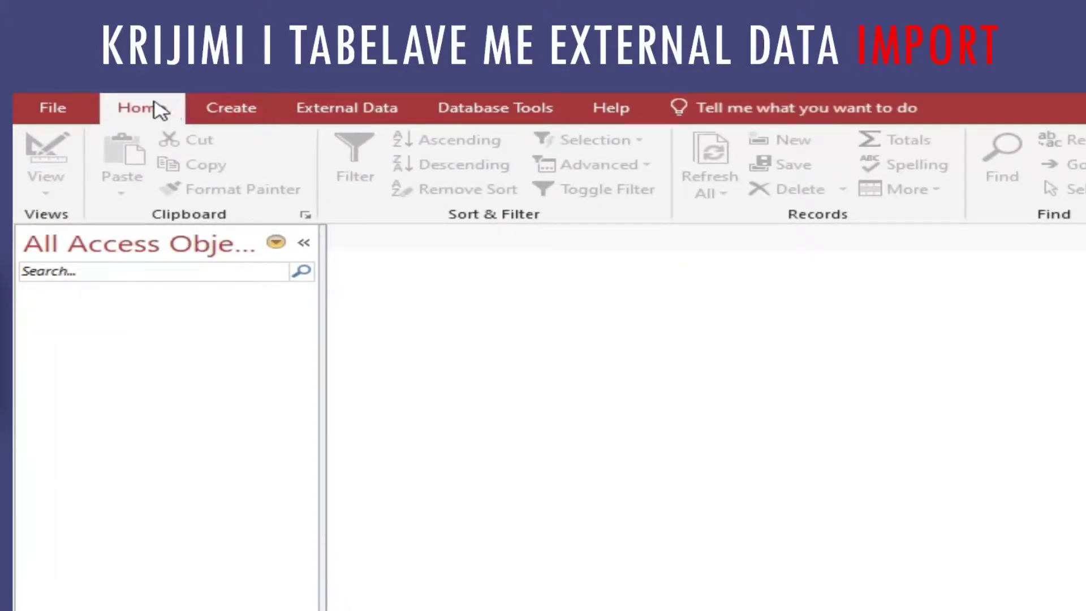
Launch an Excel spreadsheet import via External Data > New Data Source > From File > Excel
click(337, 111)
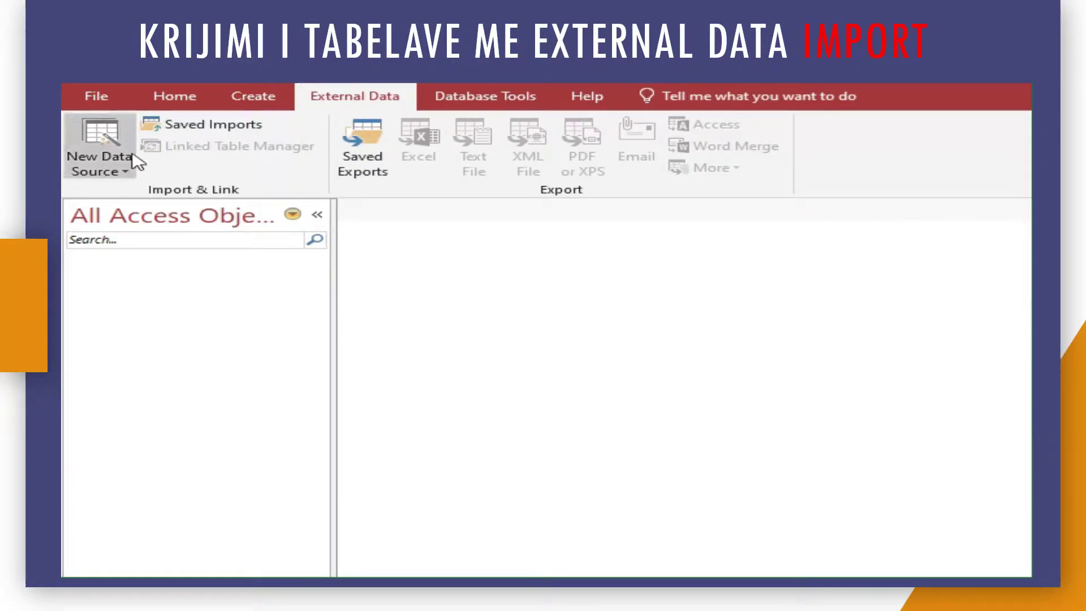
click(124, 173)
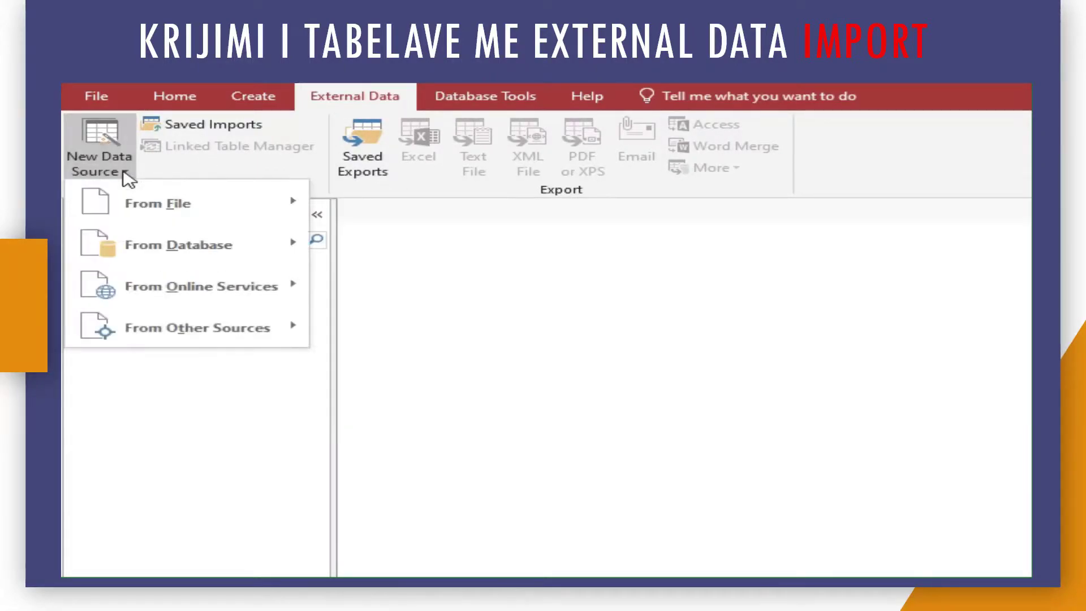
click(142, 208)
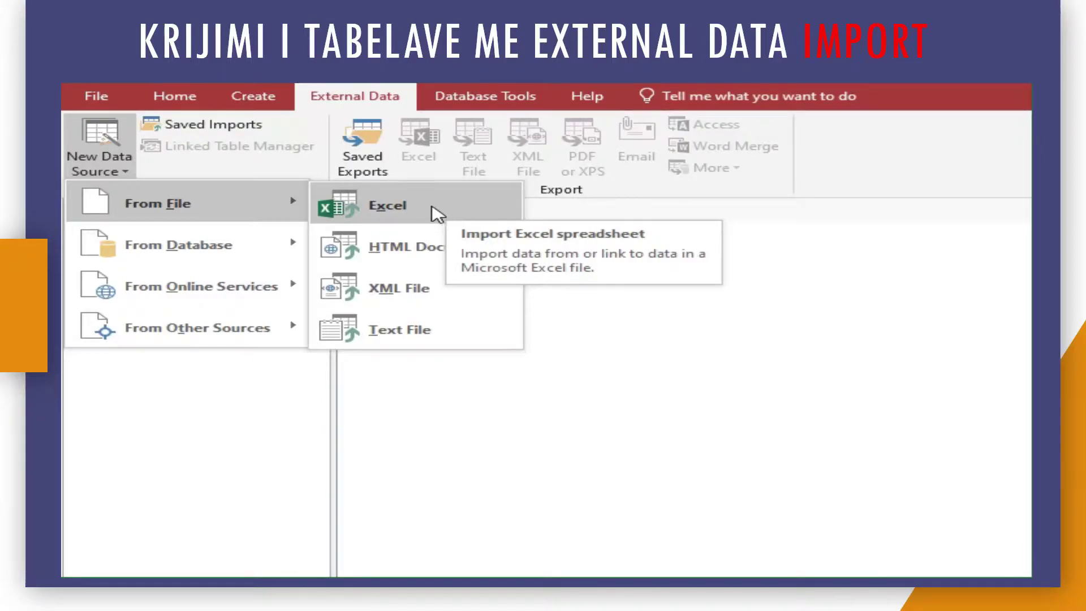
click(440, 214)
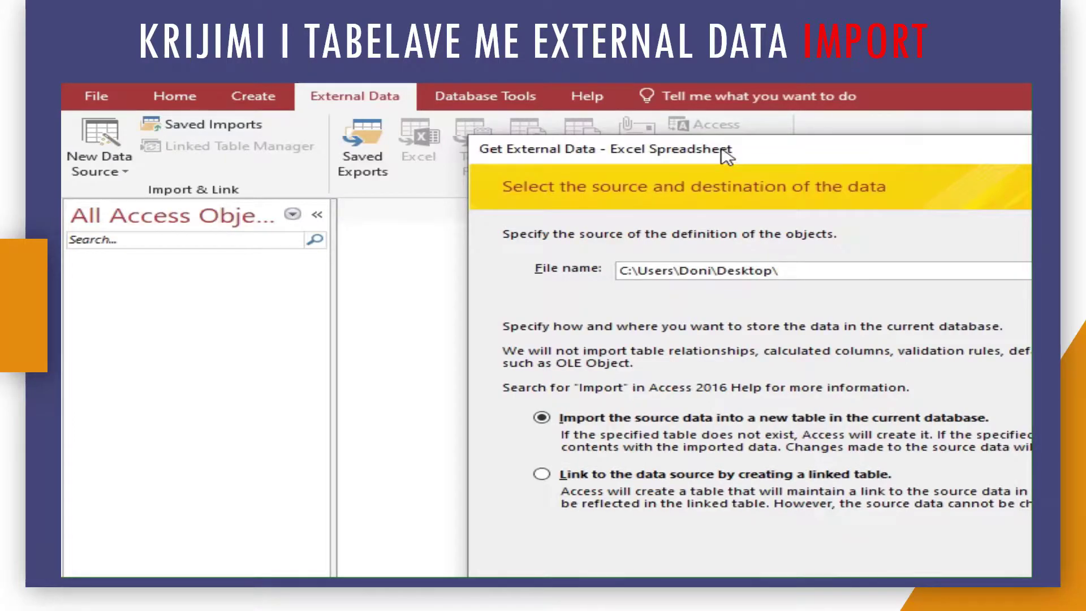
Choose GRUPET.xlsx from the Desktop as the import source file
mouse_move(728, 157)
mouse_down()
mouse_move(327, 107)
mouse_move(313, 86)
mouse_up()
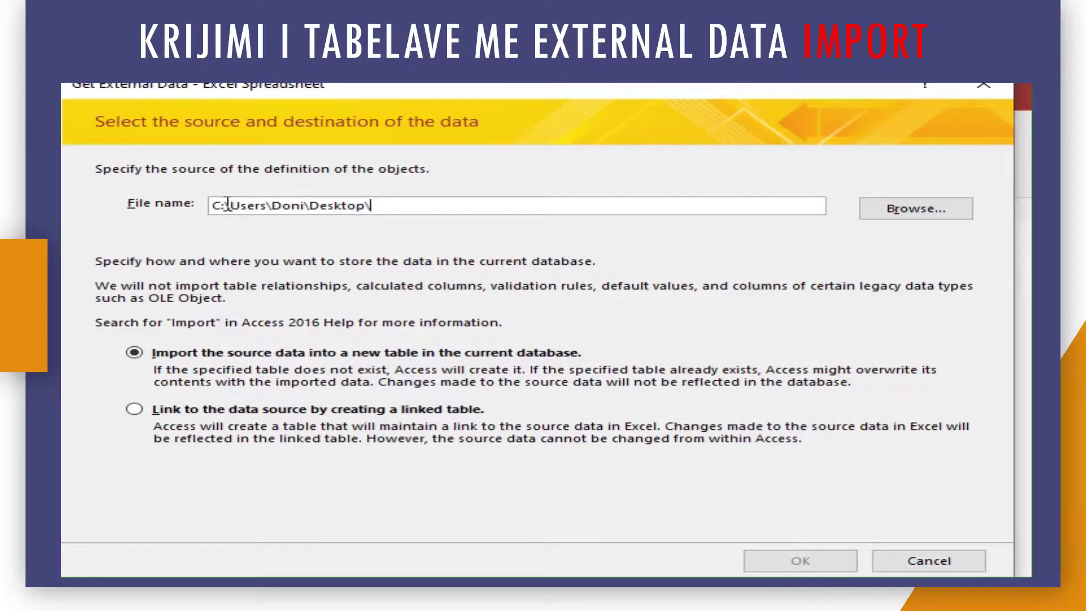
click(886, 210)
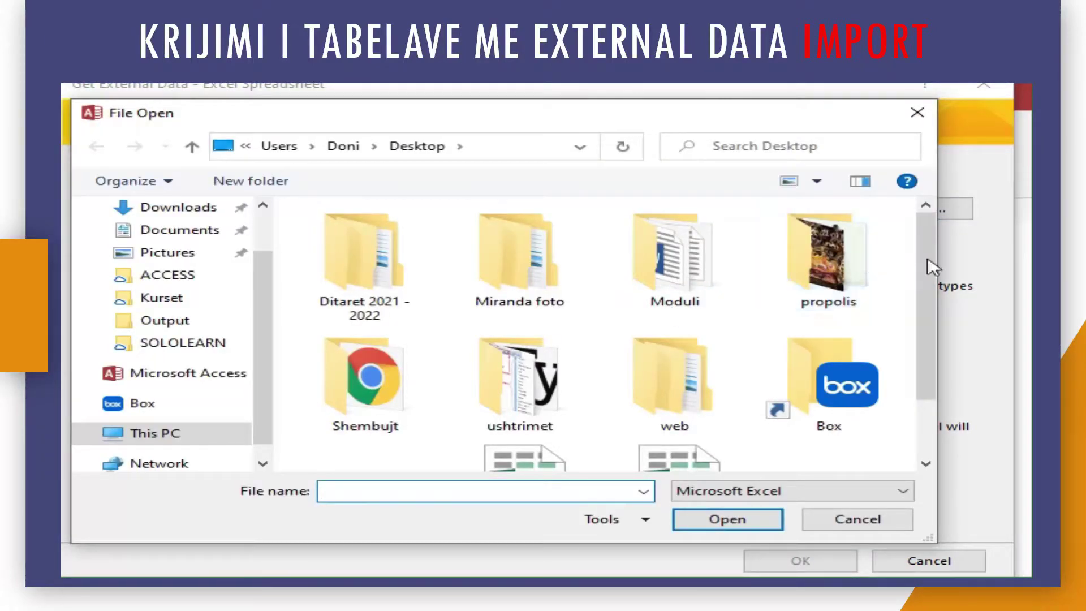
drag(936, 275, 933, 376)
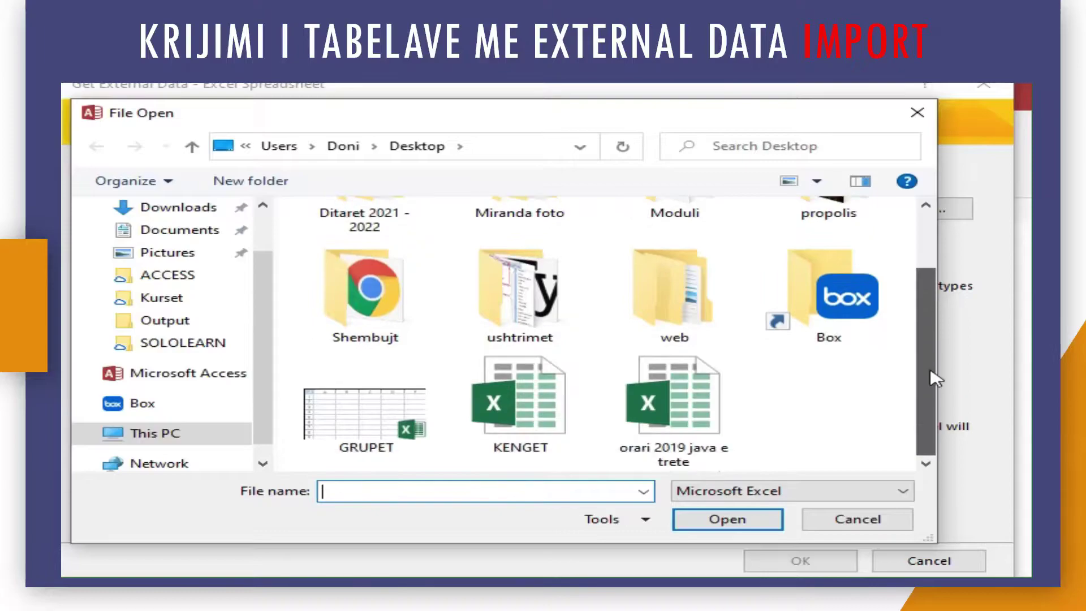
click(378, 433)
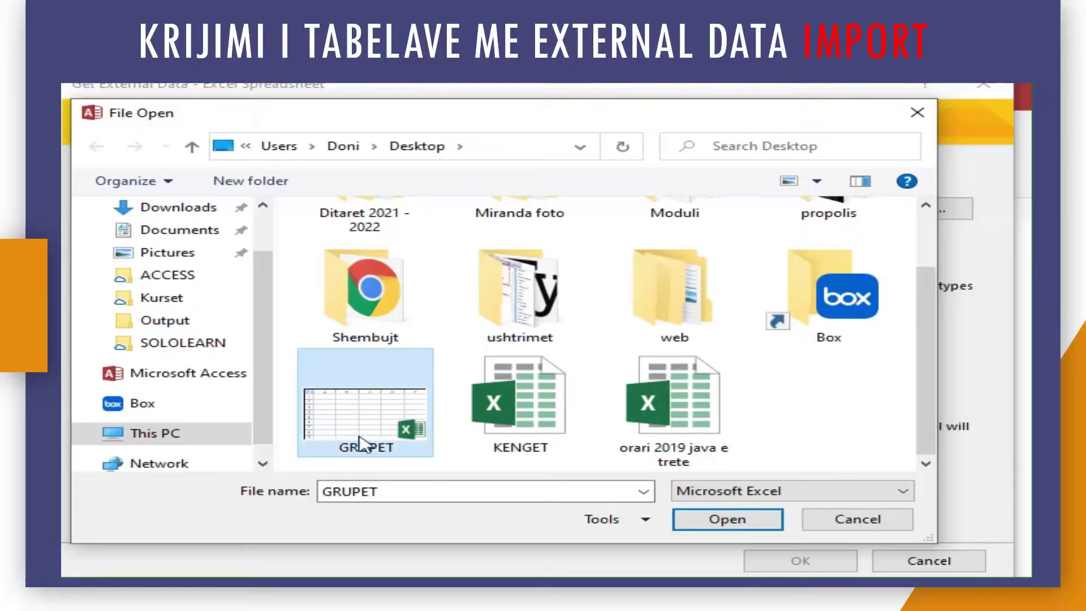
click(728, 520)
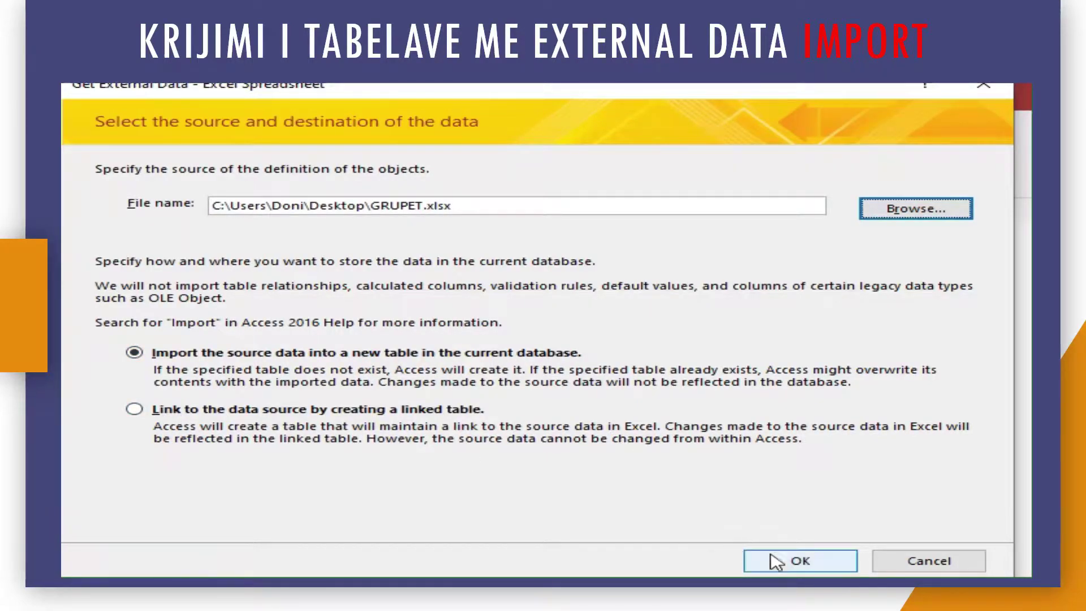
Launch the import wizard, accepting the worksheet and first-row field names
click(784, 569)
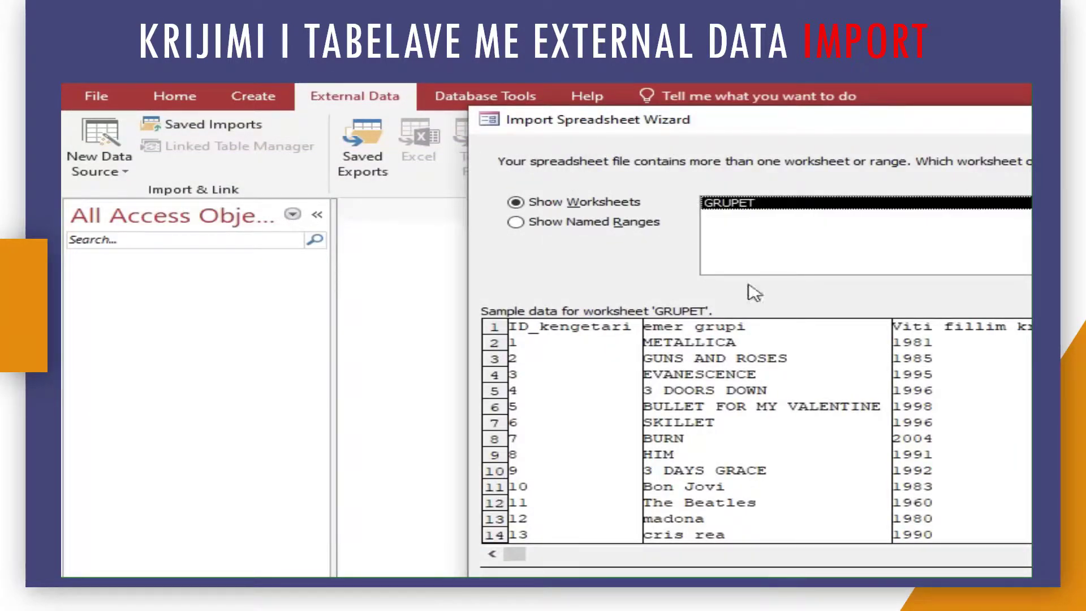
drag(722, 131, 334, 107)
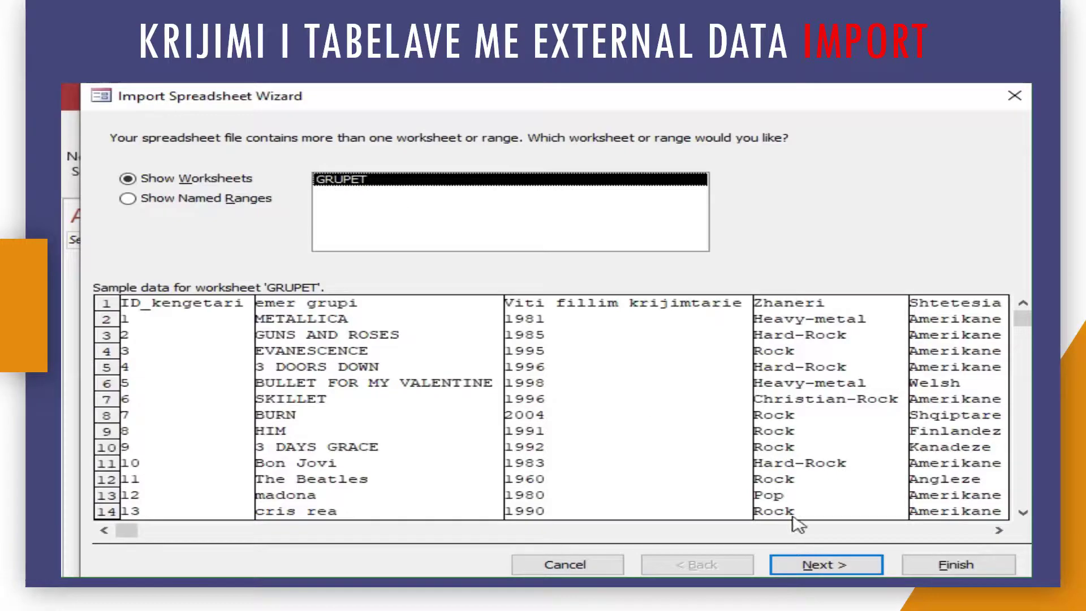
click(829, 568)
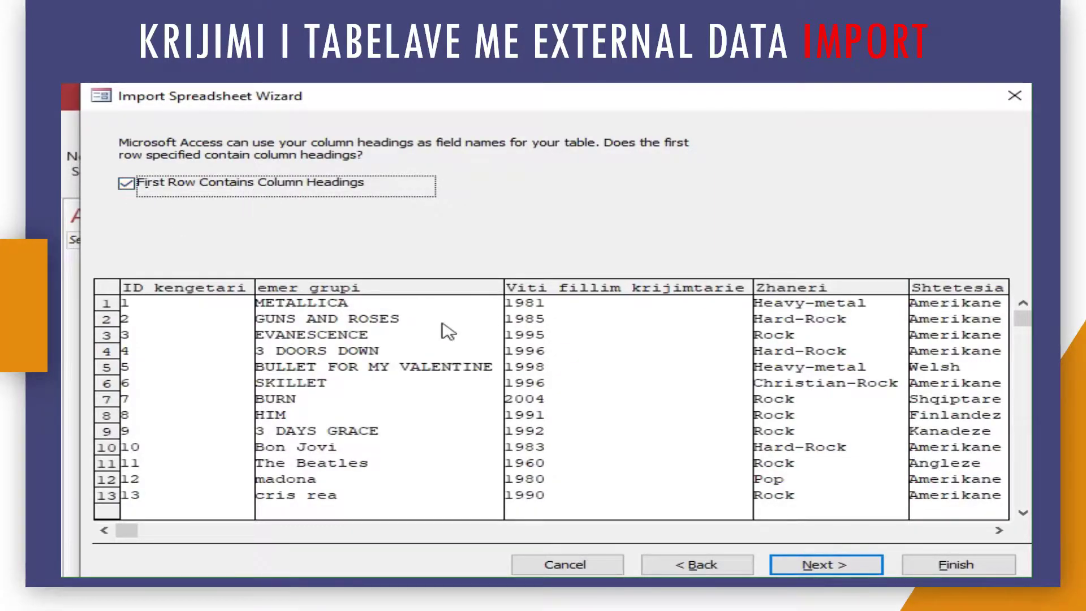
click(871, 566)
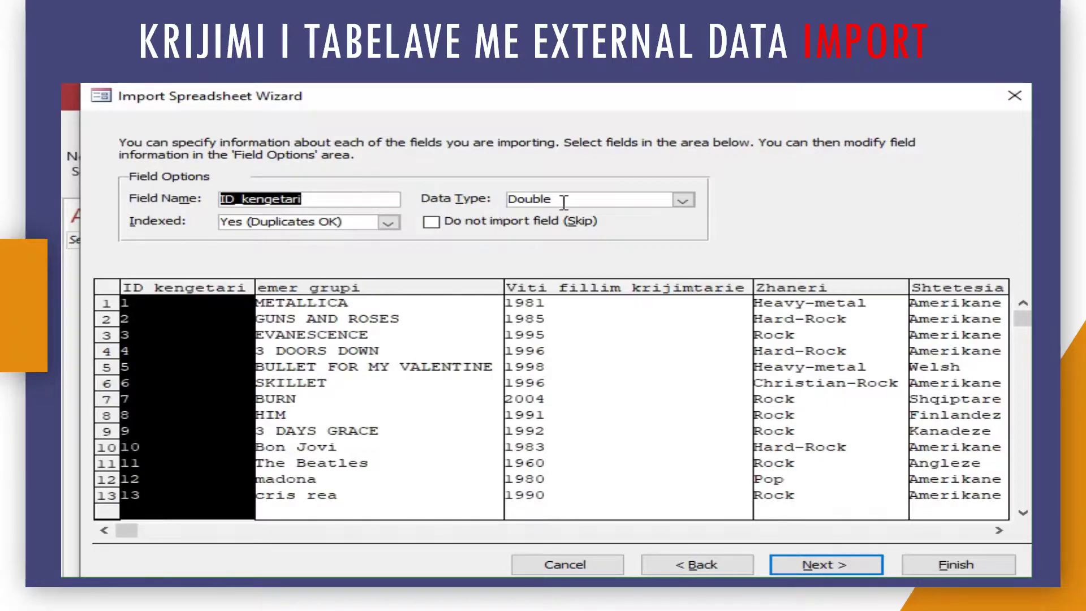
Set the ID_kengetari field's data type to Integer
click(683, 200)
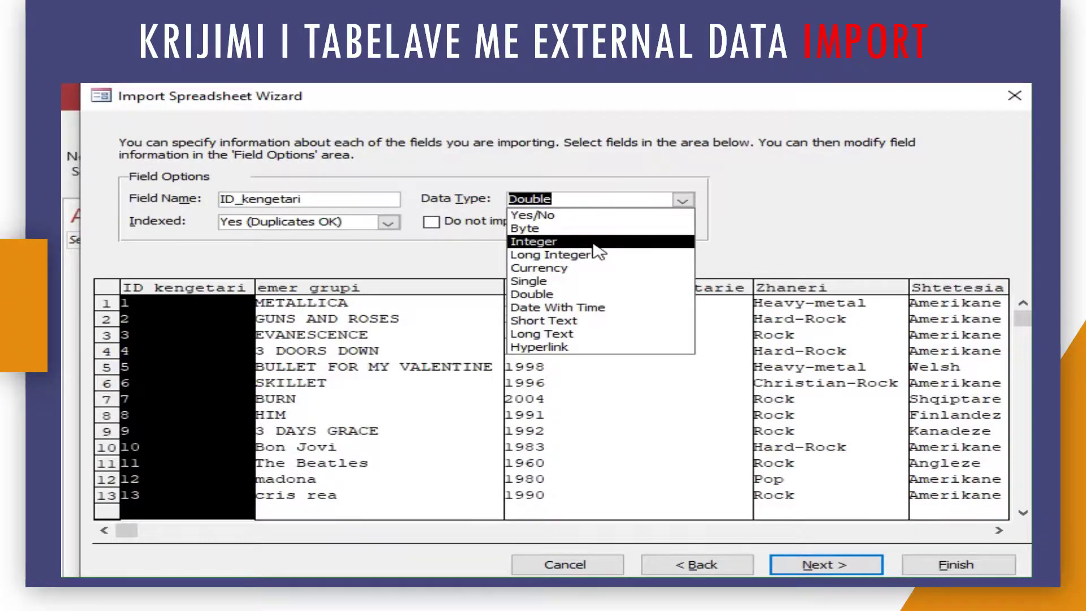
click(594, 244)
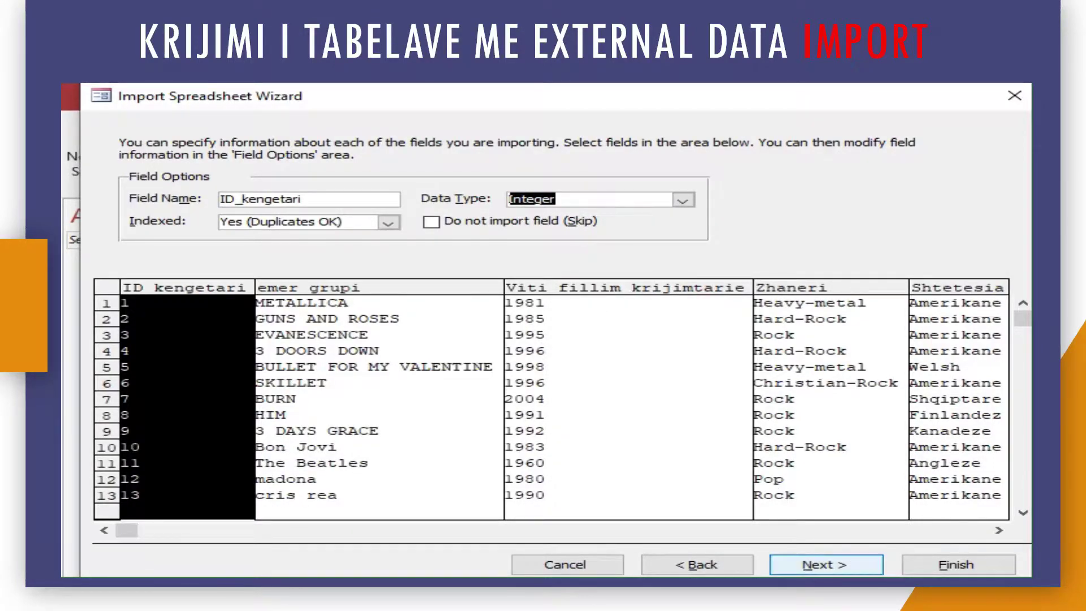
click(821, 565)
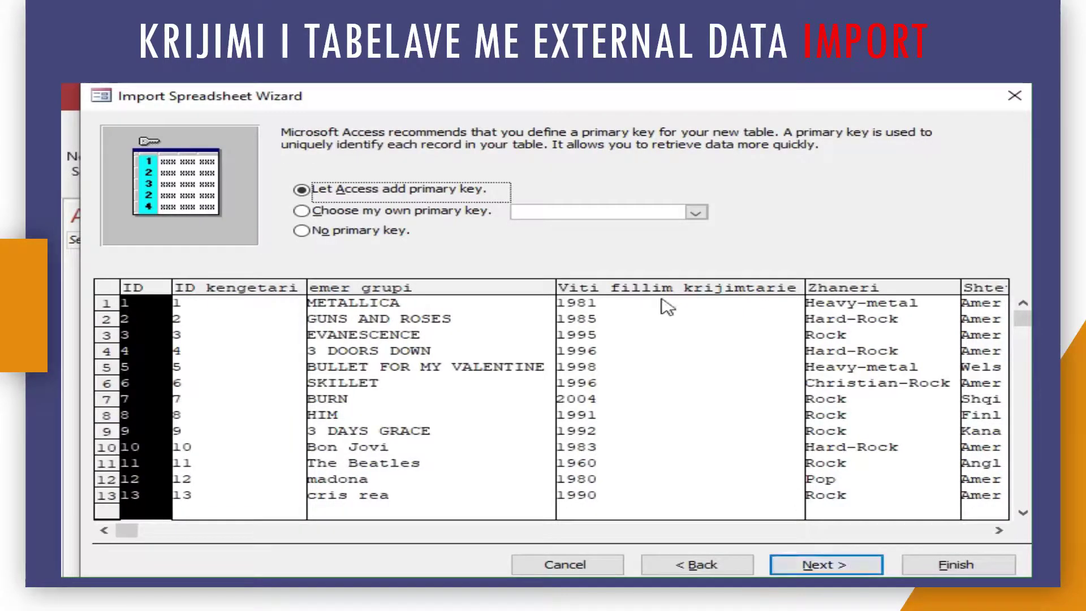
Make ID_kengetari the primary key and finish importing into table GRUPET
click(450, 216)
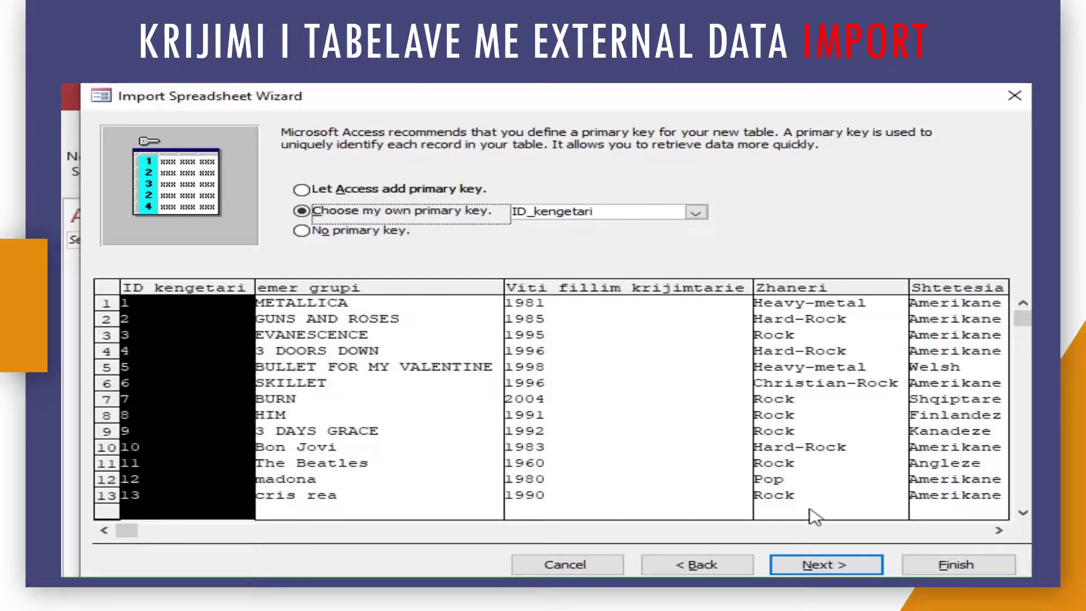
click(820, 567)
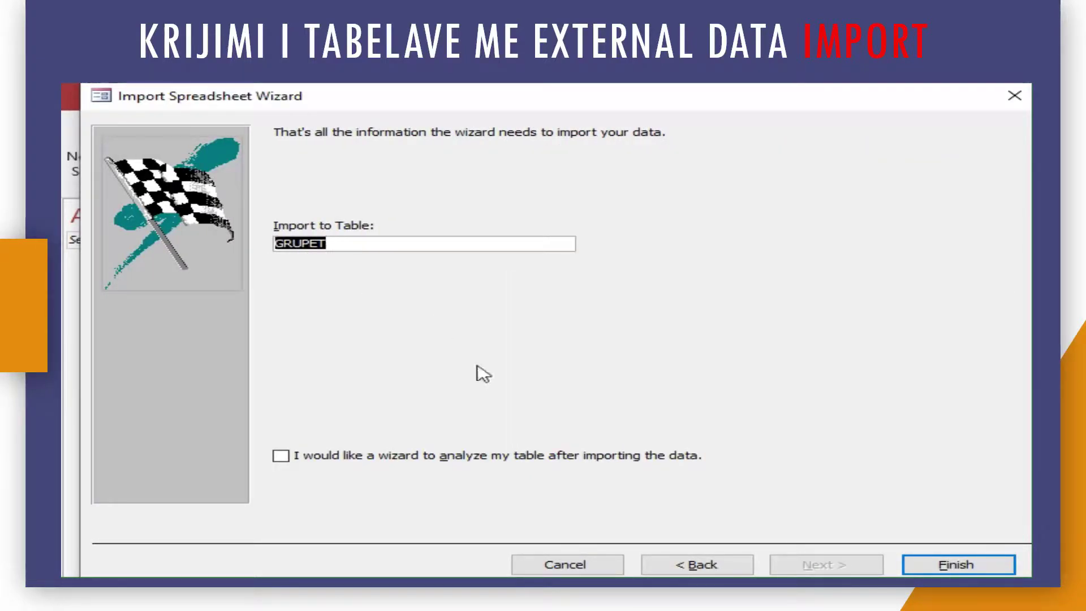
click(959, 565)
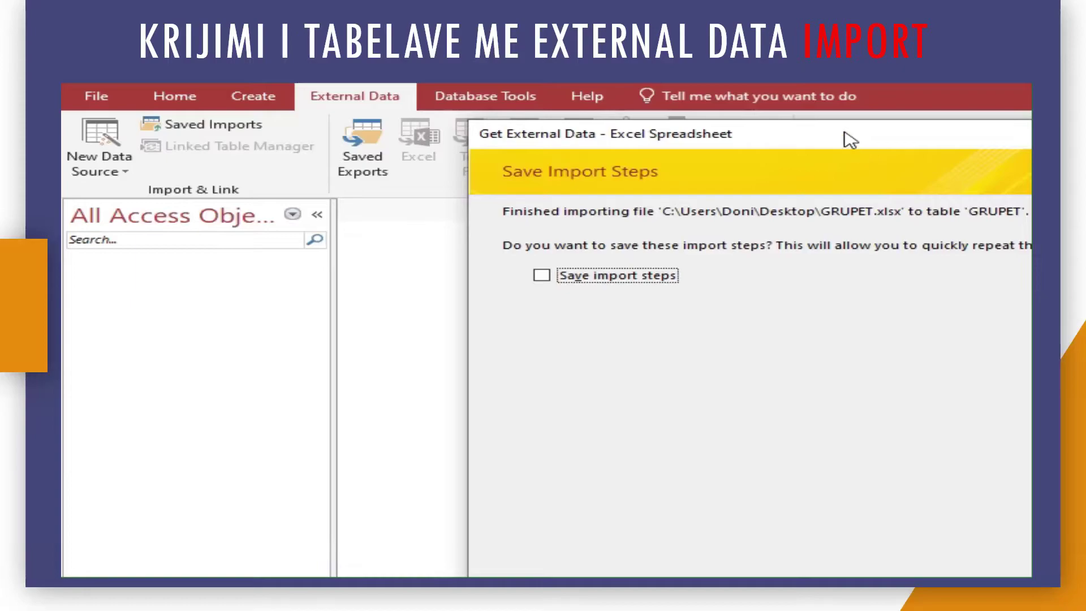
Close the import summary without saving steps and open the GRUPET table's 13 records
drag(850, 140, 443, 59)
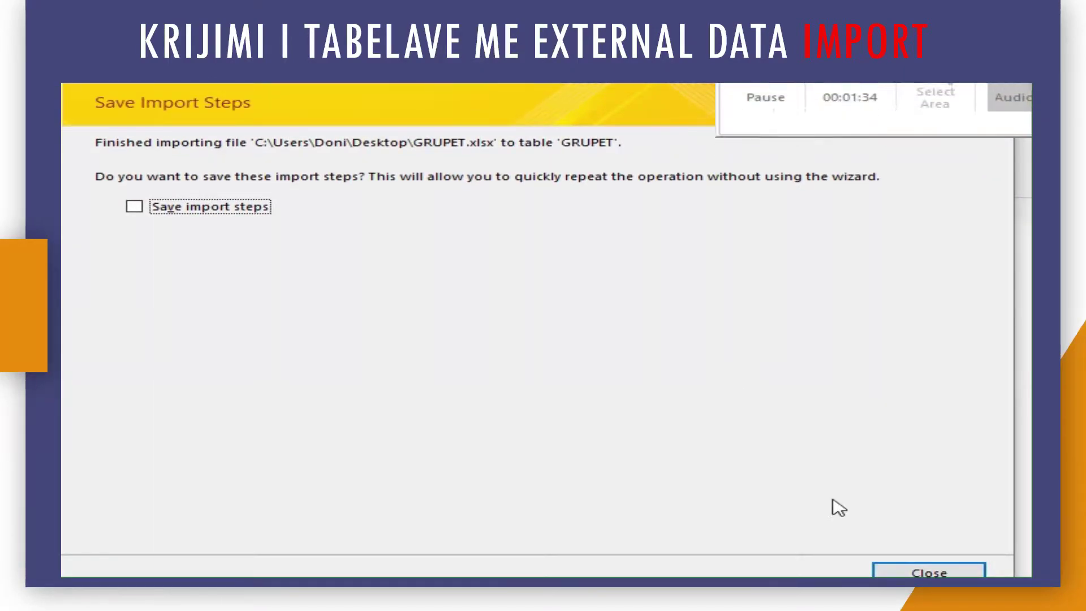
click(914, 572)
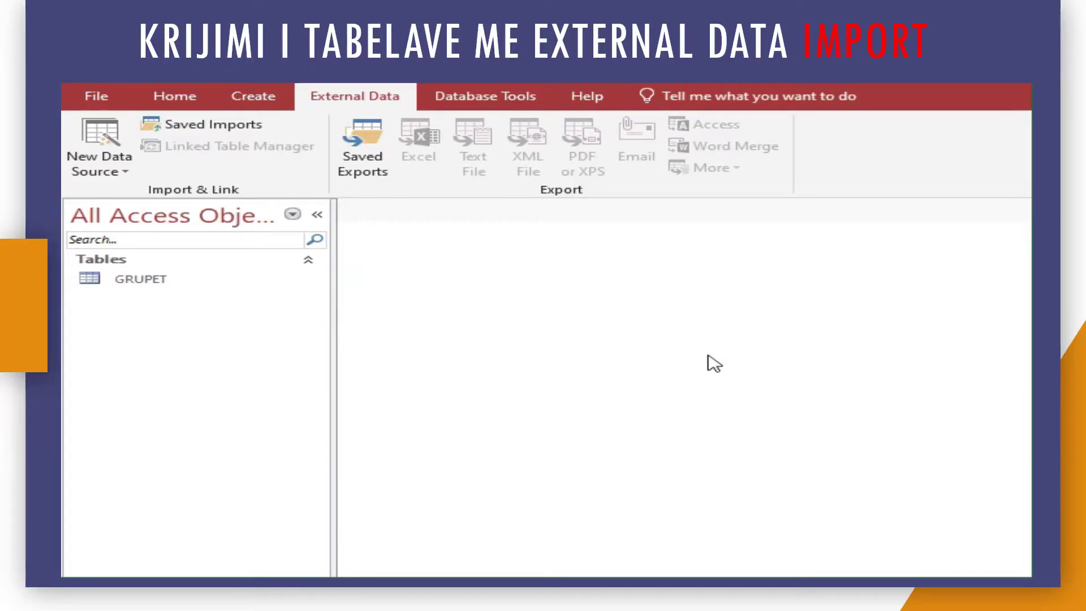
click(158, 286)
double_click(158, 286)
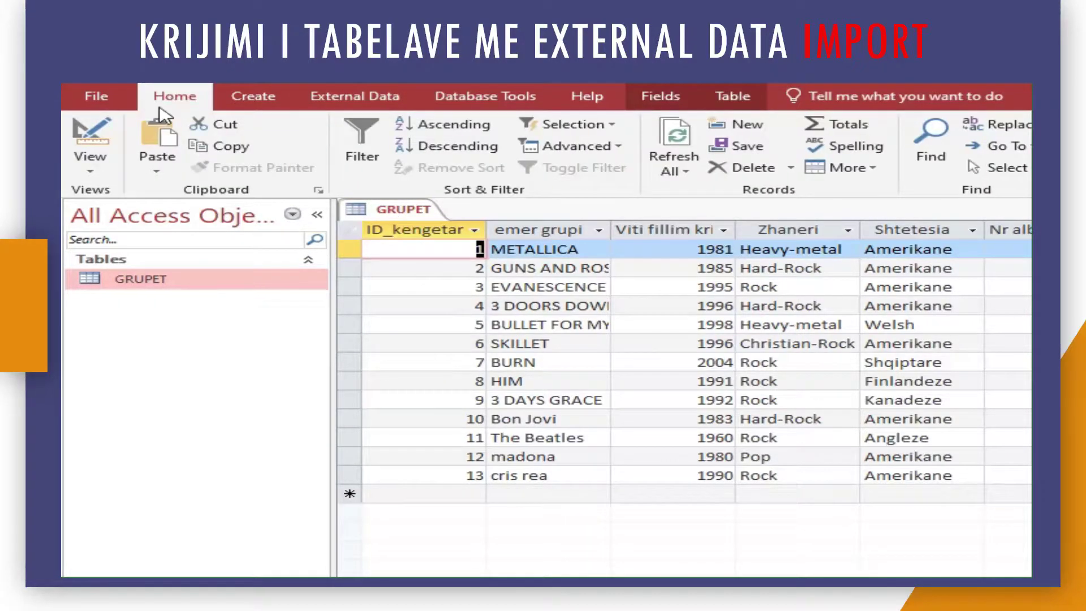
Review GRUPET in Design view: Nr albumeve, Shtetesia, Zhaneri and ID_kengetari field properties
click(90, 136)
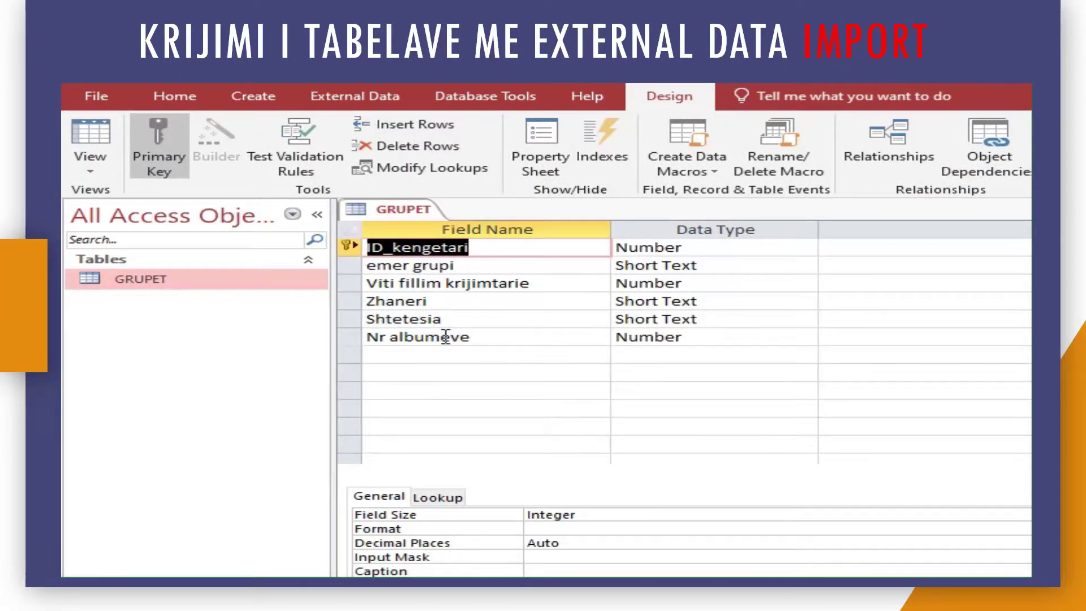
click(481, 340)
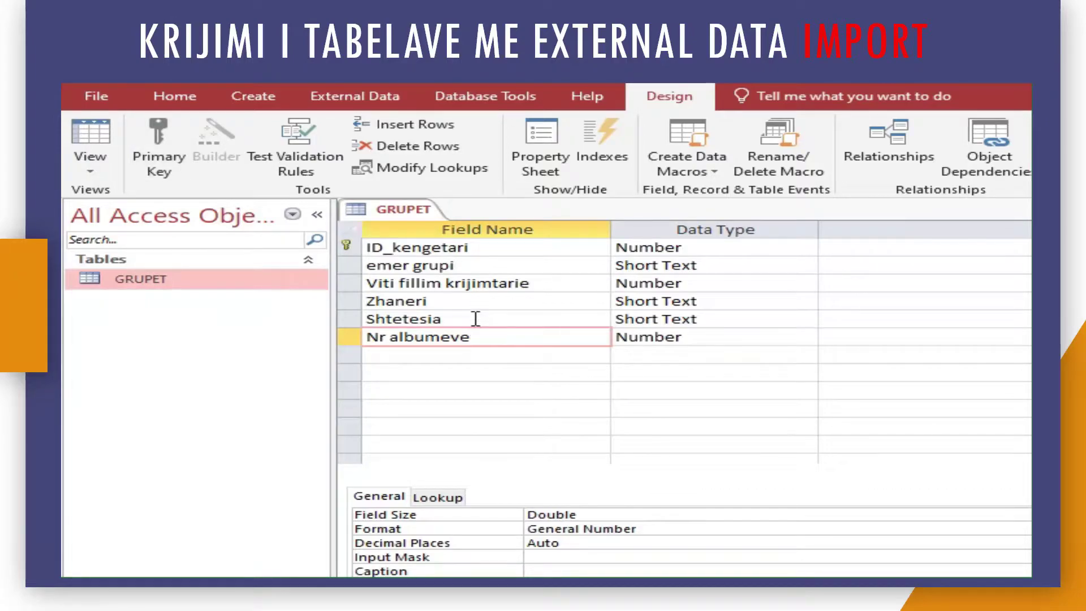
click(475, 319)
click(474, 302)
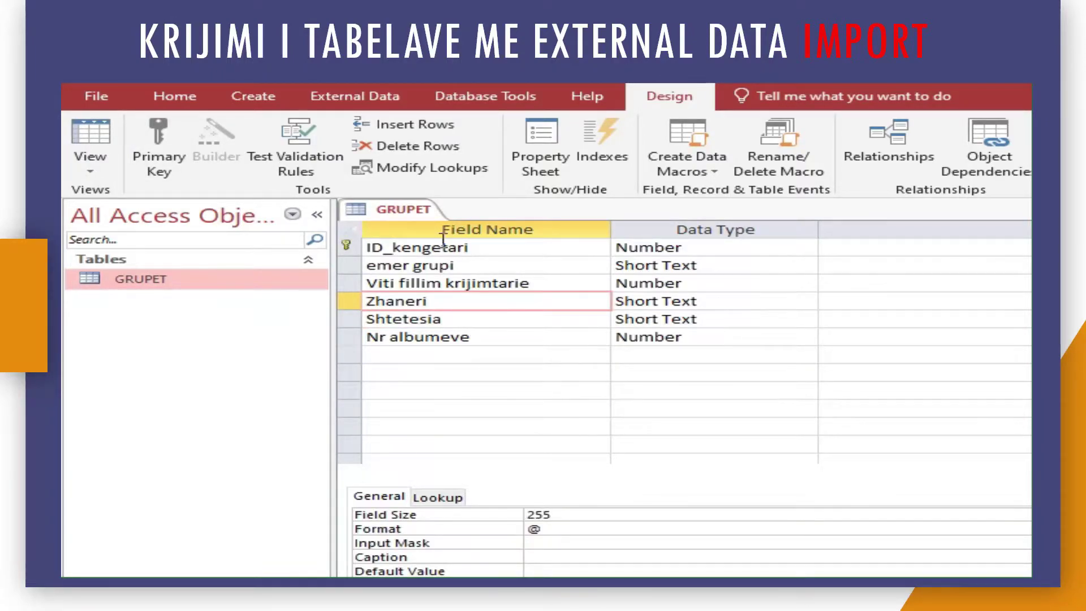
click(405, 213)
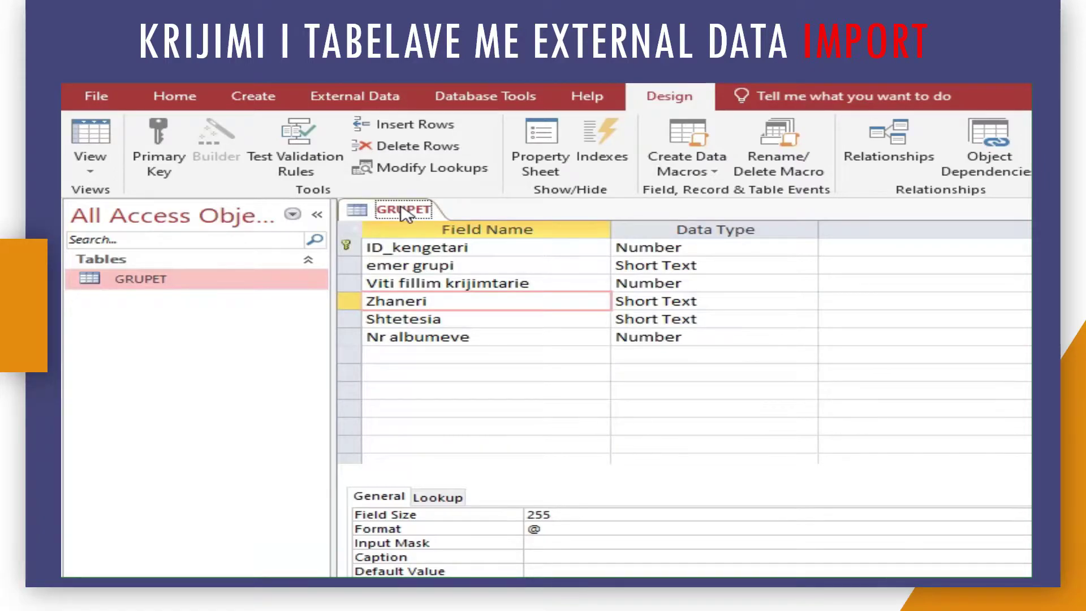
right_click(405, 214)
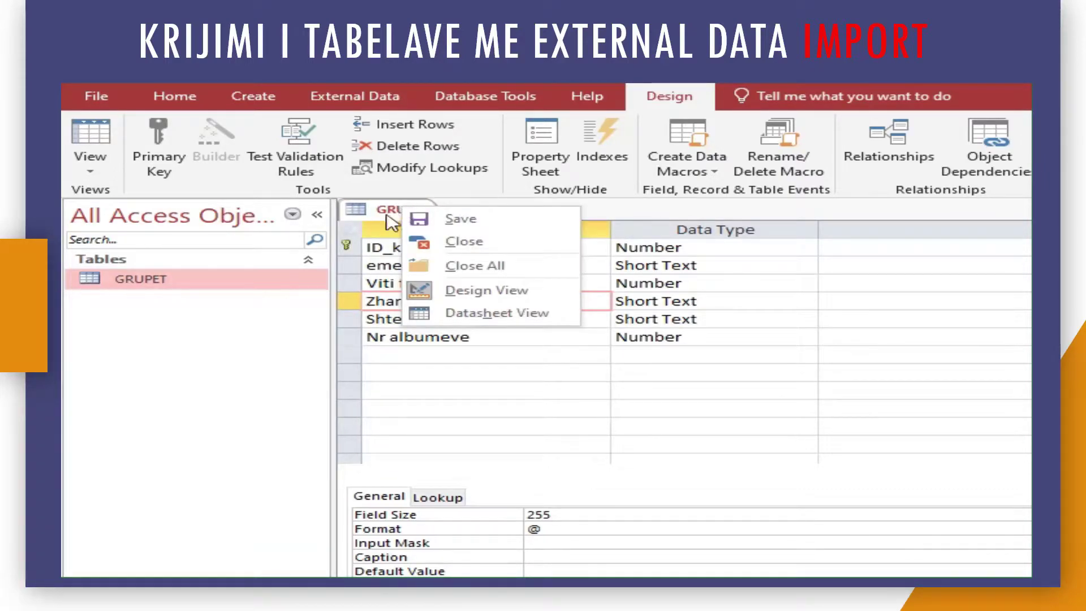
click(378, 248)
click(378, 248)
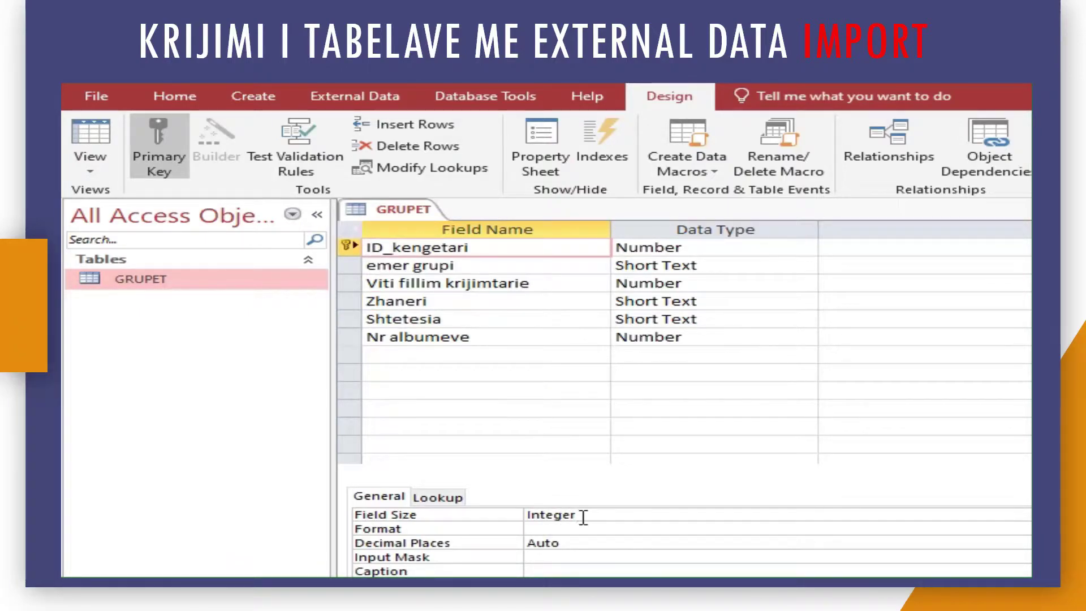
Close all open objects and show the External Data ribbon options
right_click(404, 214)
click(447, 267)
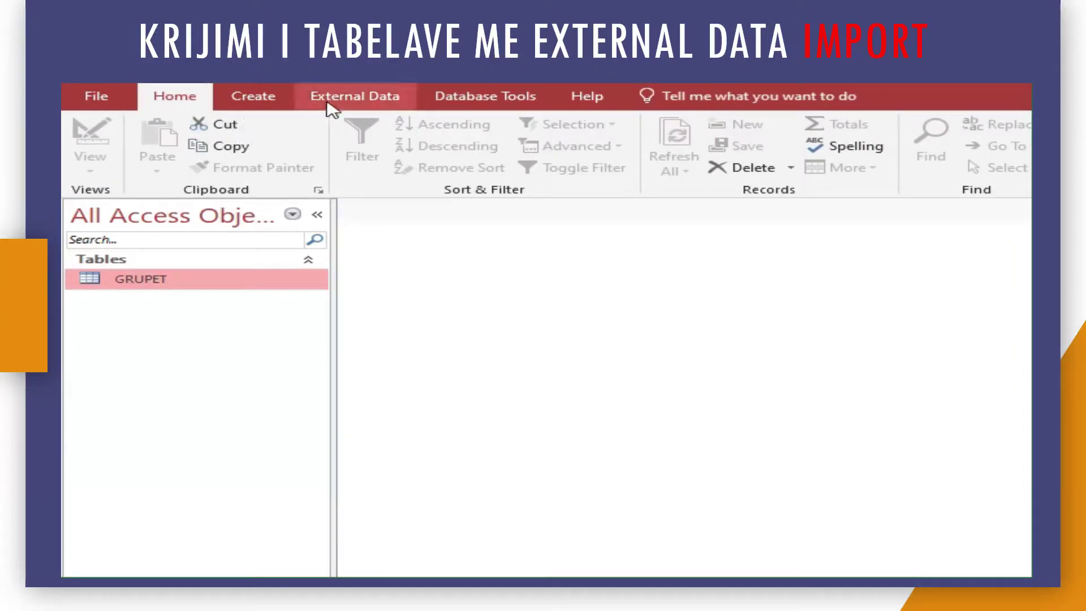
click(349, 99)
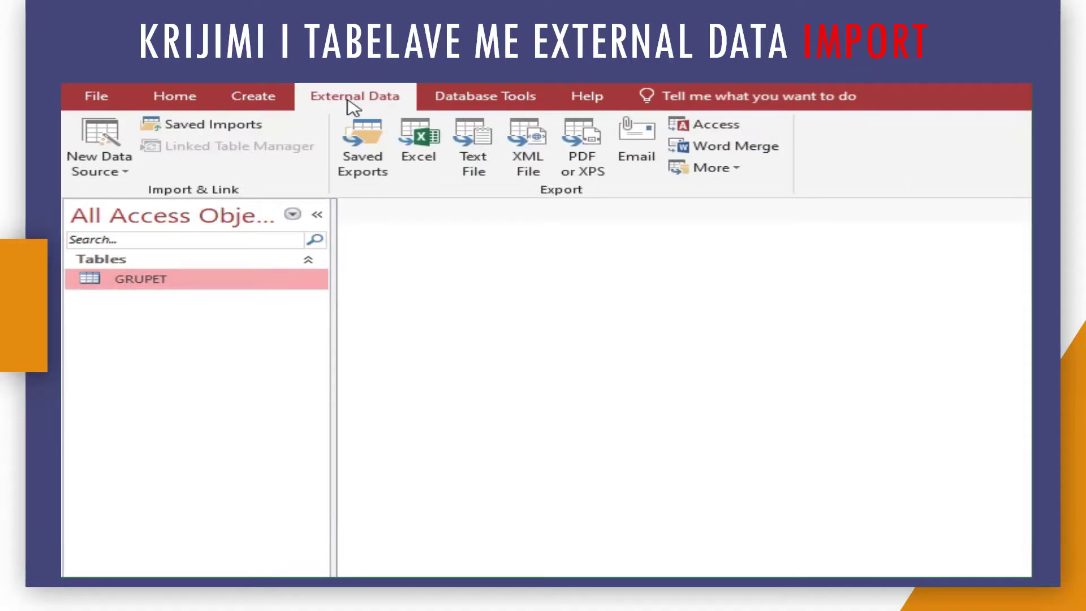
Start a new Excel spreadsheet import from New Data Source > From File
click(130, 178)
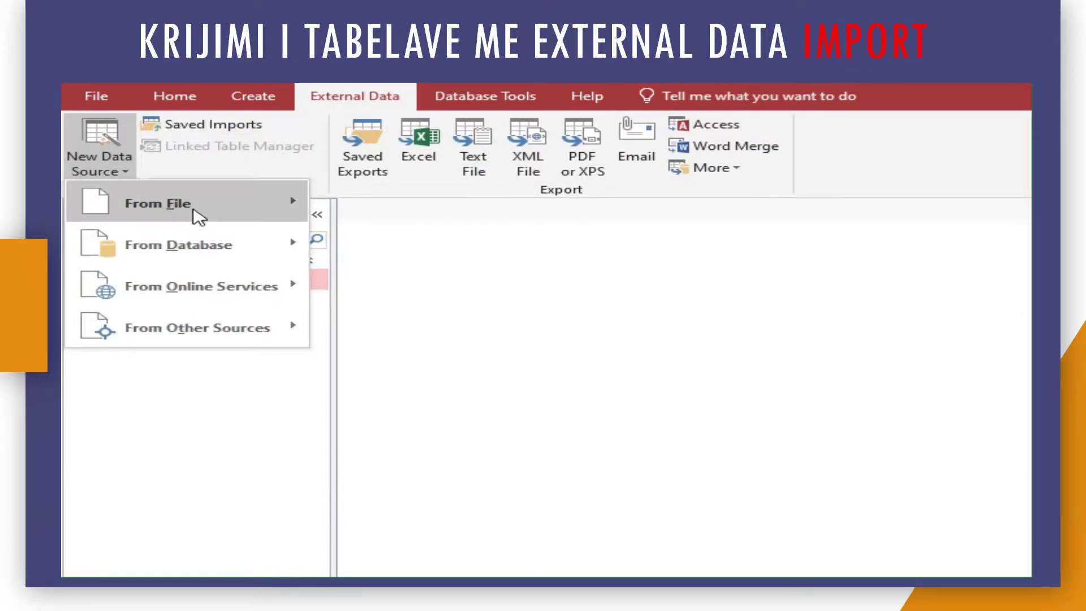
mouse_move(187, 202)
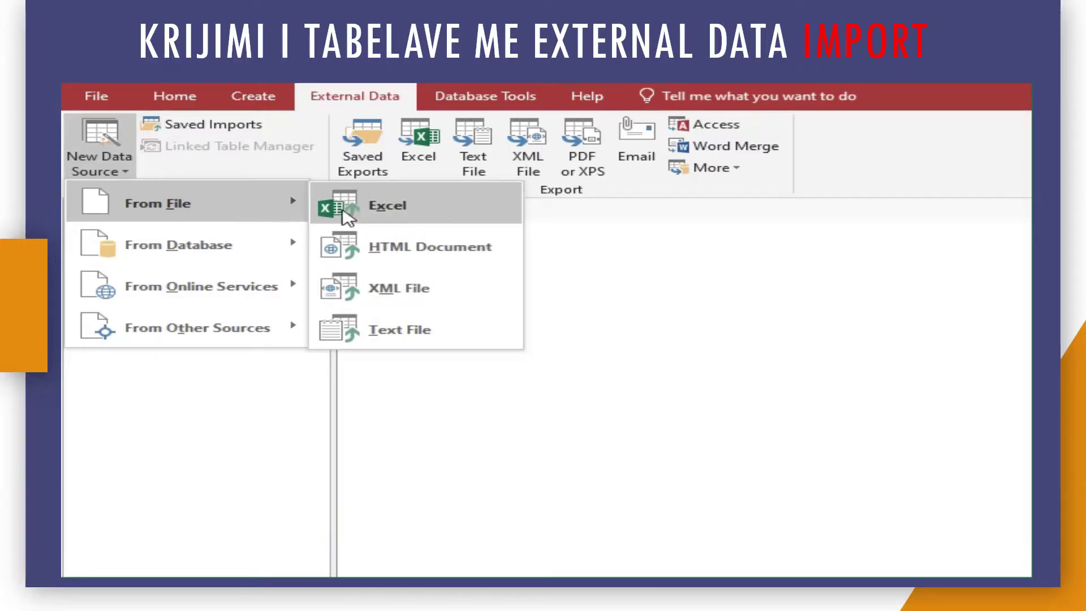
click(368, 213)
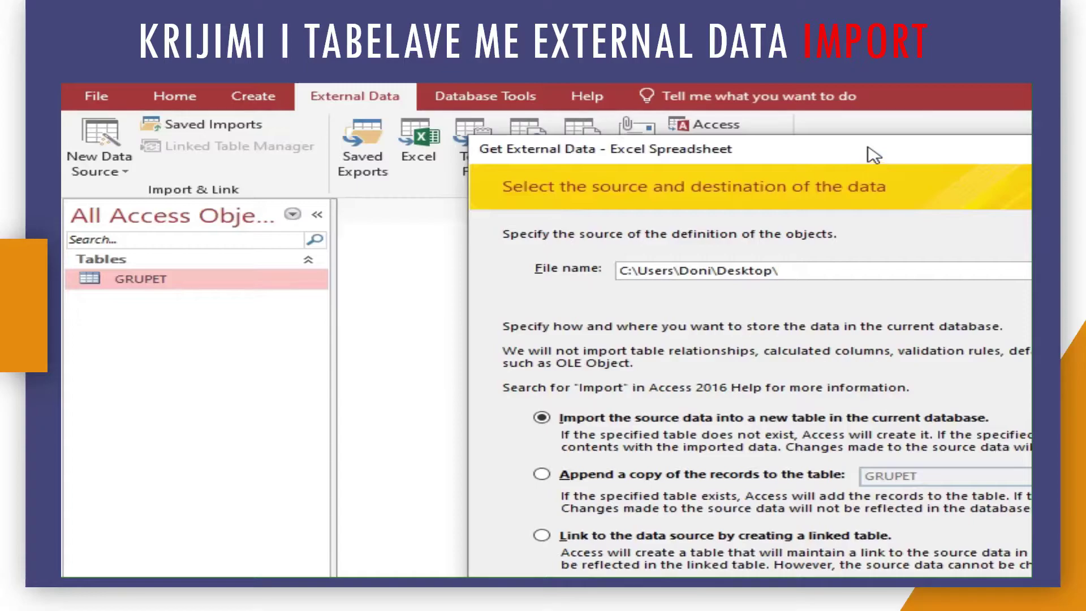
drag(874, 156, 490, 103)
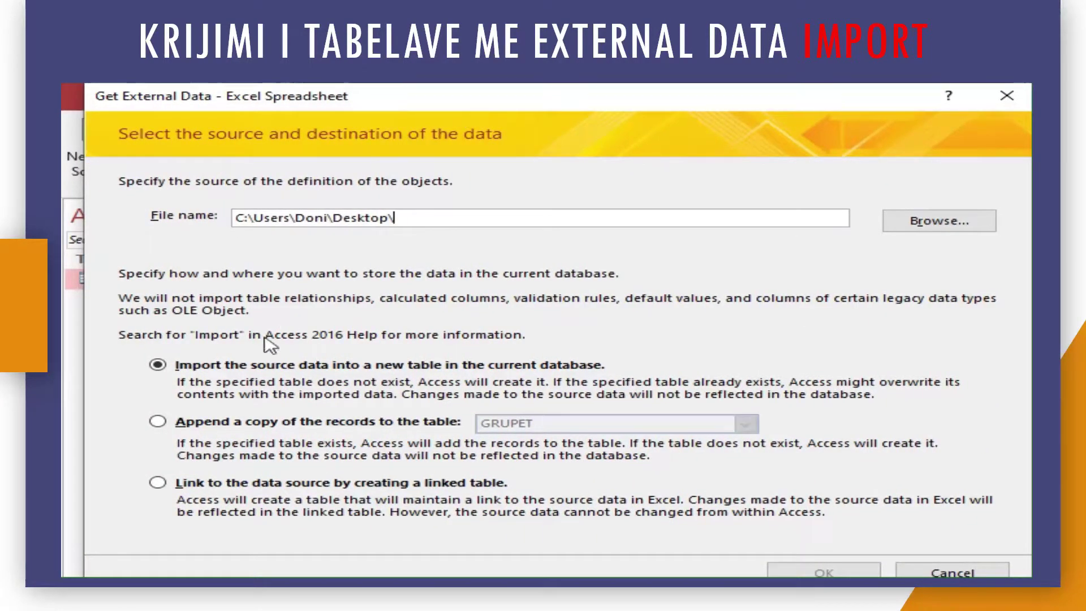
Select KENGET.xlsx on the Desktop as the import source file
click(926, 225)
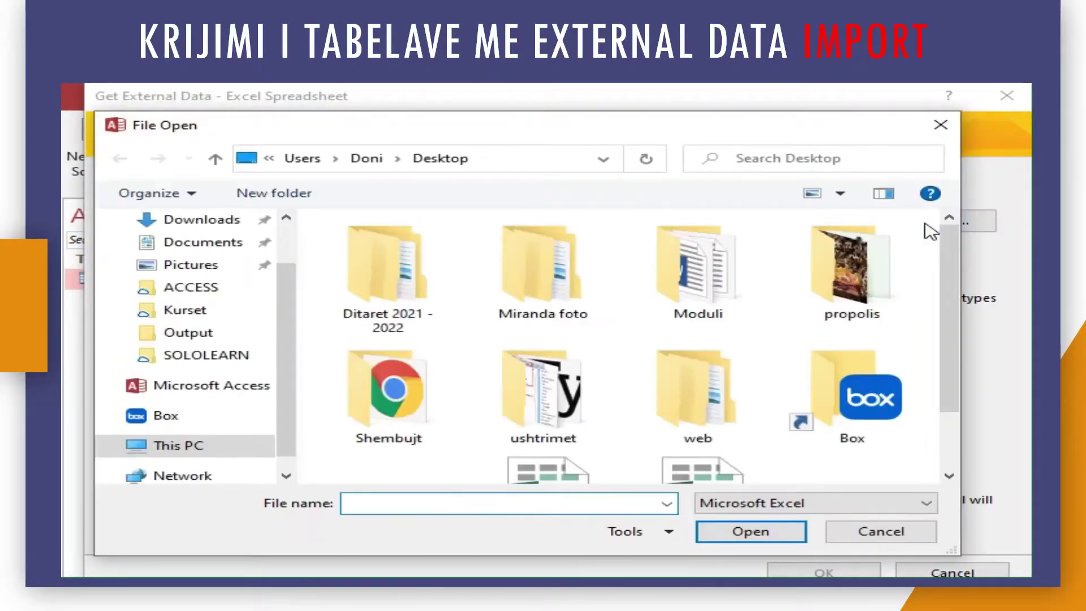
scroll(956, 284, down, 2)
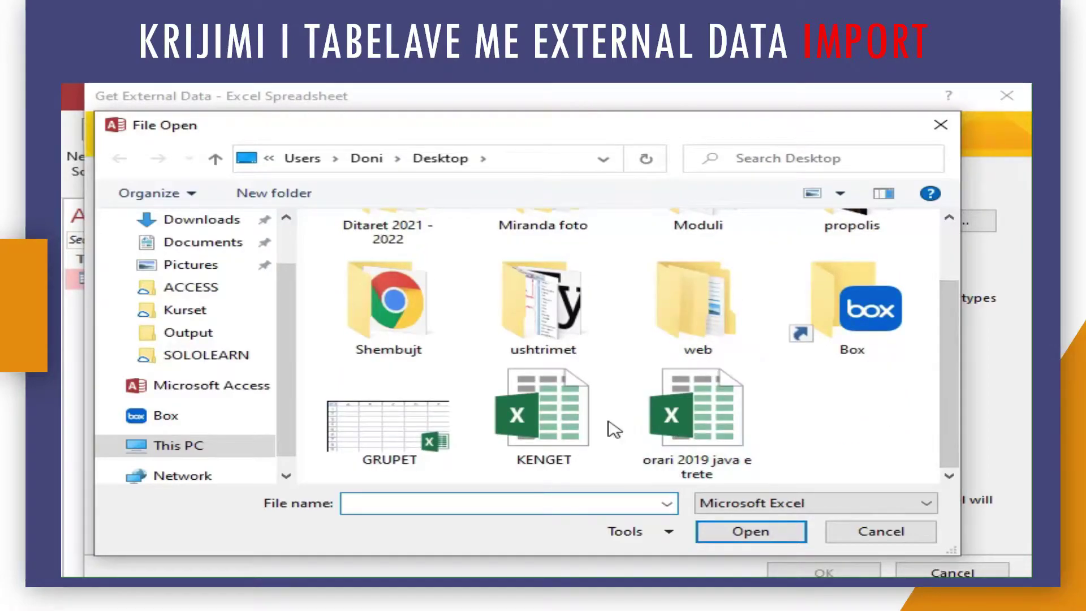
click(577, 424)
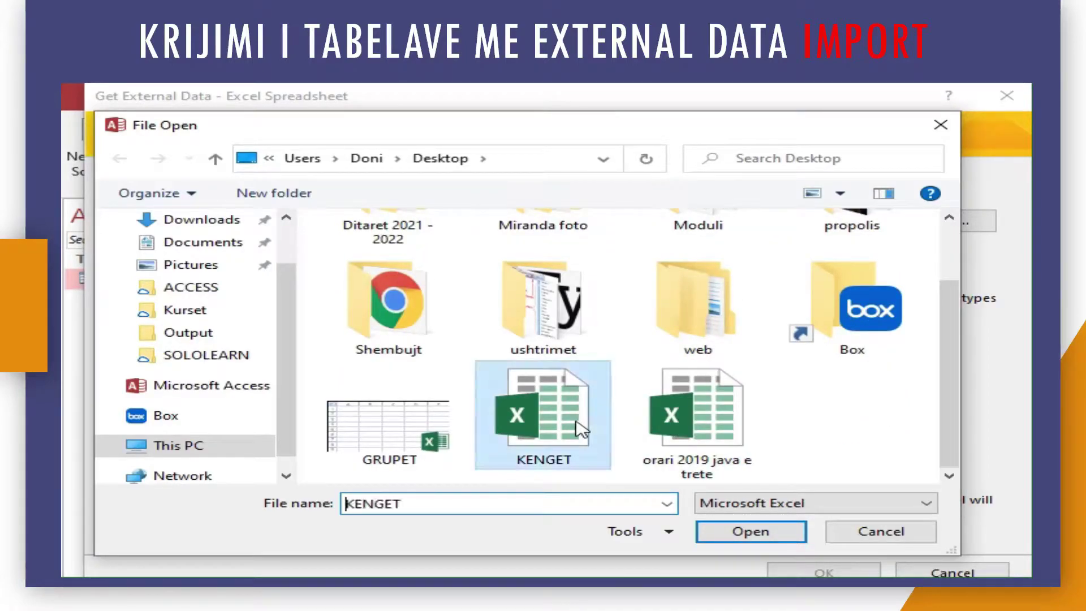
click(753, 535)
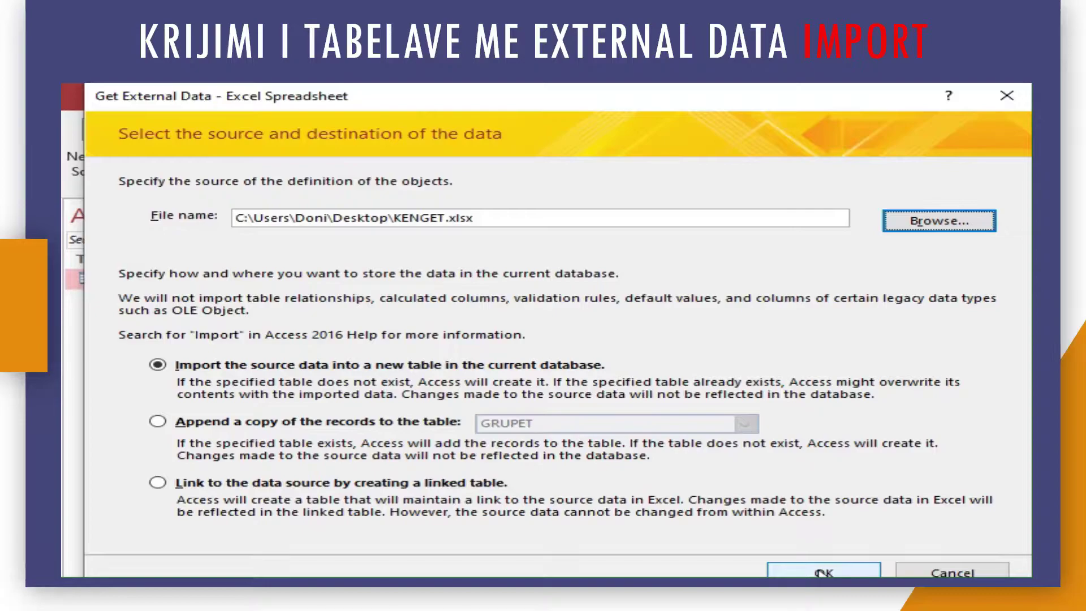
drag(742, 103, 743, 82)
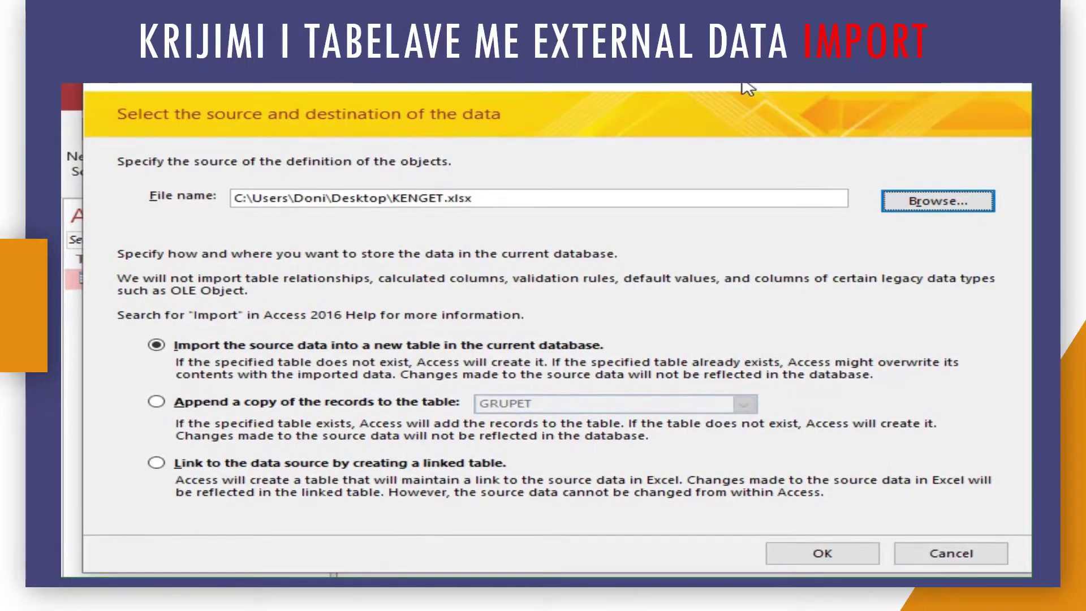
Launch the import wizard, accepting the KENGET worksheet and first-row headings
click(831, 560)
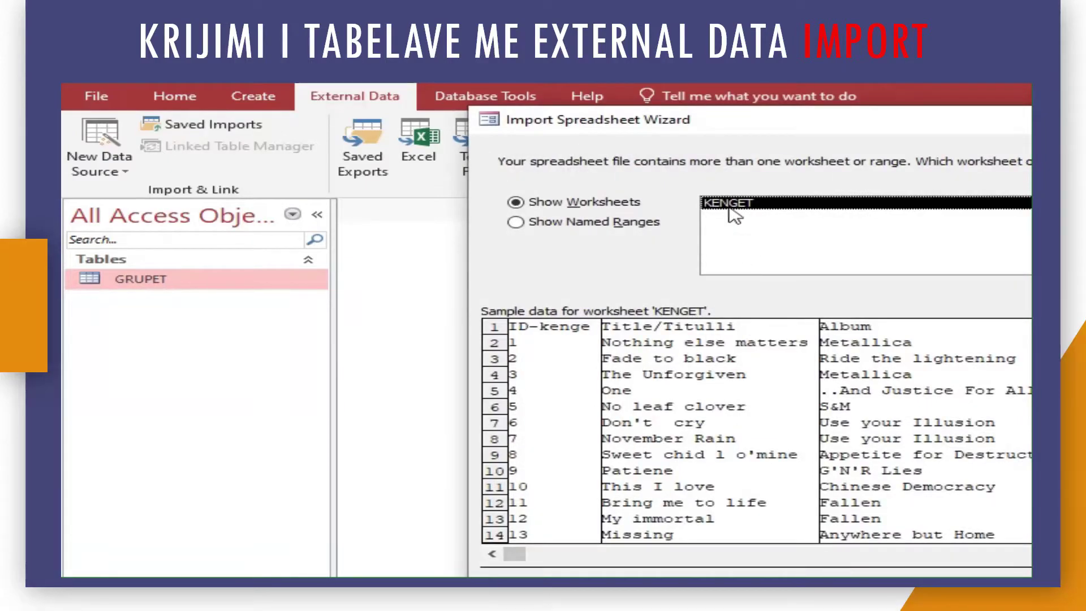
drag(699, 129, 314, 96)
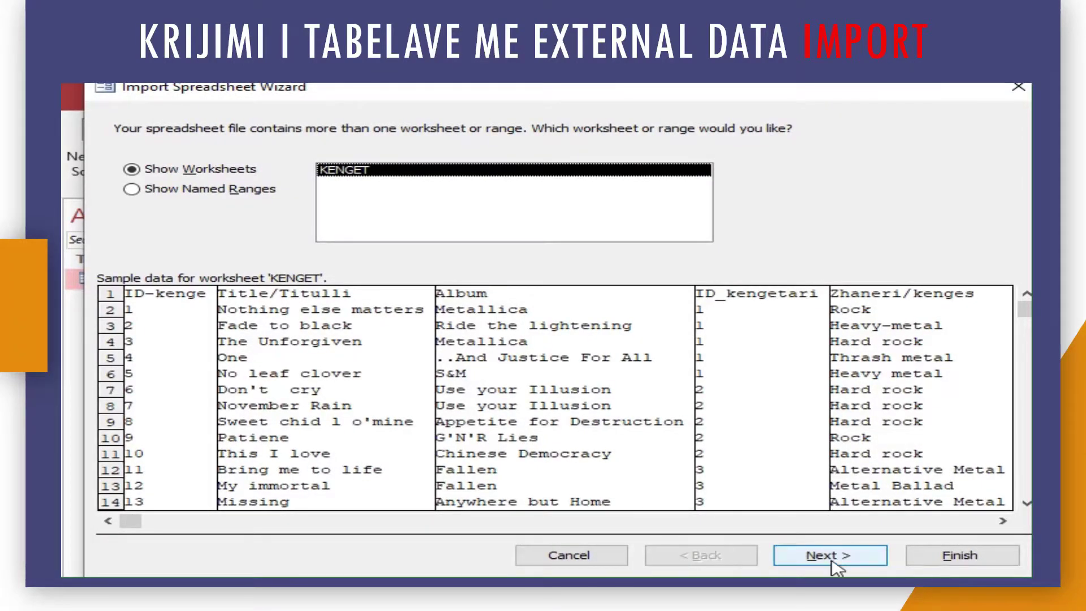
click(836, 557)
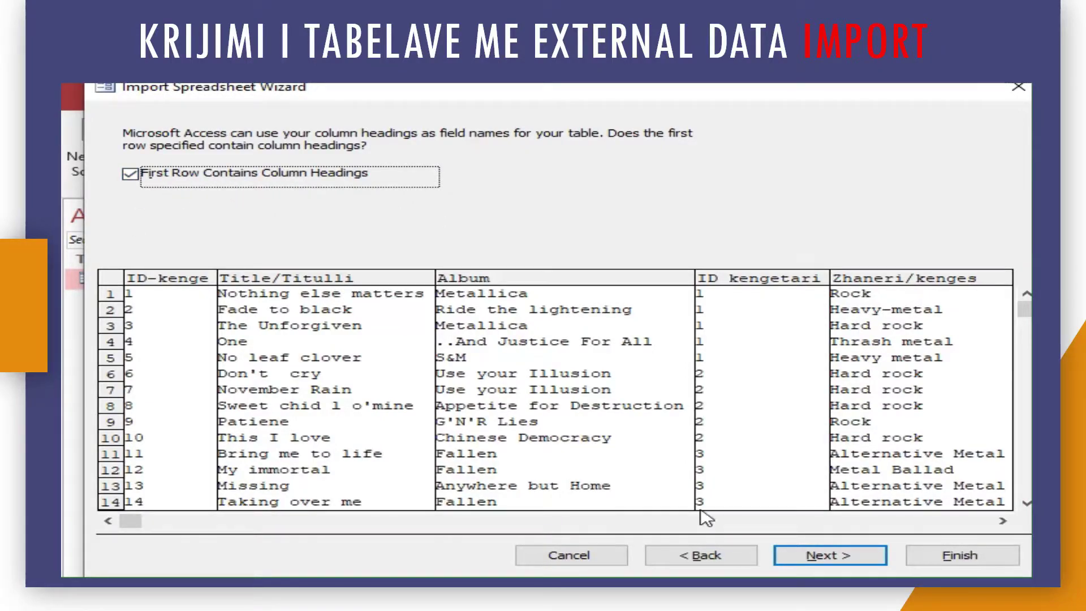
click(835, 559)
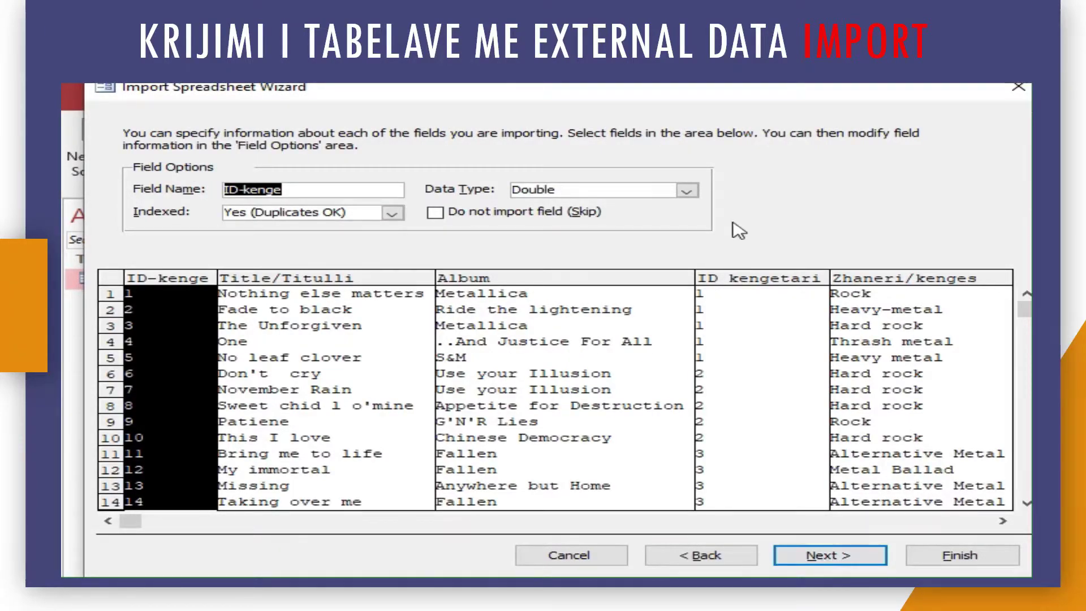
Make ID-kenge an Integer field and choose it as the primary key
click(687, 191)
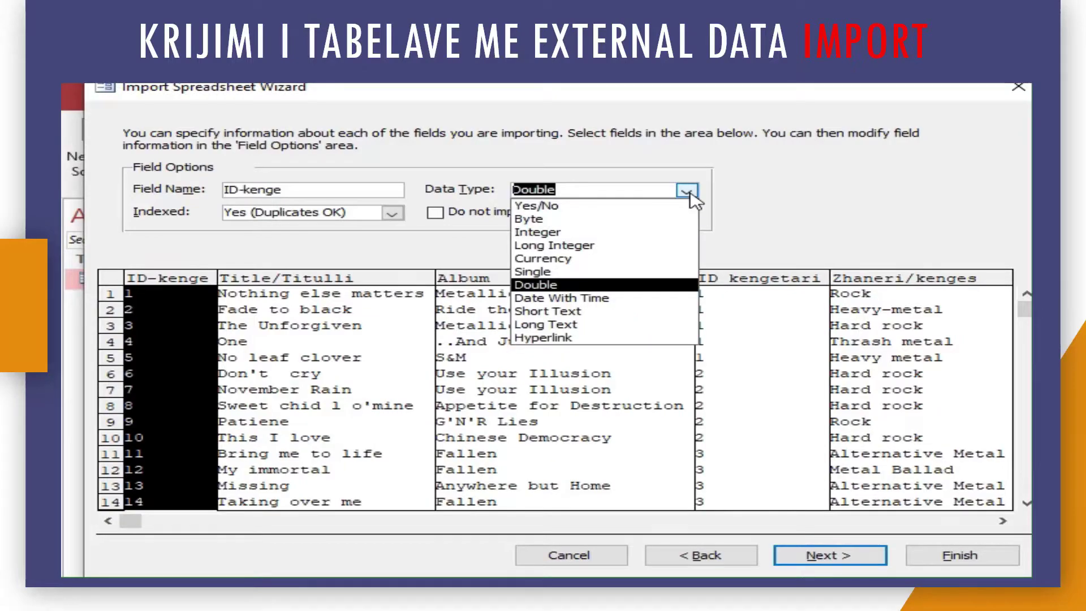
click(623, 241)
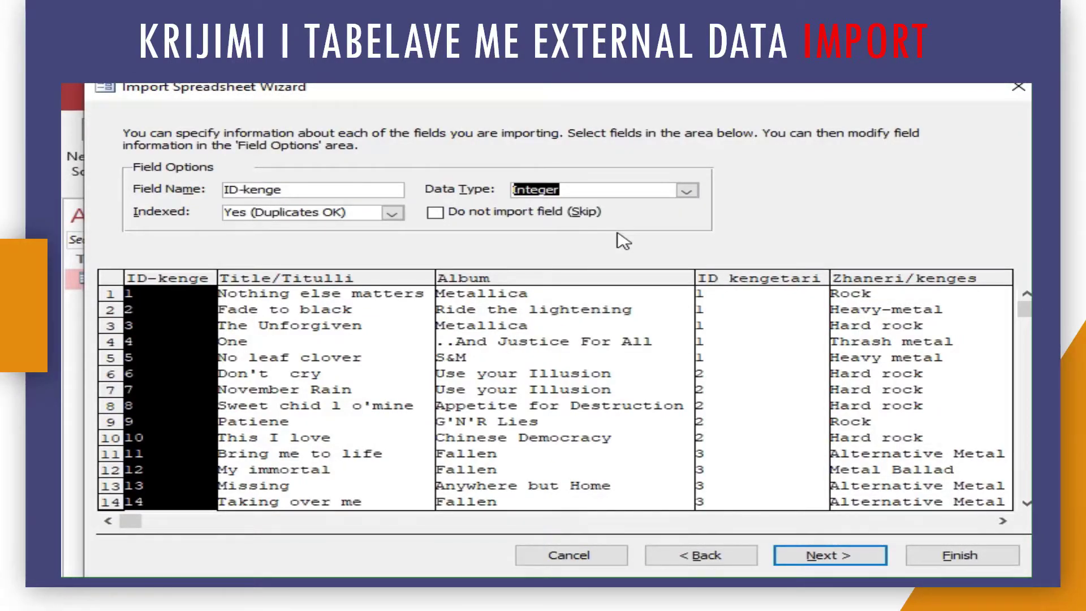
click(843, 557)
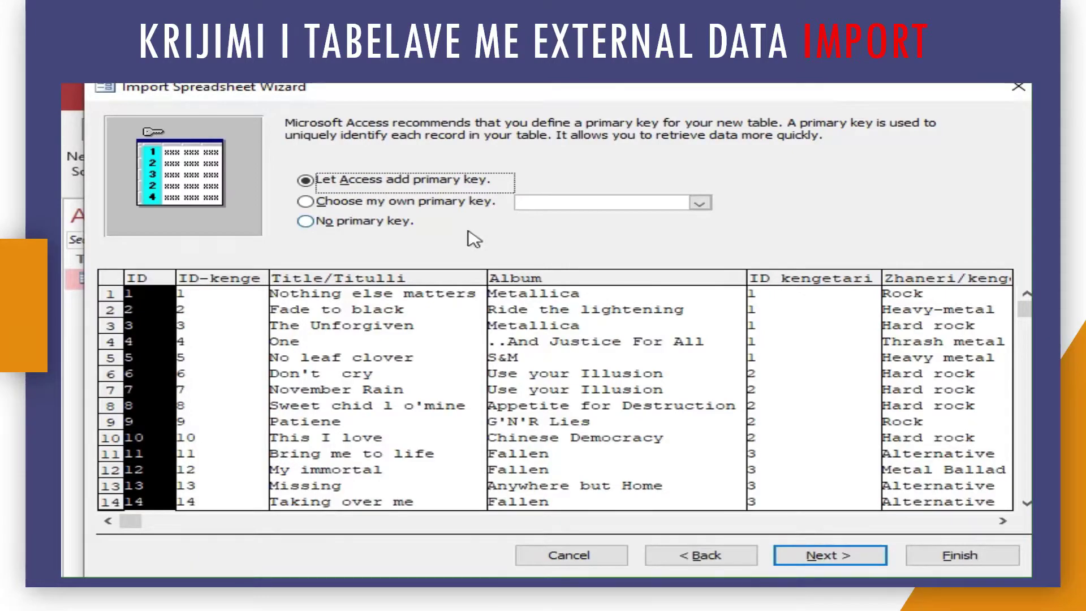
click(405, 204)
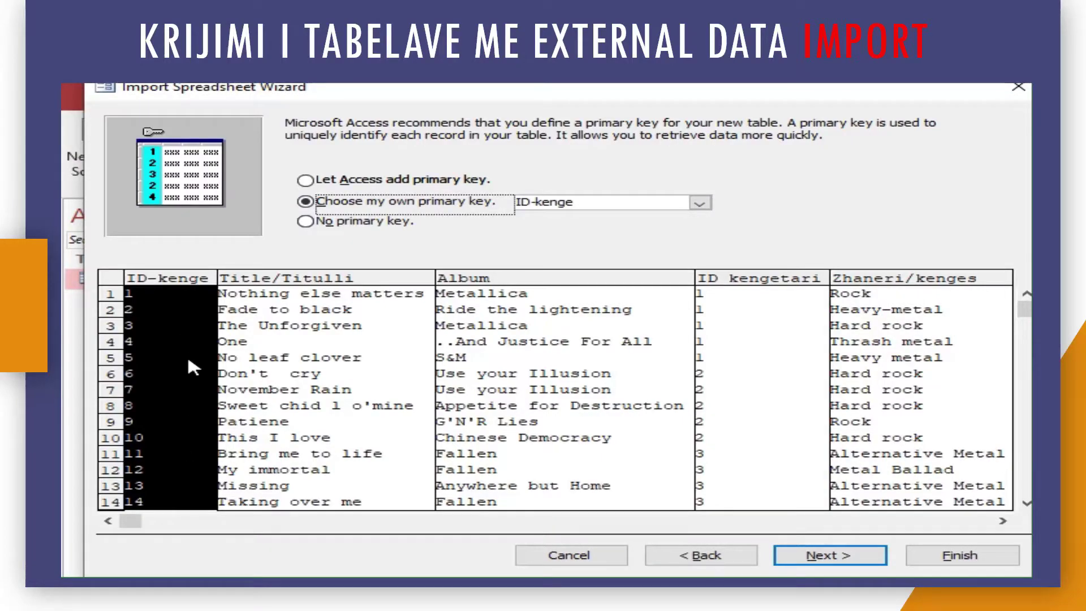
click(813, 550)
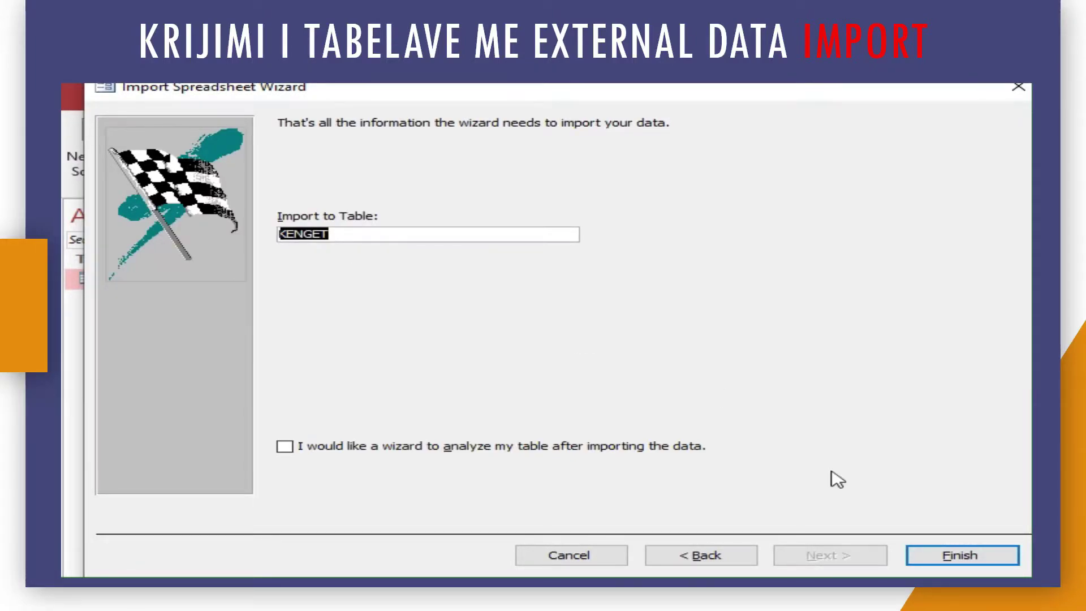
Finish importing into the new KENGET table without saving import steps, then open KENGET
click(950, 555)
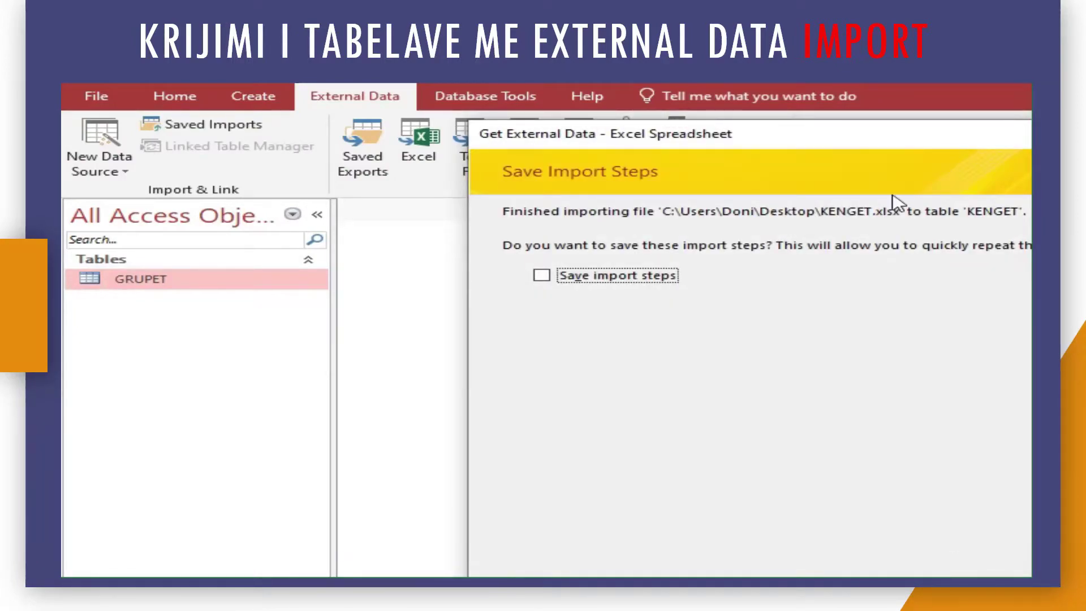
mouse_move(866, 146)
mouse_down()
mouse_move(461, 98)
mouse_move(449, 71)
mouse_up()
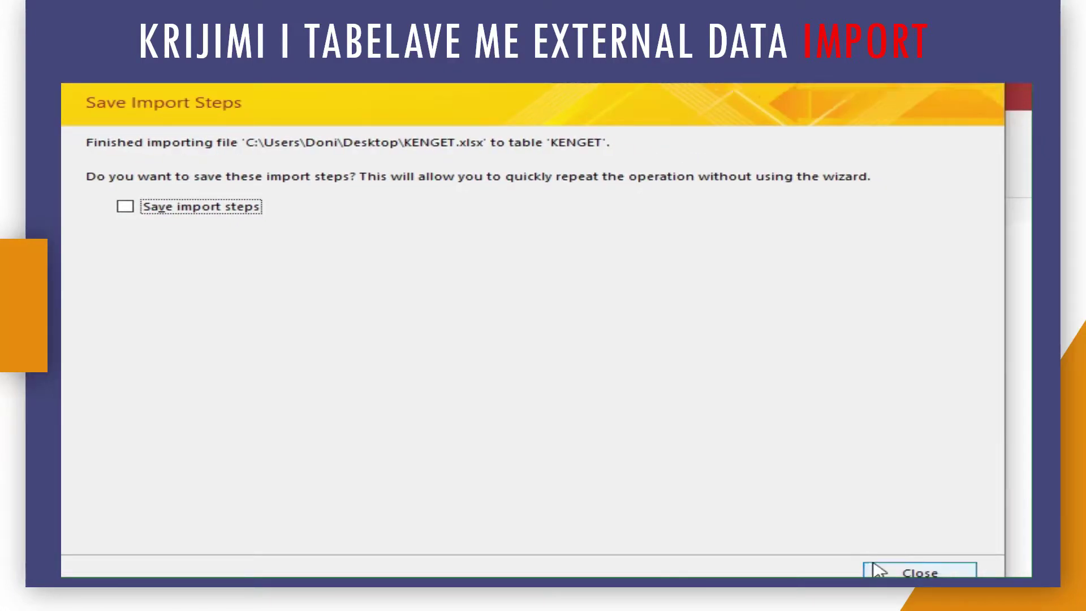
click(892, 573)
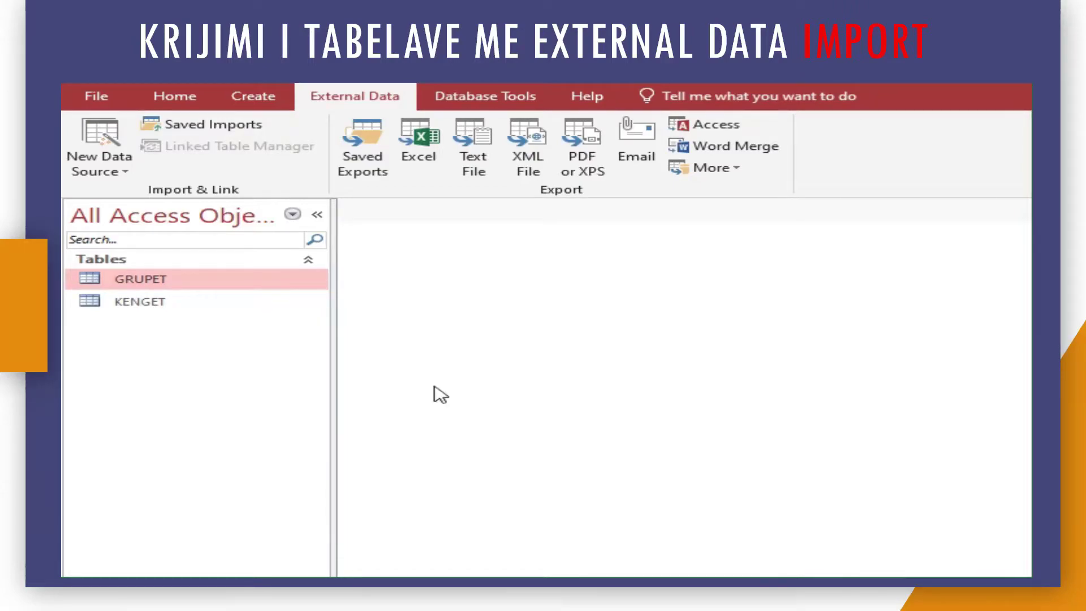
double_click(167, 305)
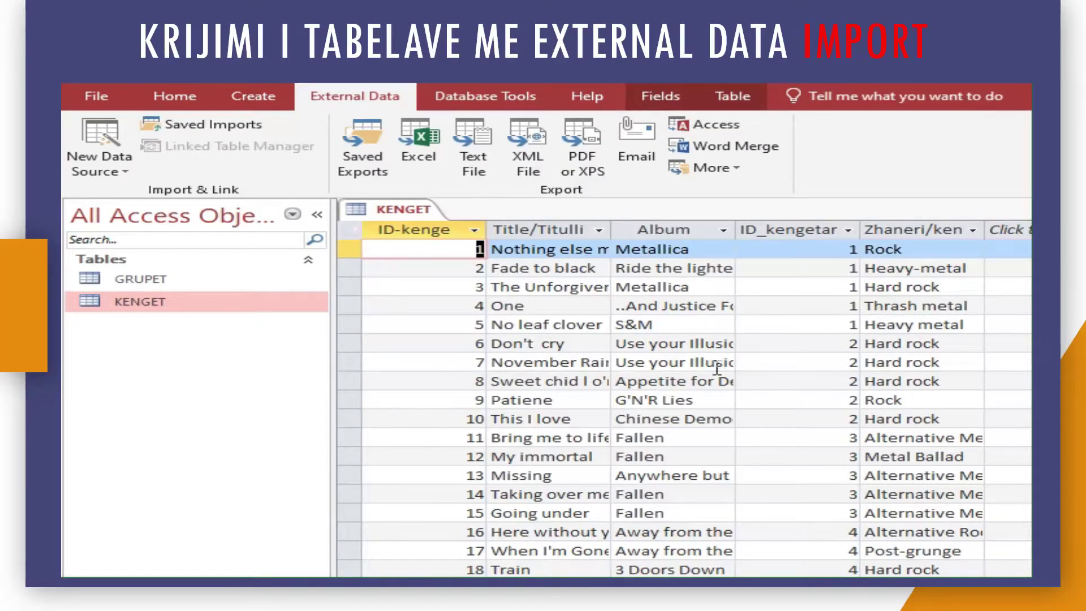
In KENGET's Design view, change the ID_kengetari field size from Double to Integer
click(172, 99)
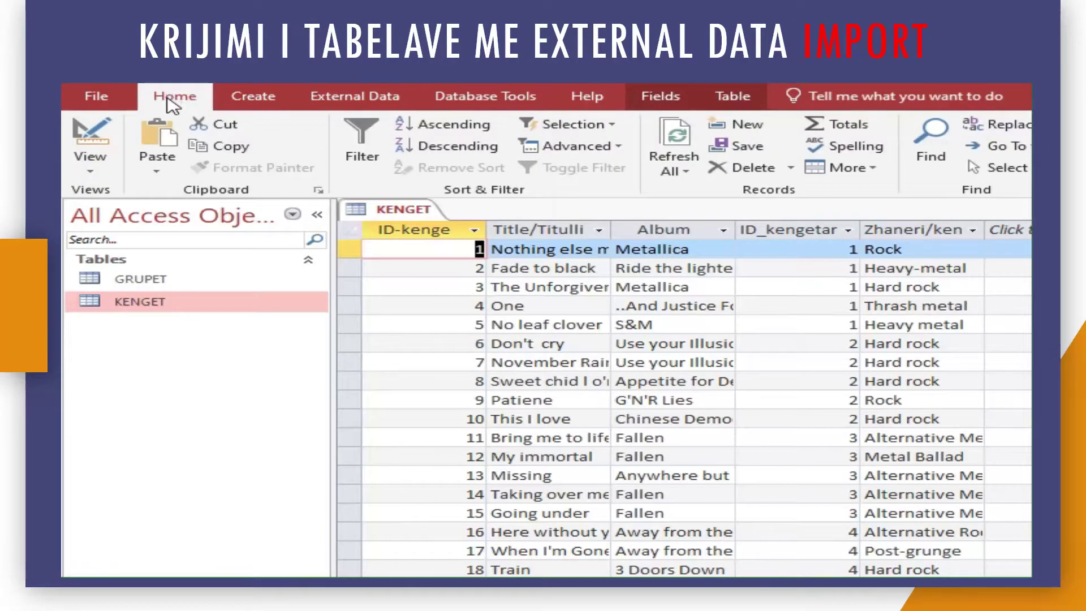
click(107, 135)
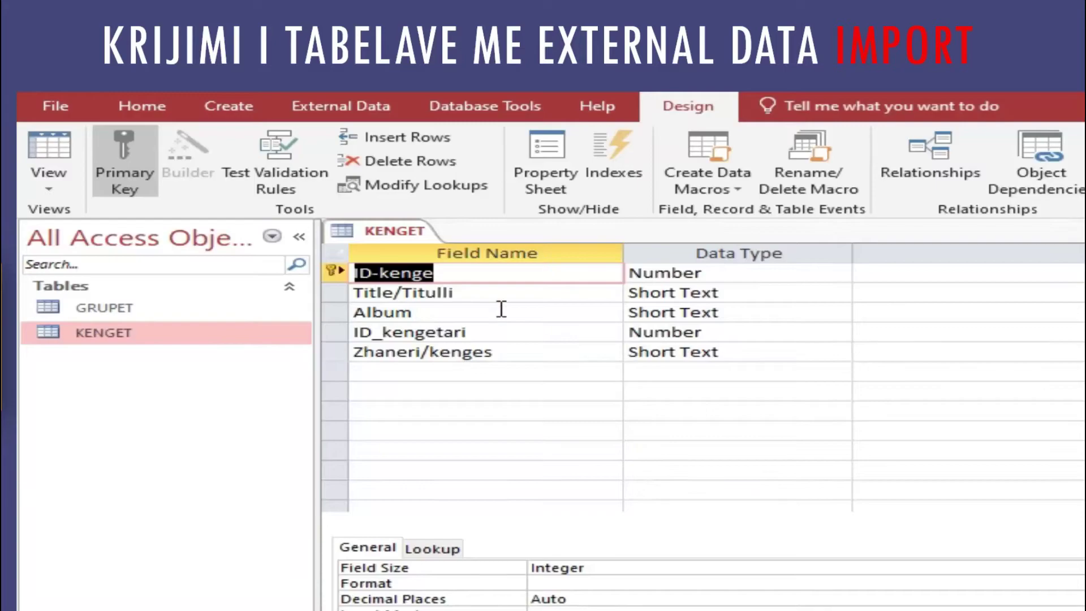
click(508, 326)
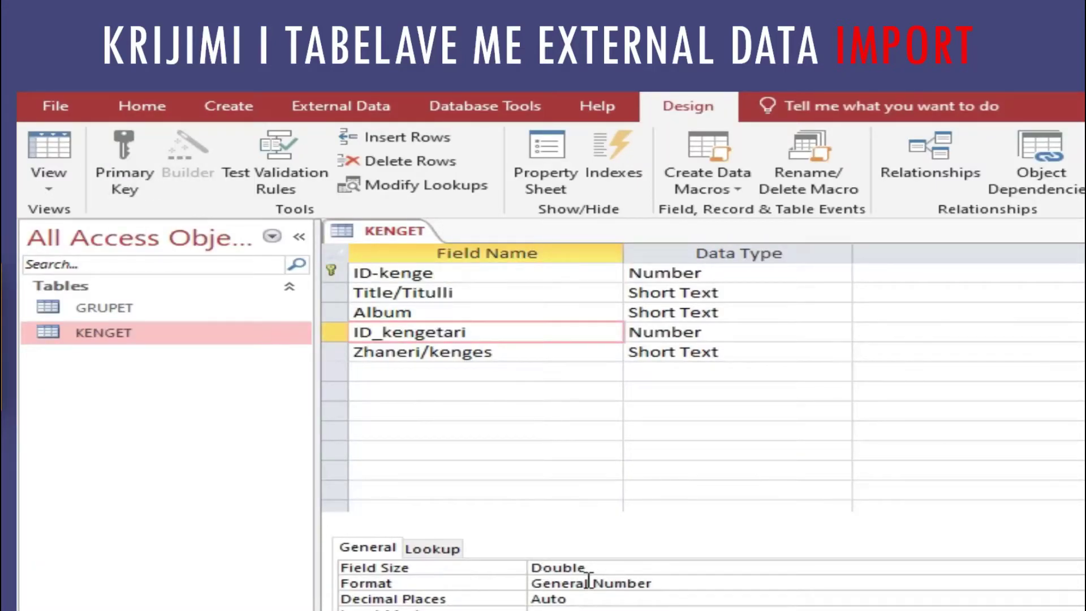
click(614, 568)
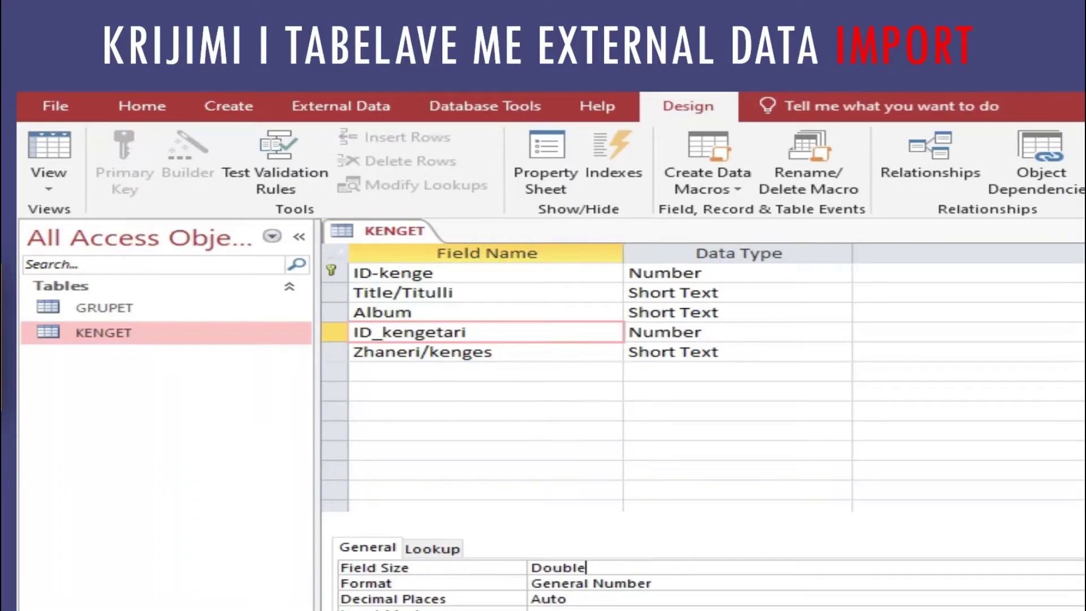
key(alt+Down)
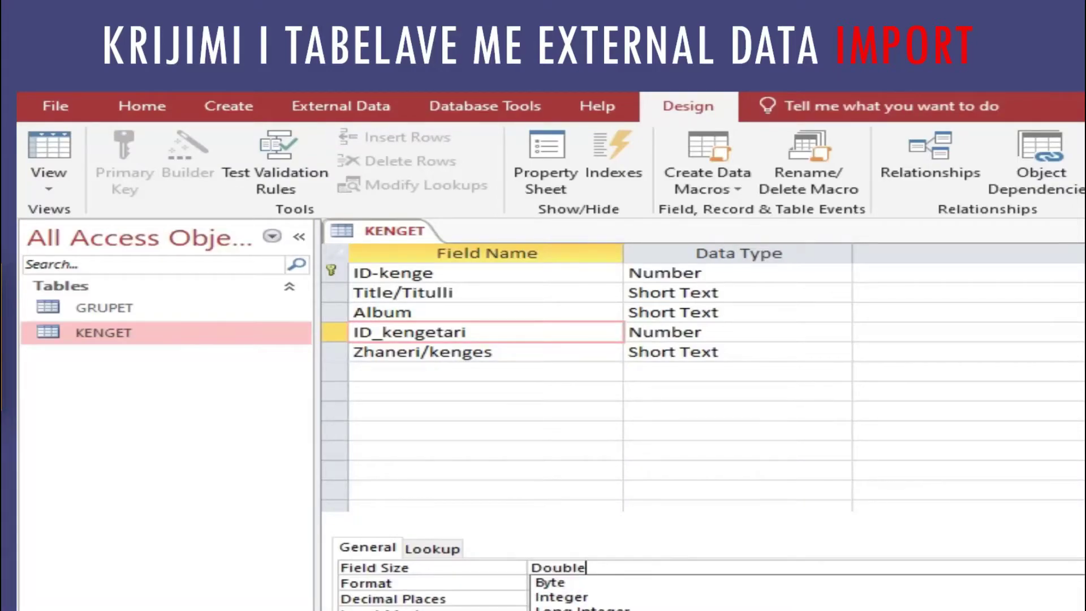
key(Return)
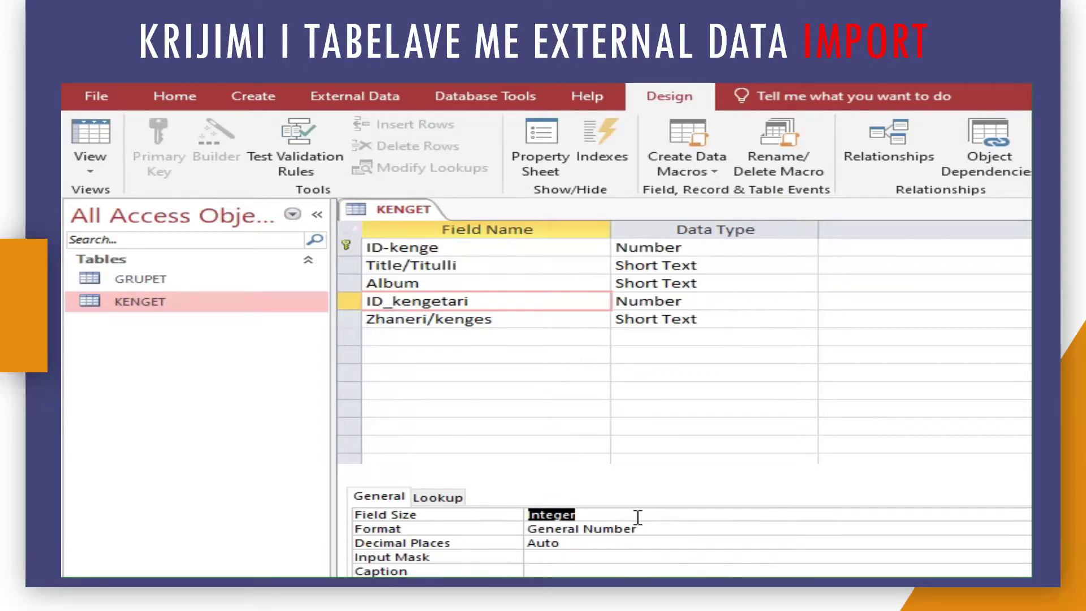
click(638, 517)
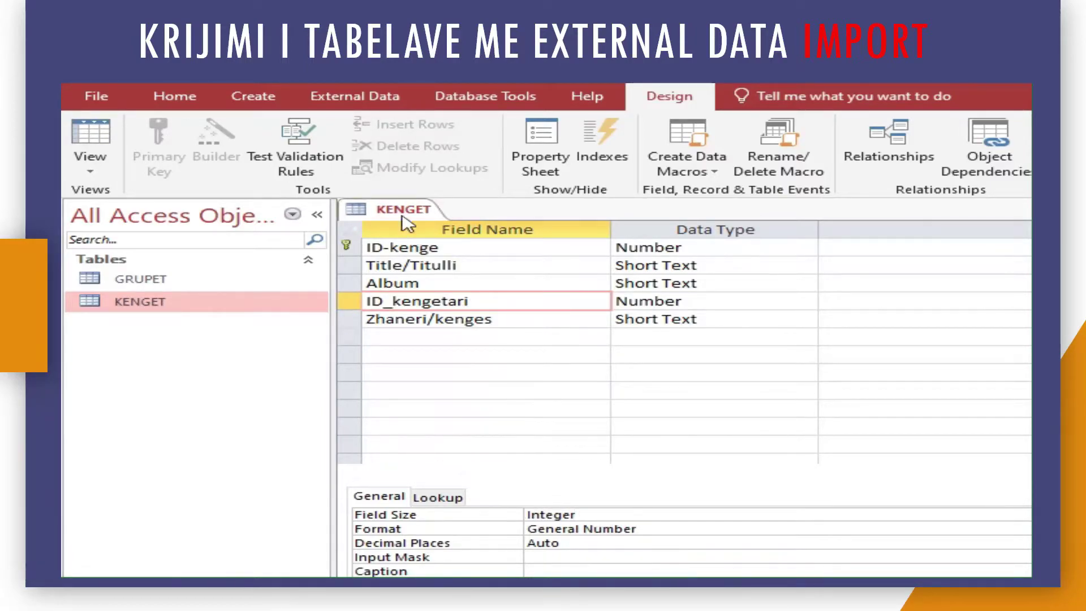
Close the KENGET design, saving changes and accepting the possible data-loss warning
right_click(382, 218)
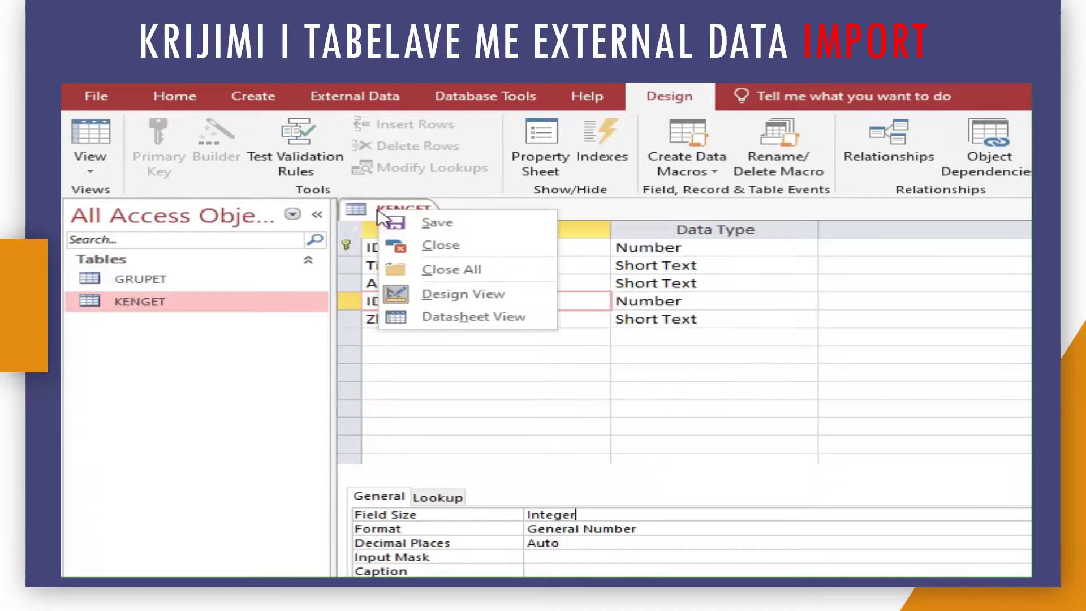
click(440, 249)
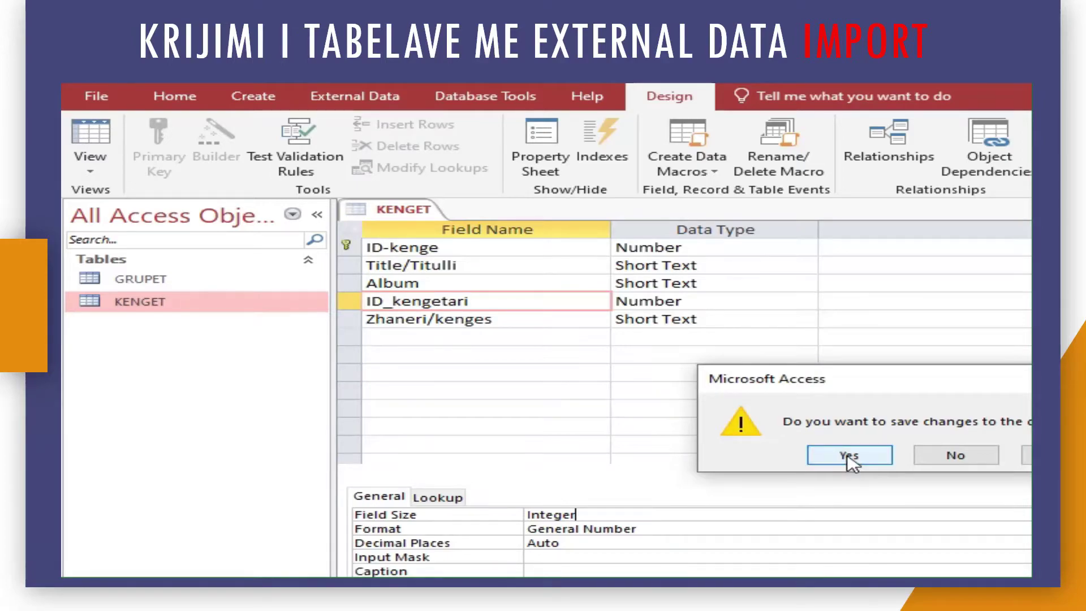
click(849, 457)
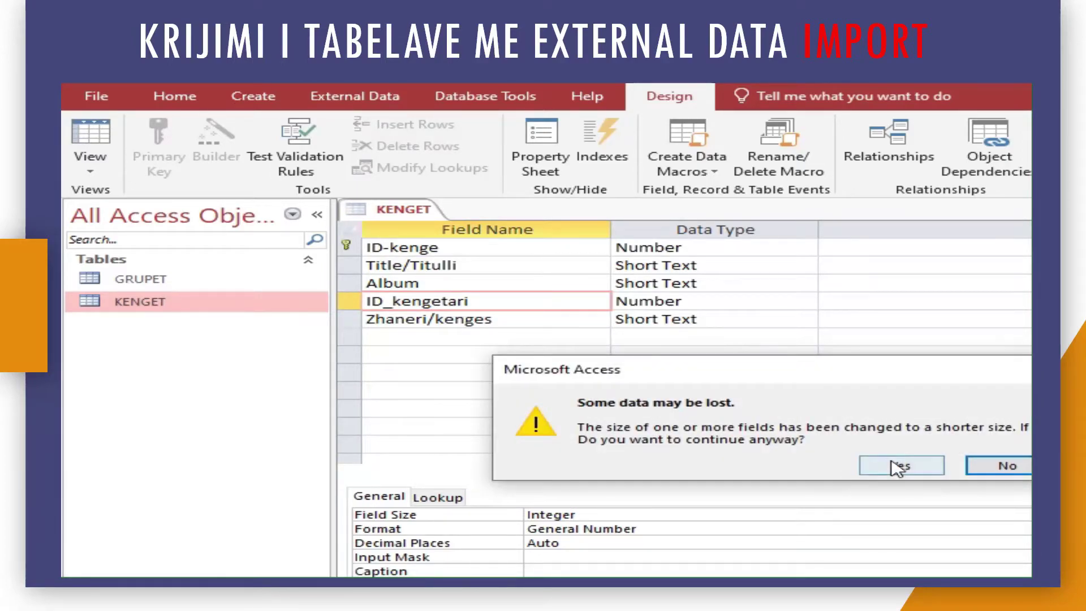
click(896, 466)
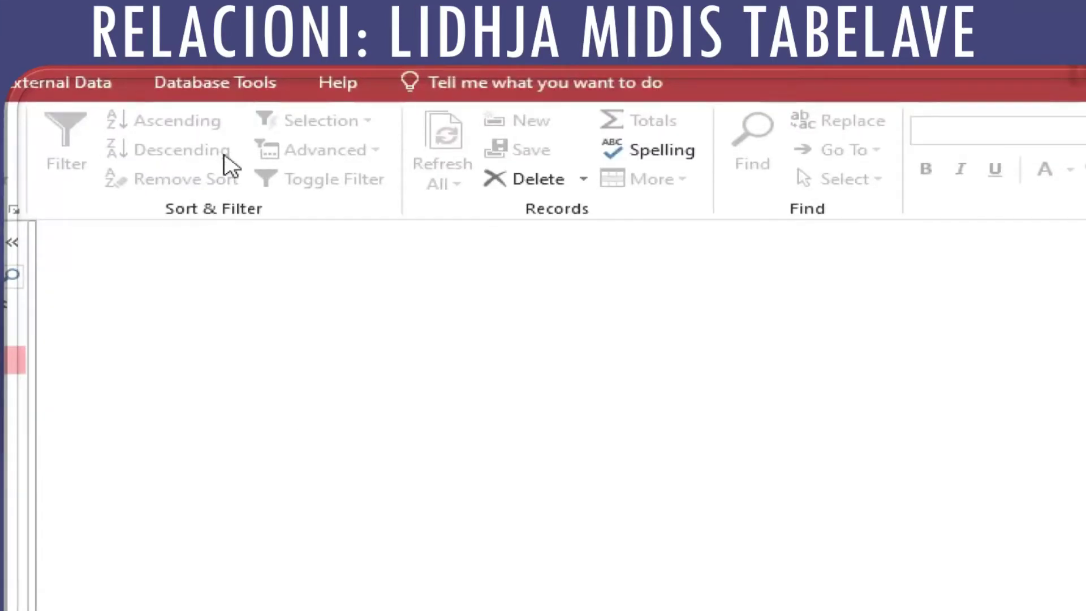
Open Relationships from Database Tools and add the GRUPET and KENGET tables
click(215, 96)
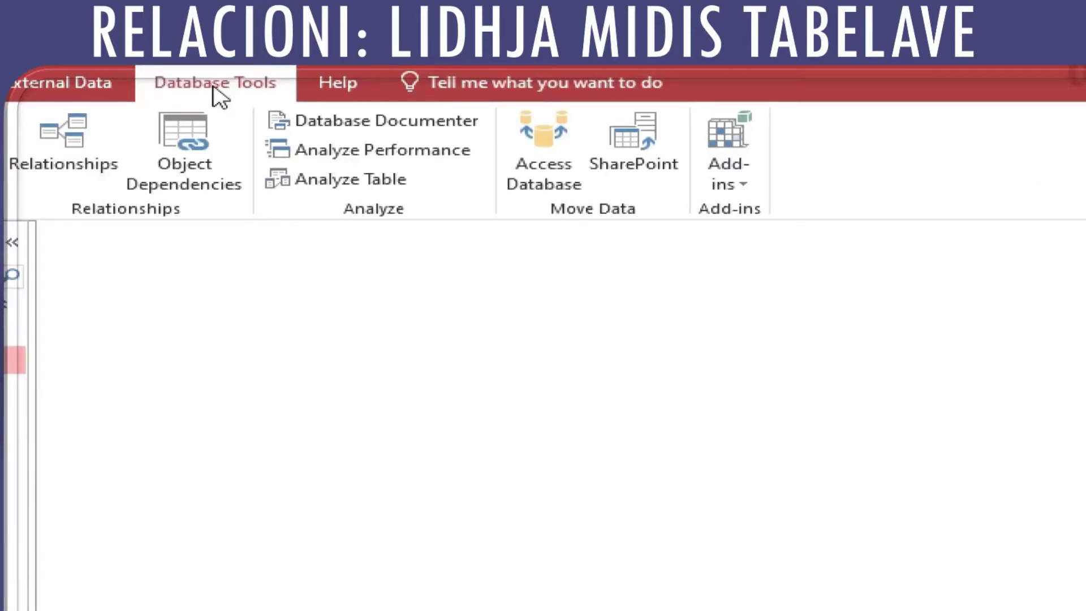
click(72, 152)
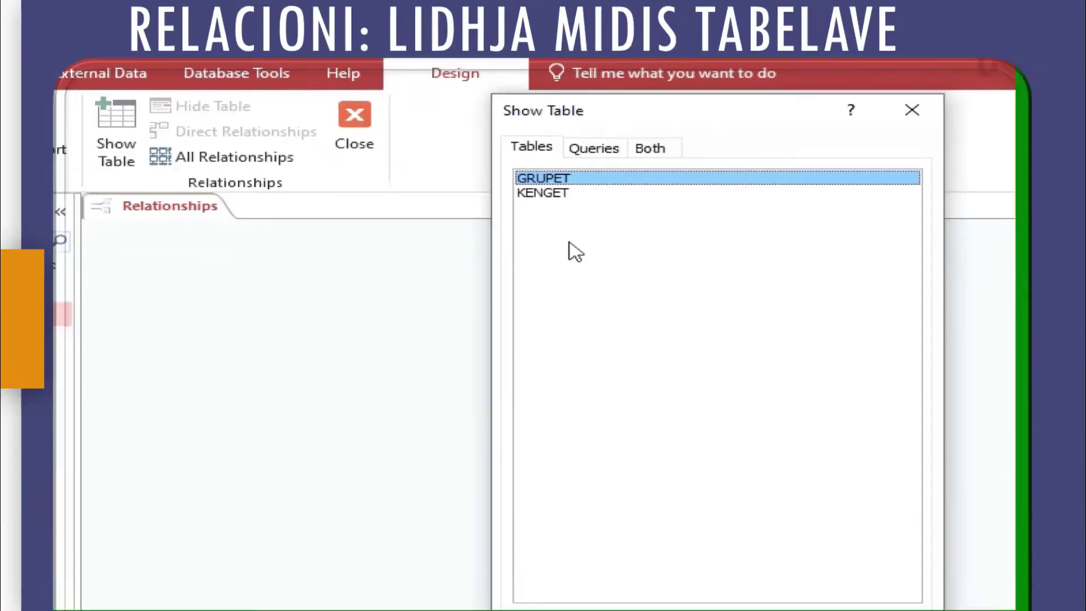
click(562, 211)
shift+click(561, 178)
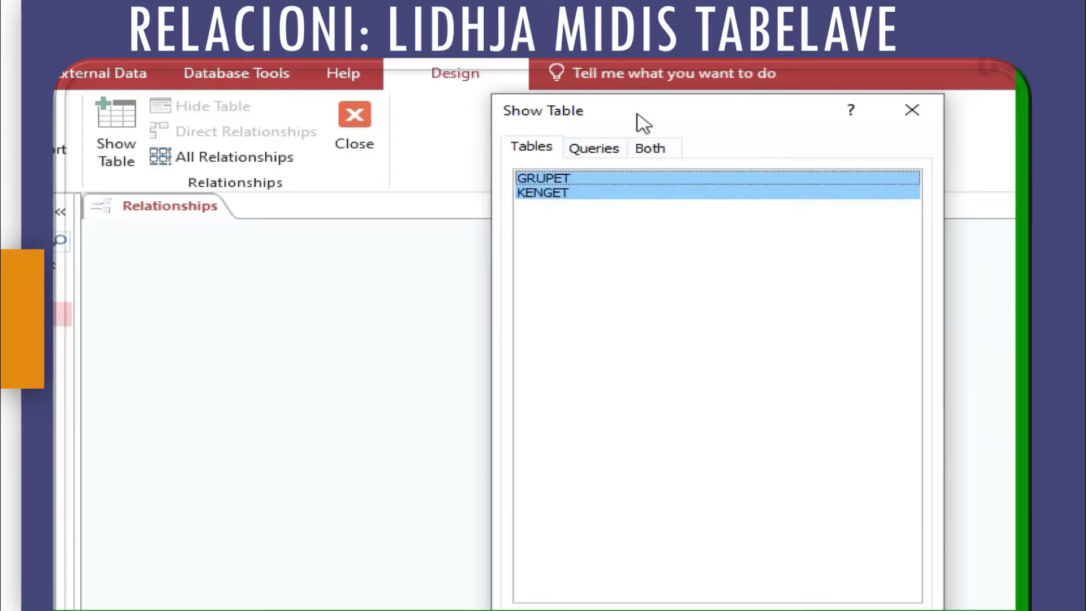
drag(648, 120, 651, 63)
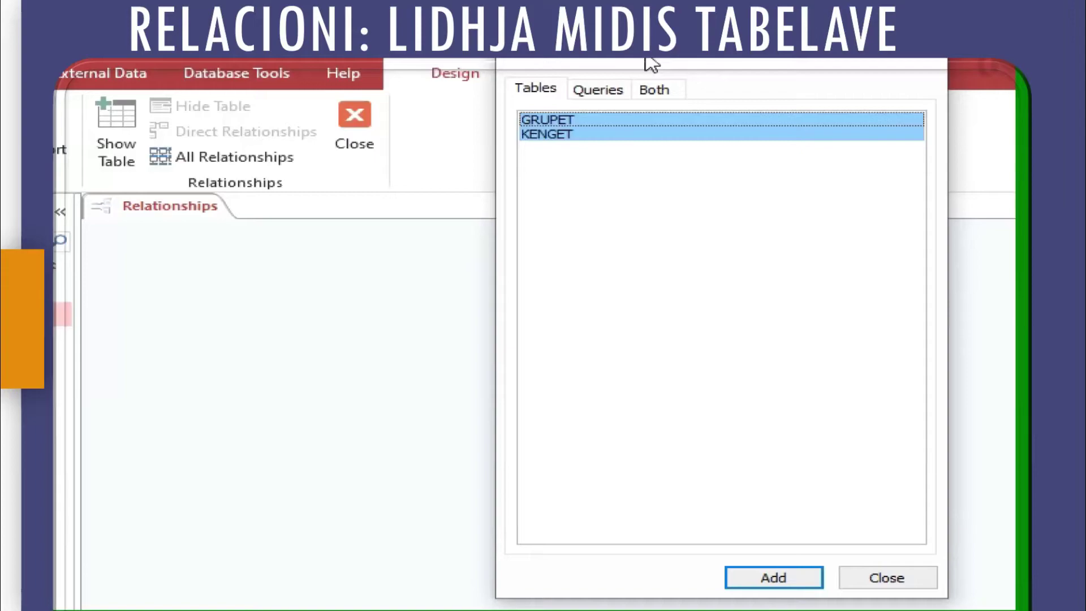
click(774, 583)
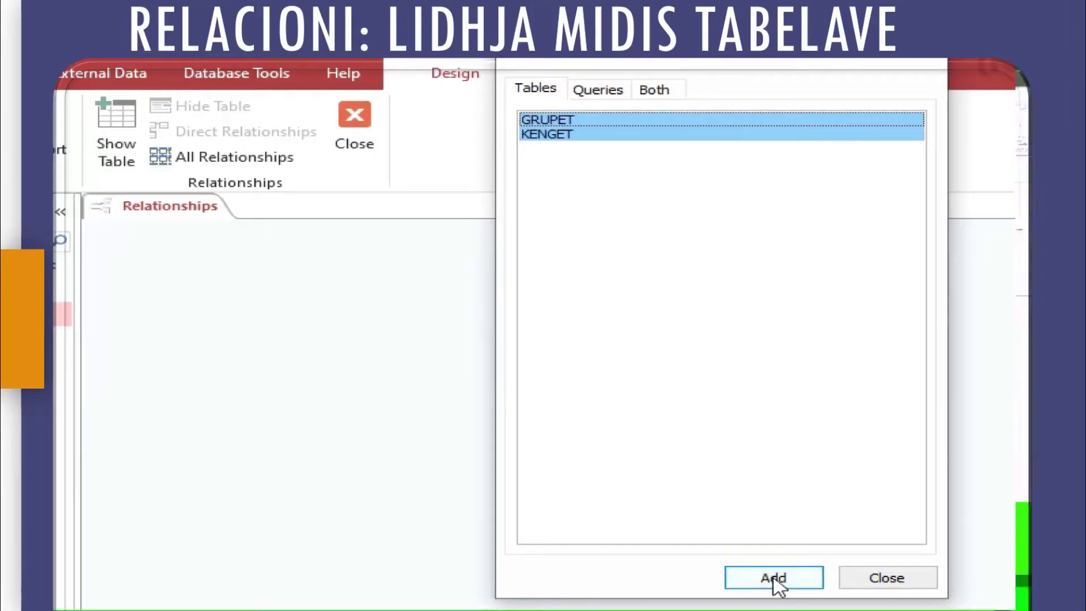
click(776, 583)
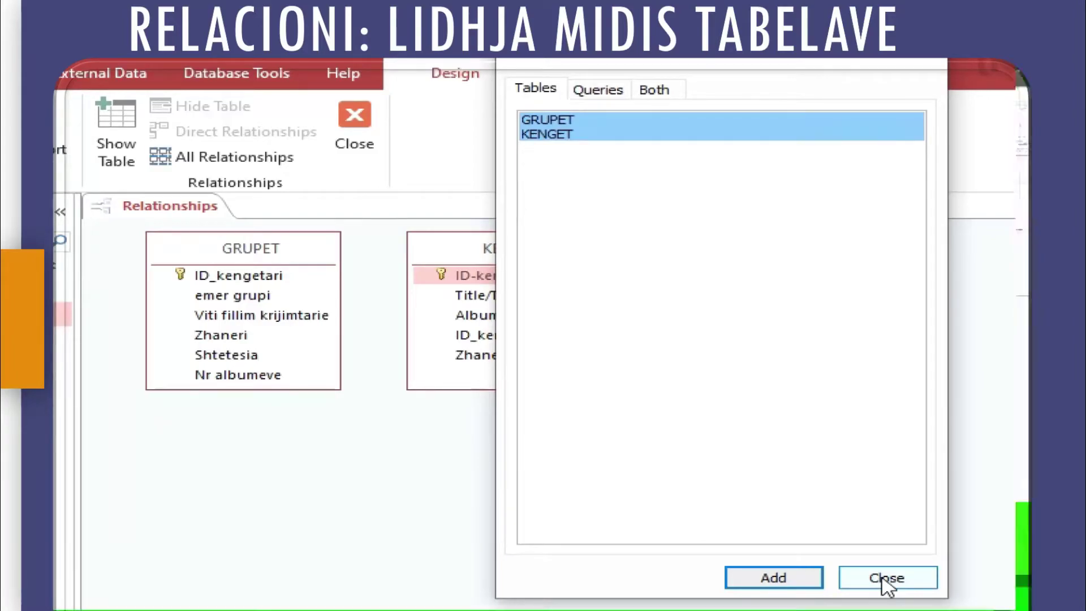
click(650, 399)
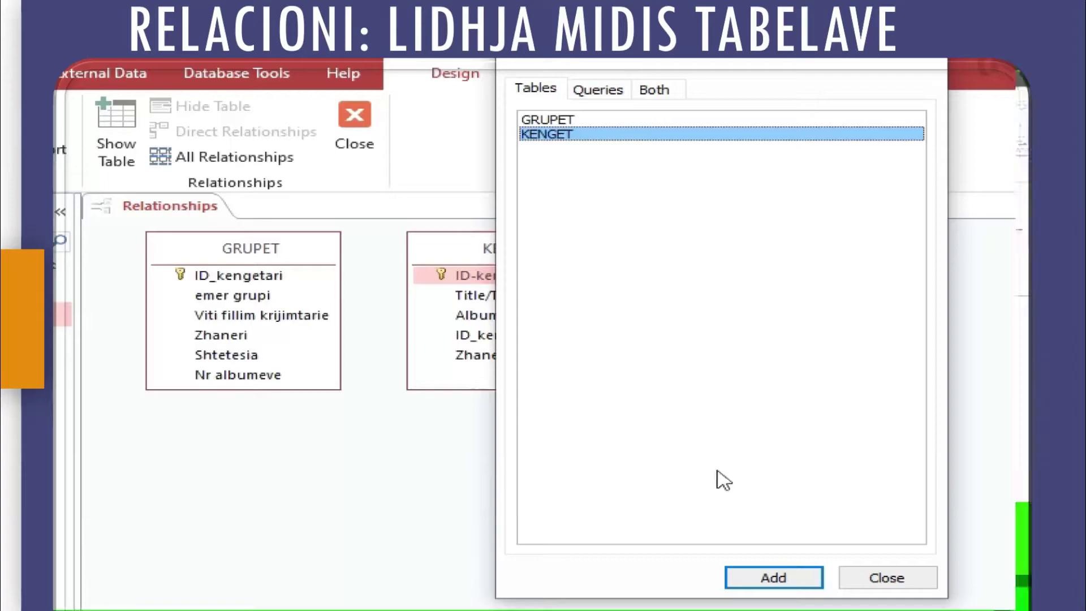
click(774, 580)
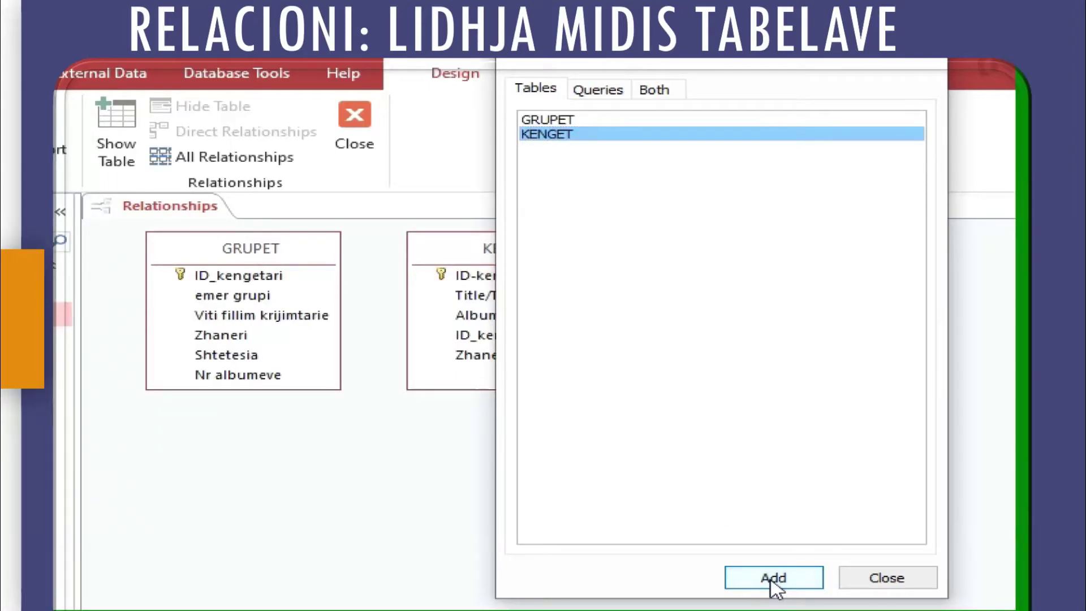
click(886, 582)
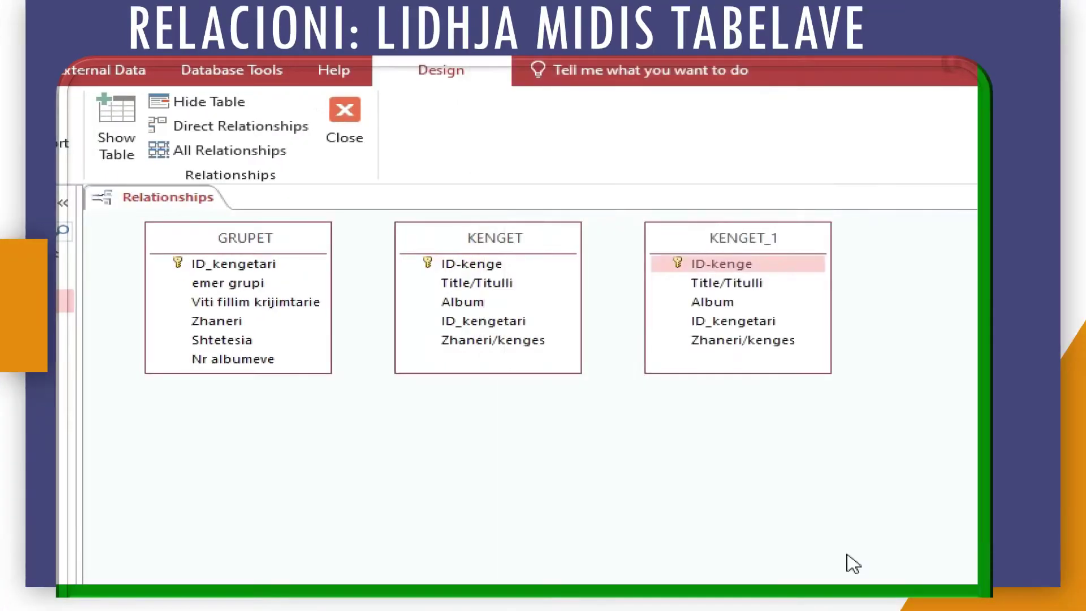
Hide the duplicate KENGET_1 table and shift KENGET to the right
right_click(699, 249)
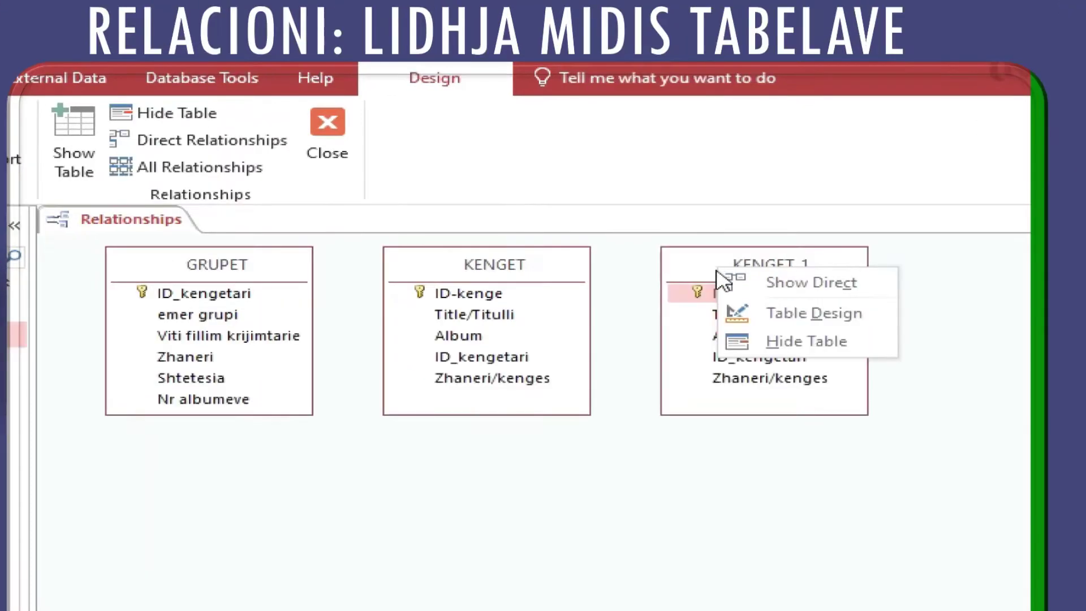
click(765, 344)
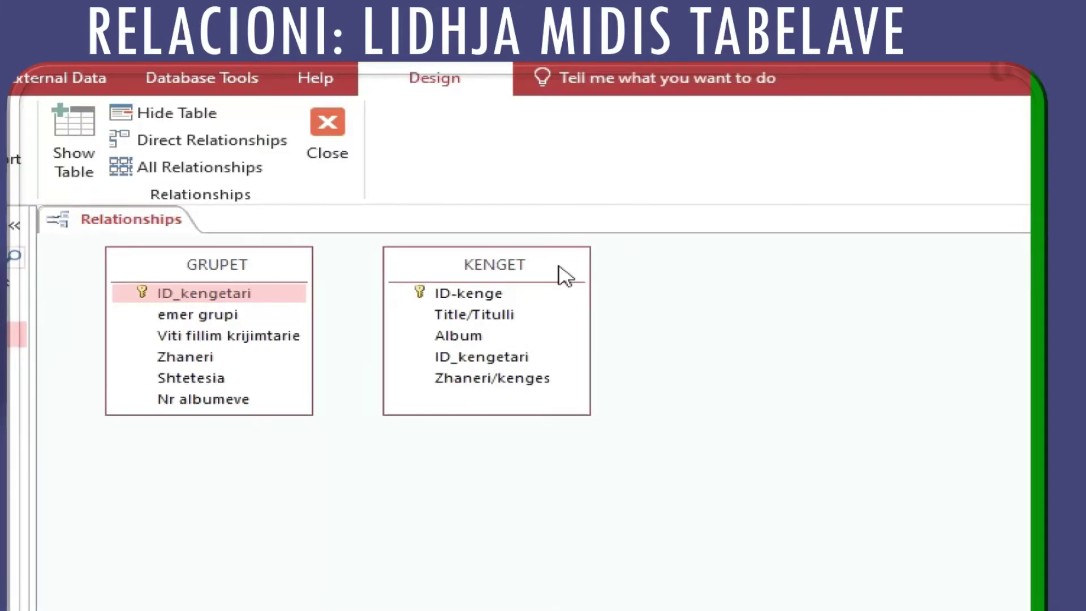
drag(559, 266, 614, 270)
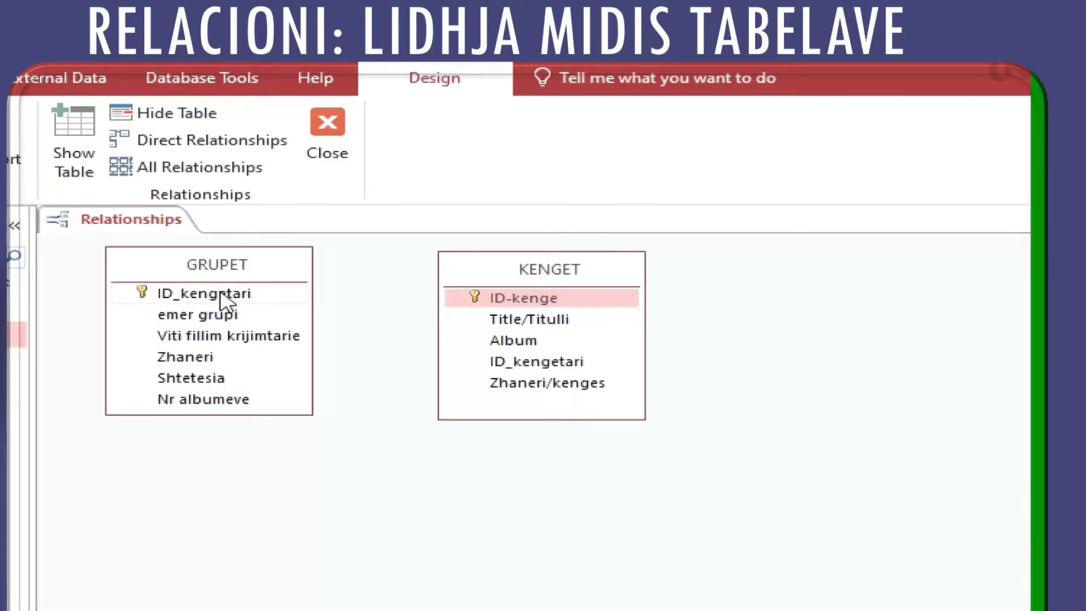
Join GRUPET and KENGET on ID_kengetari with enforced integrity, cascade updates and cascade deletes
drag(221, 291, 545, 363)
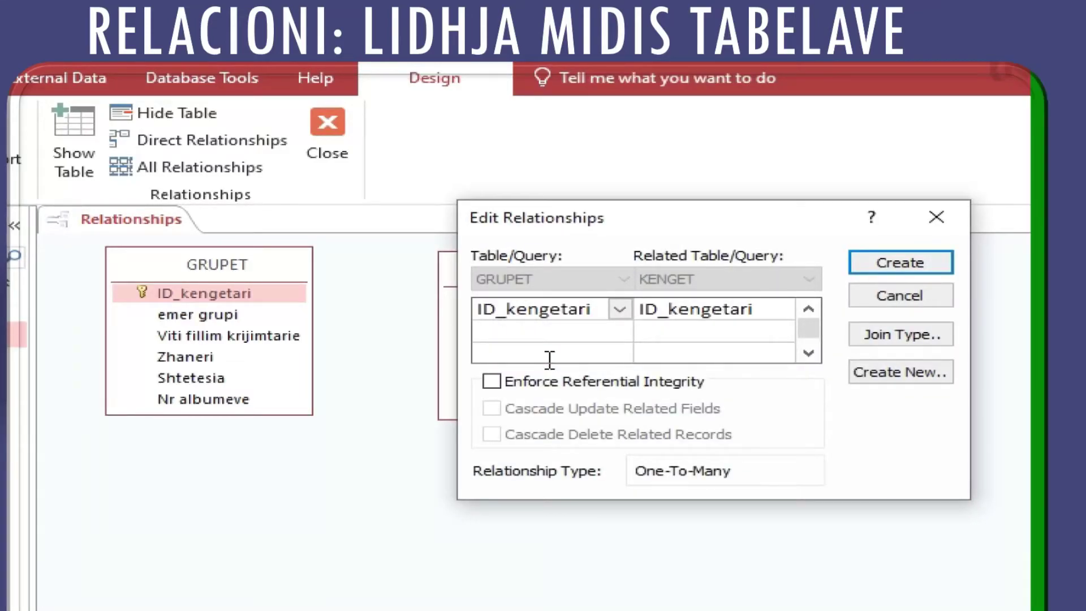
click(492, 385)
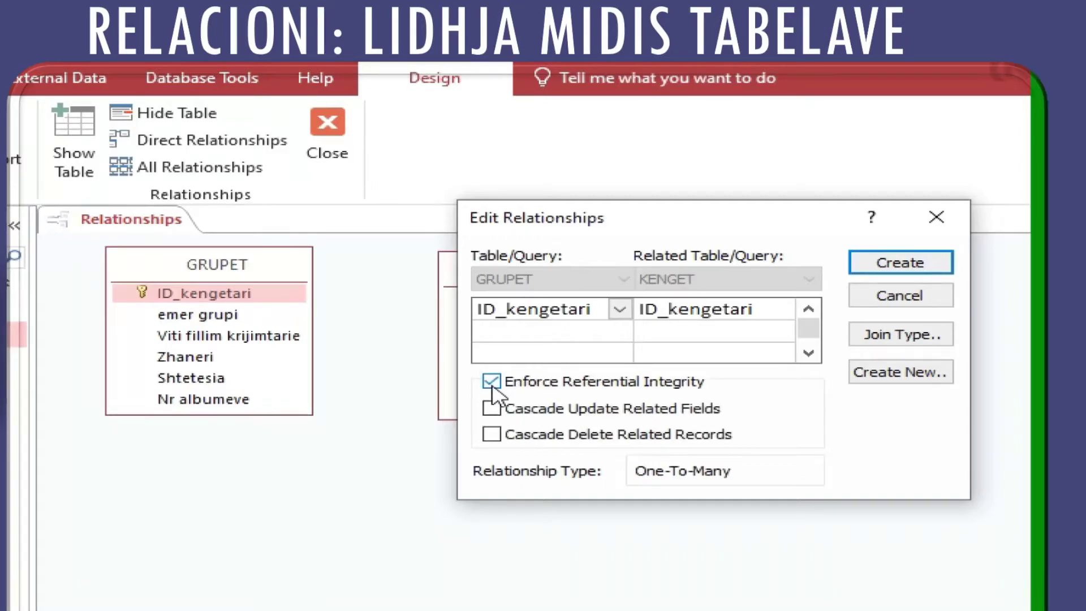
click(492, 409)
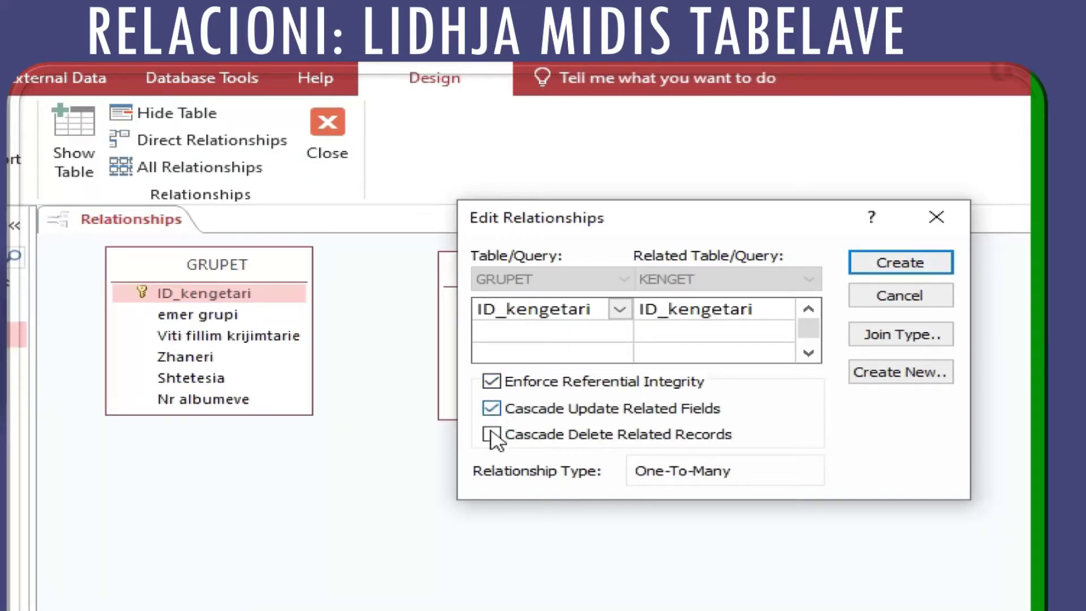
click(491, 435)
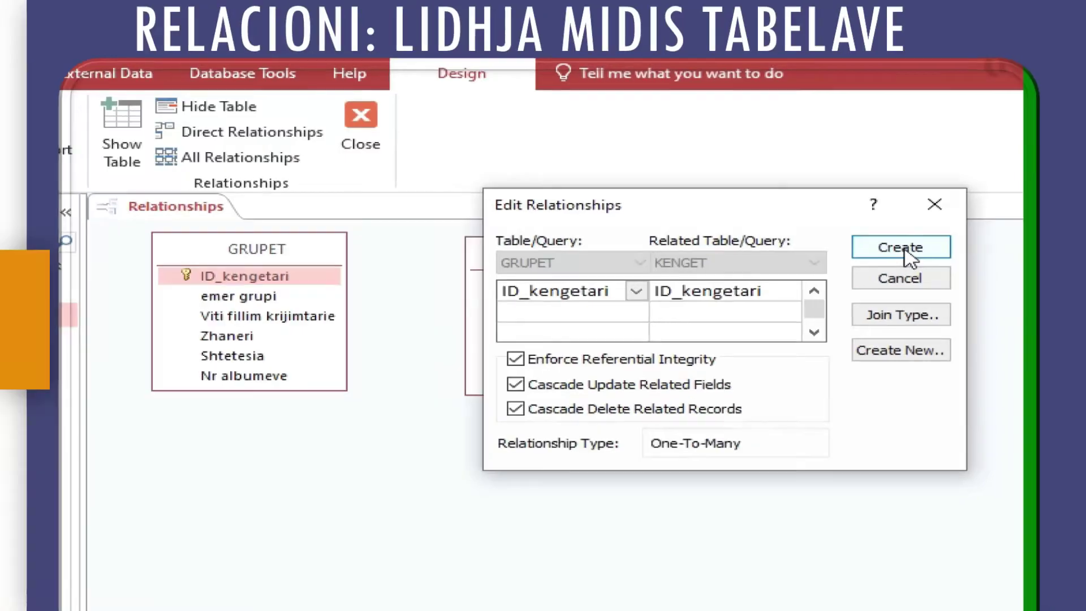
click(900, 263)
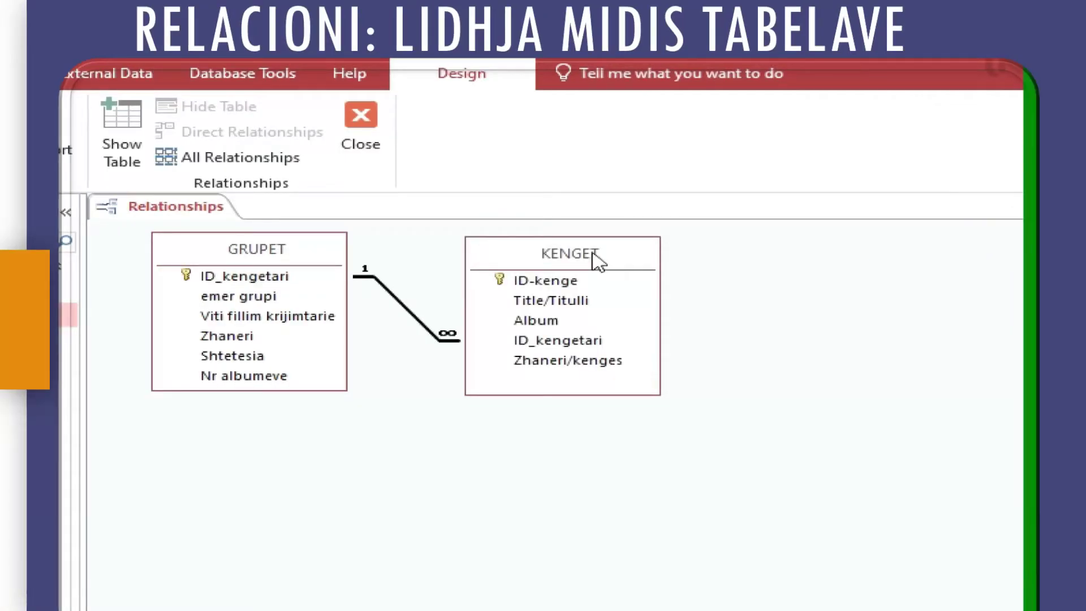
drag(594, 256, 693, 310)
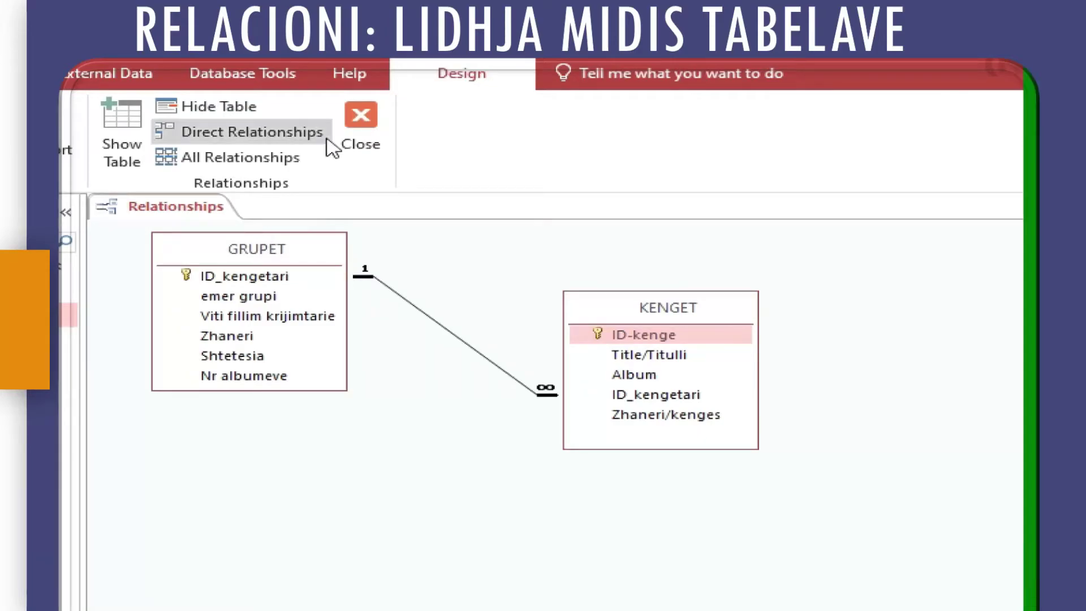
click(358, 141)
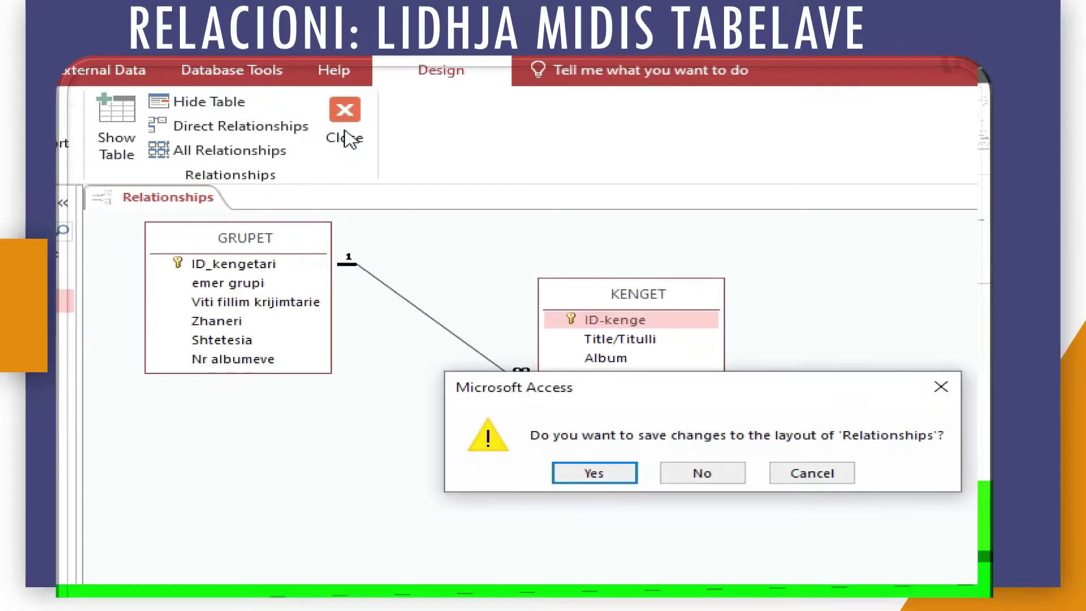
Save the relationships layout, then expand and collapse METALLICA's and EVANESCENCE's song subdatasheets
click(605, 471)
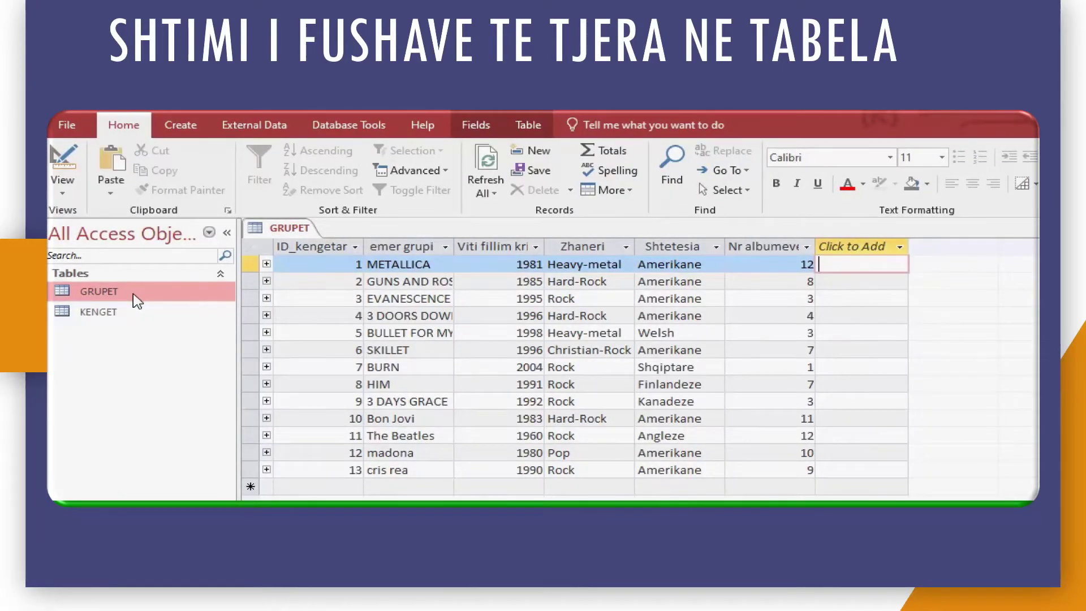
click(266, 265)
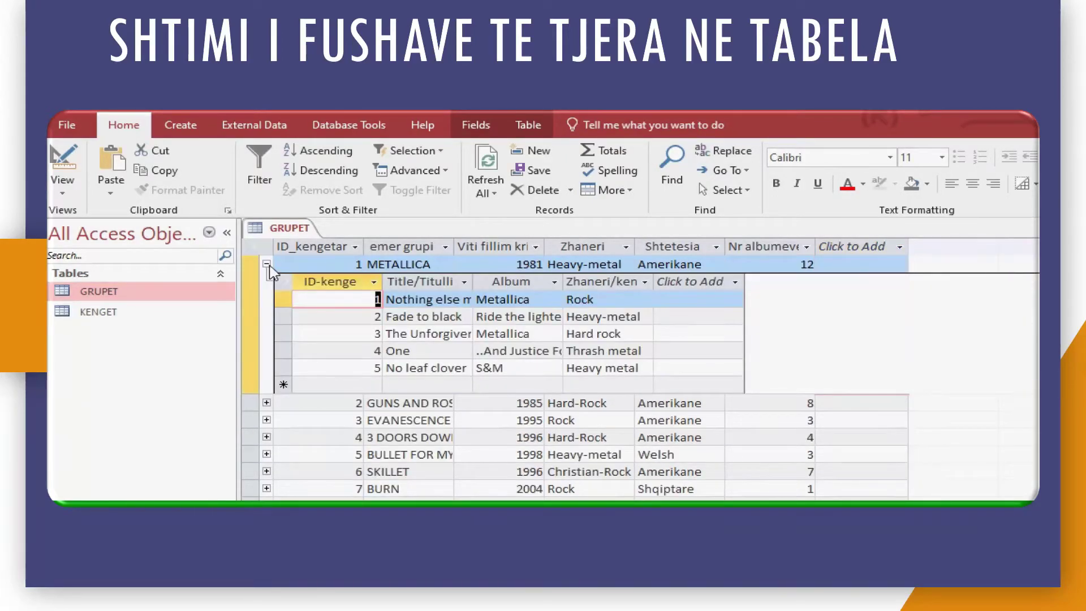
click(267, 264)
click(267, 298)
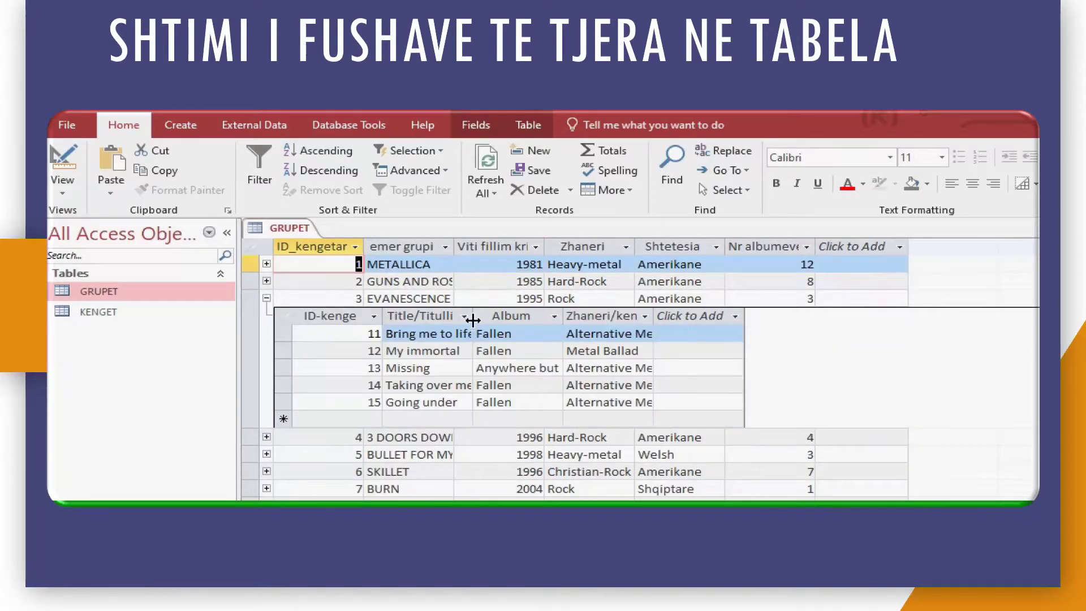
drag(474, 316, 485, 316)
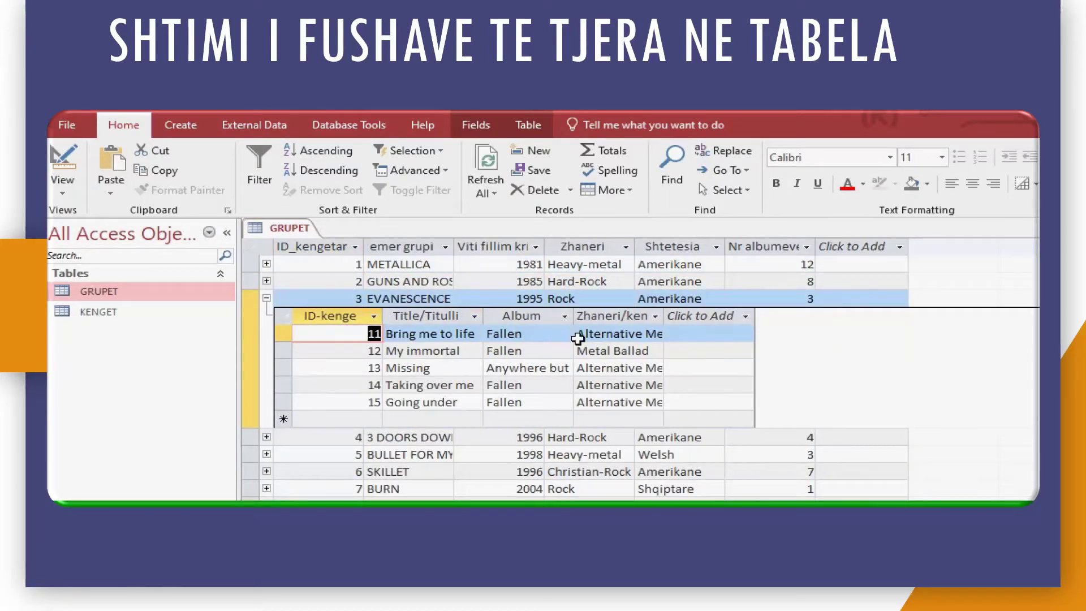
click(267, 299)
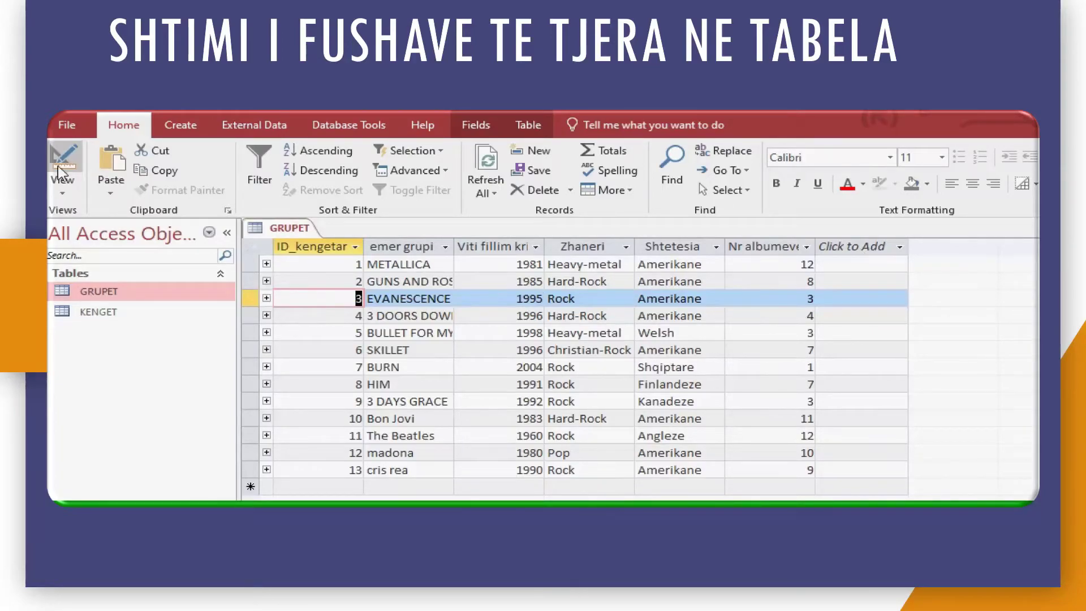
In GRUPET's Design view, add a Foto field with the Attachment data type
click(66, 193)
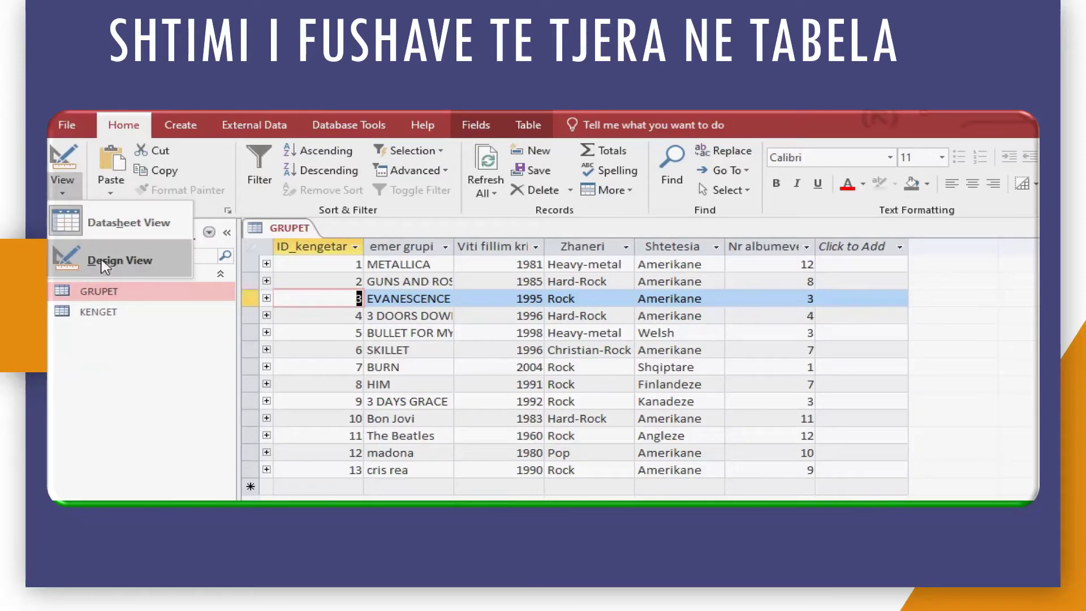
click(112, 265)
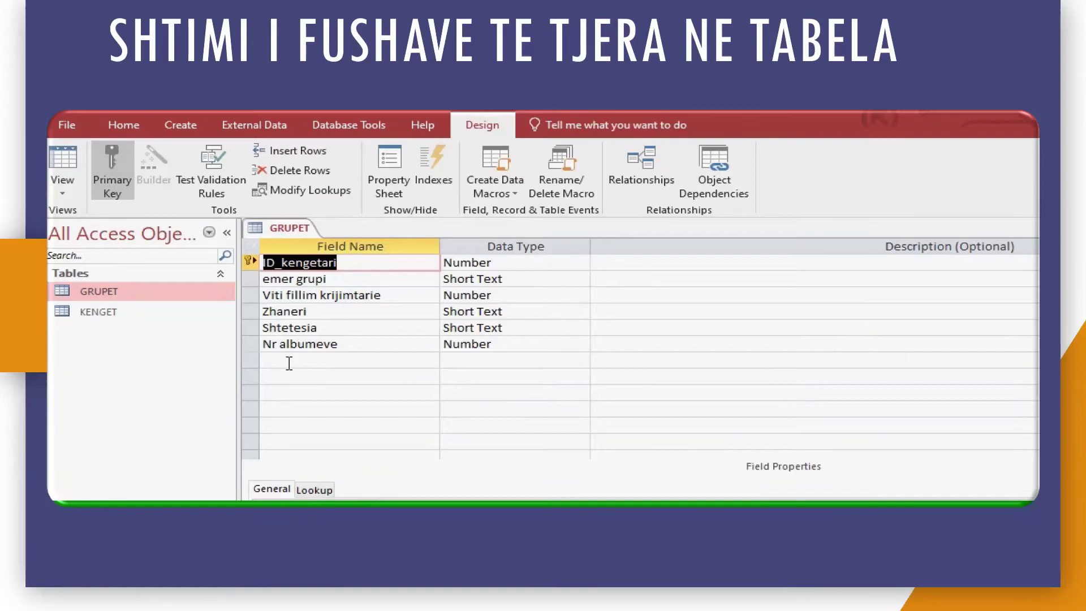
click(291, 362)
text(Foto)
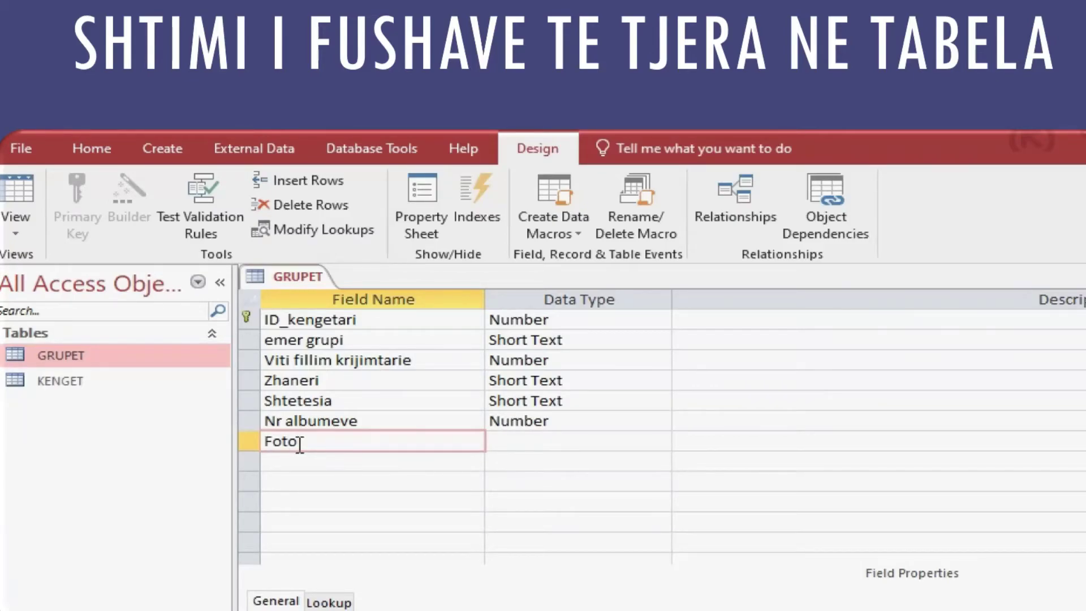
click(543, 446)
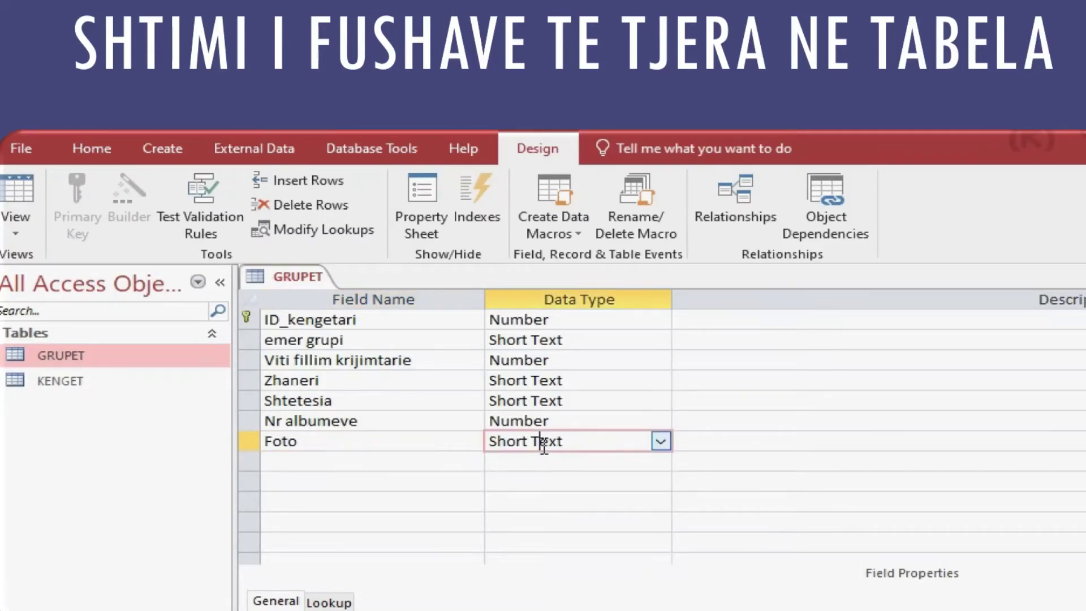
click(661, 442)
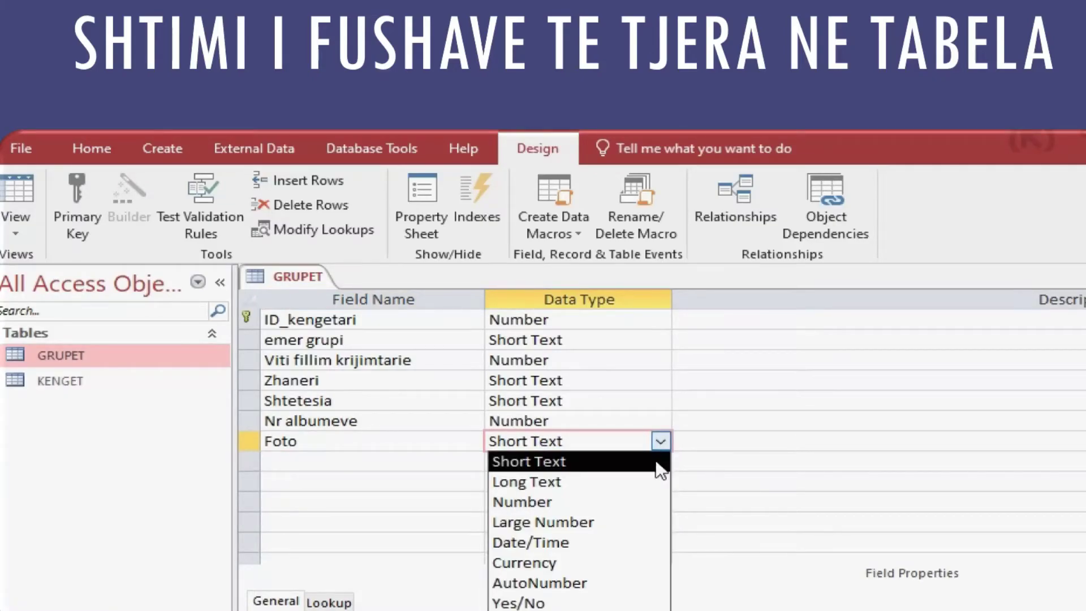
key(Down)
key(Down)
key(Down)
key(Down)
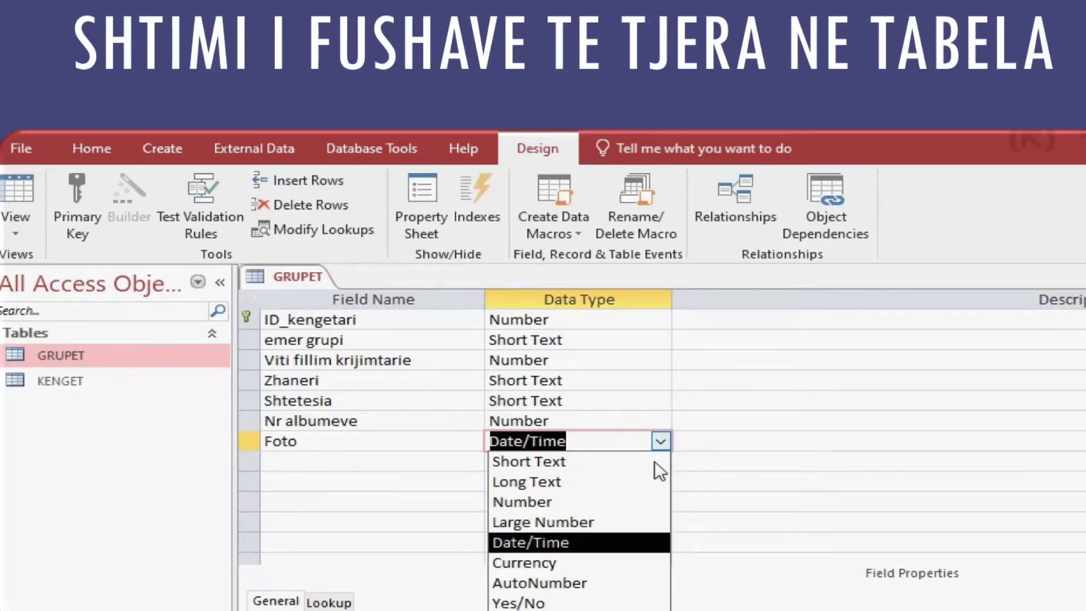
key(Down)
key(Down)
key(Down)
key(Down)
key(Down)
key(Down)
key(Down)
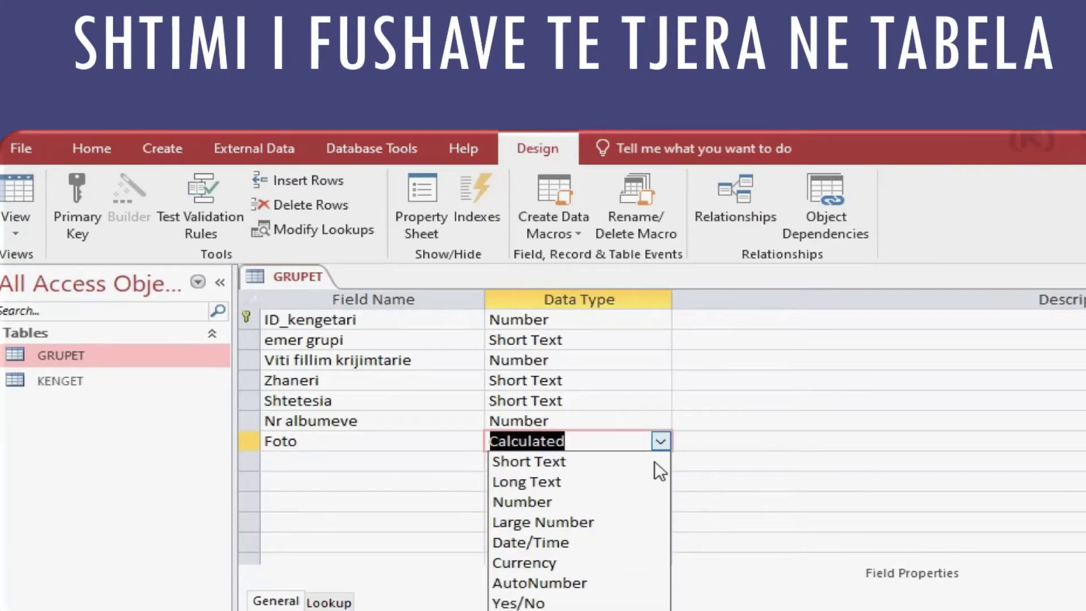
key(Down)
key(Up)
key(Up)
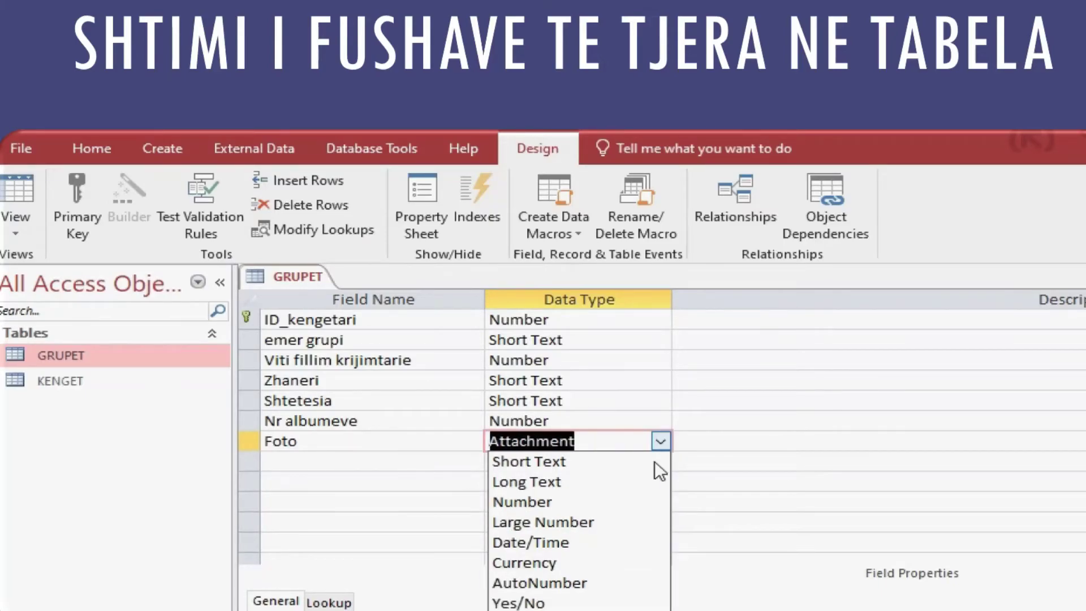
key(Return)
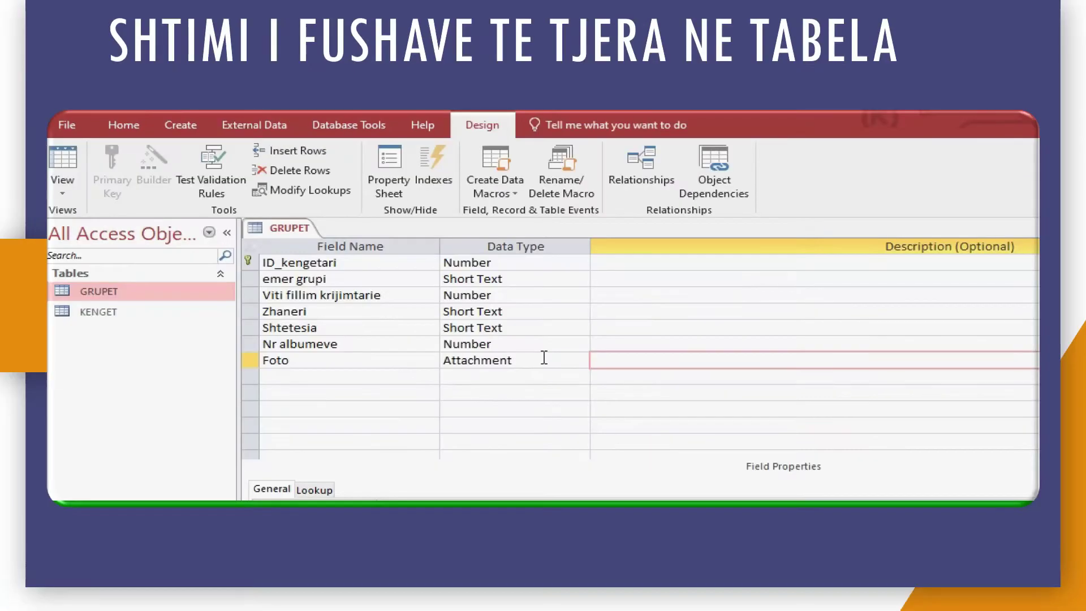
Return to Datasheet view, save GRUPET, and select the band name METALLICA
click(615, 439)
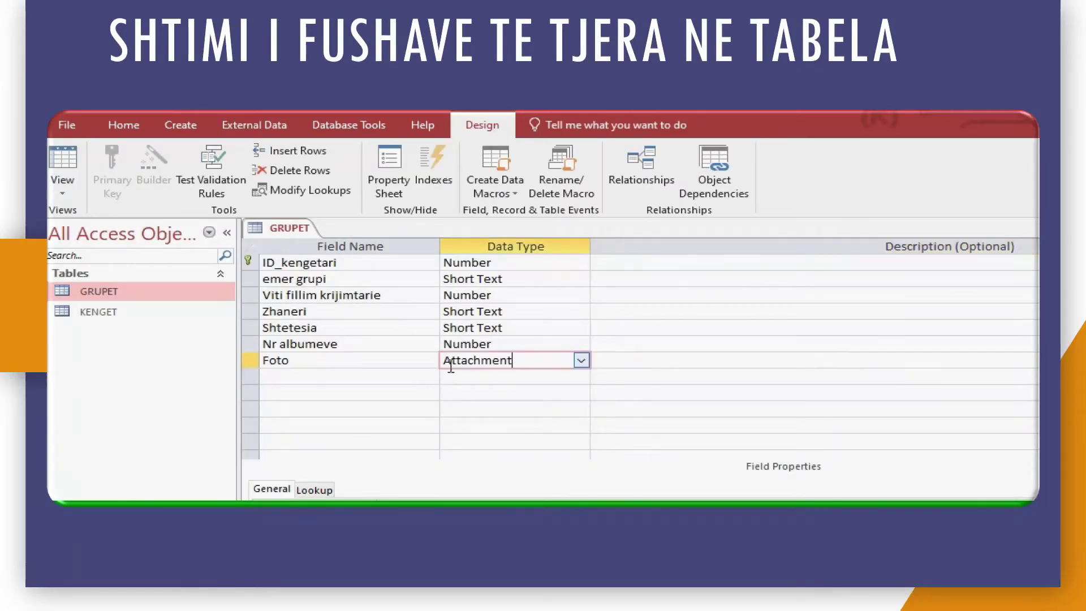
click(63, 164)
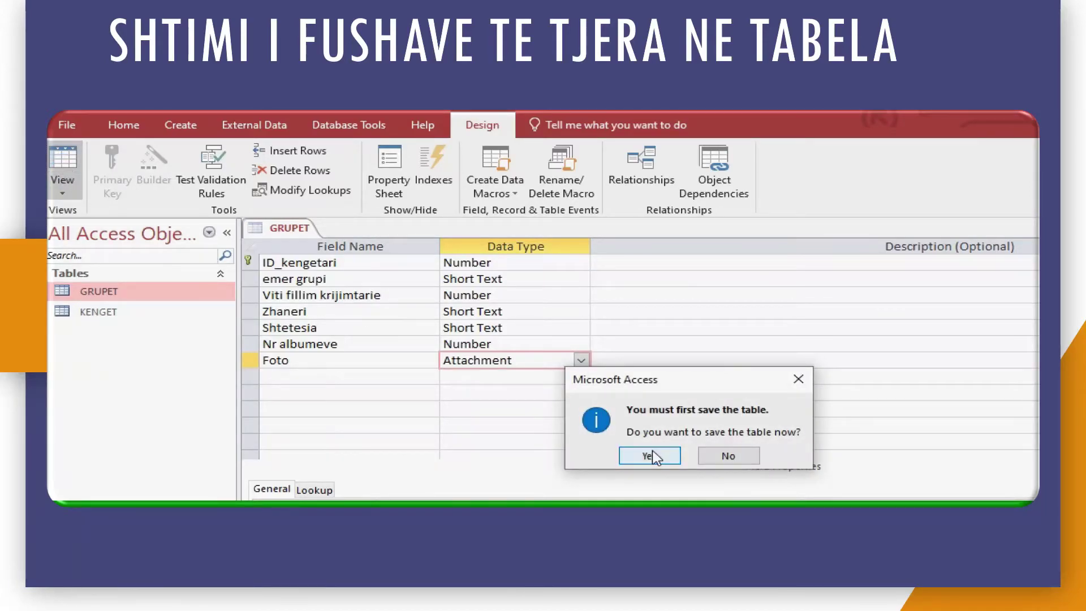
click(650, 456)
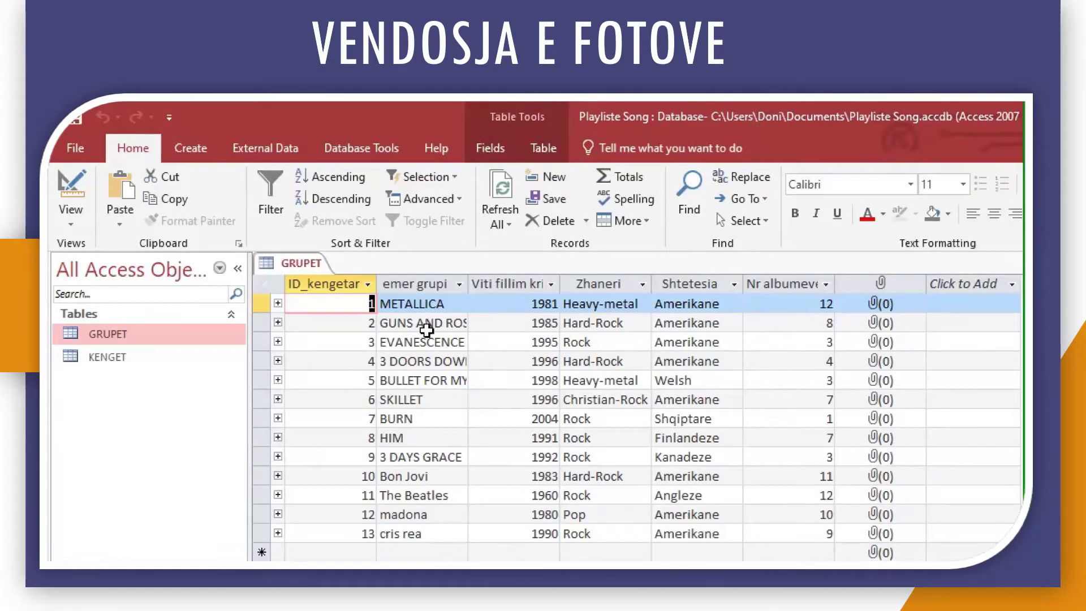
double_click(421, 305)
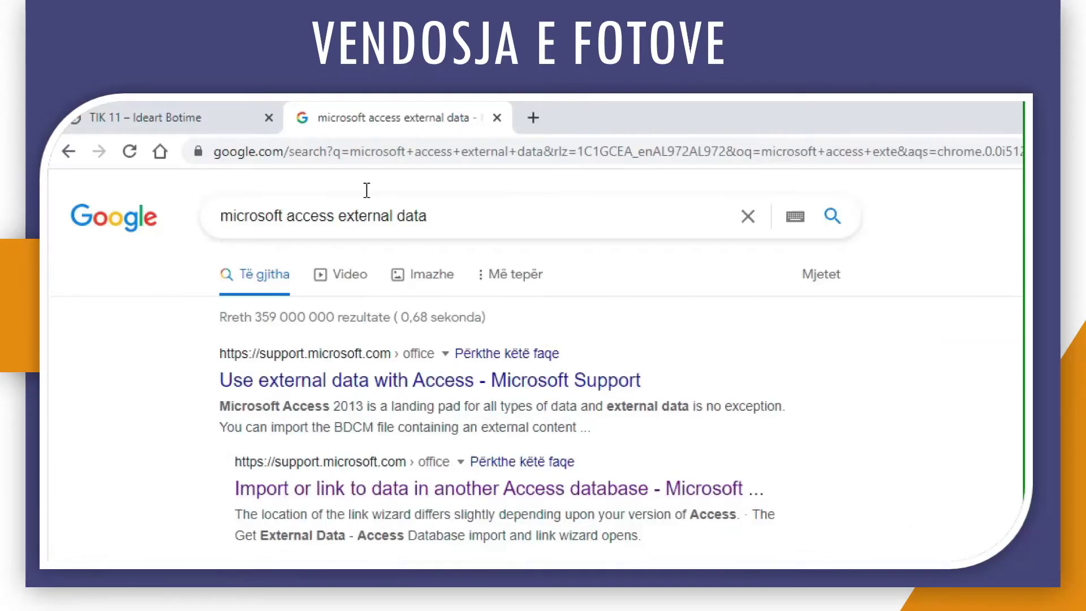
Search Google for METALLICA and show the image results
click(437, 216)
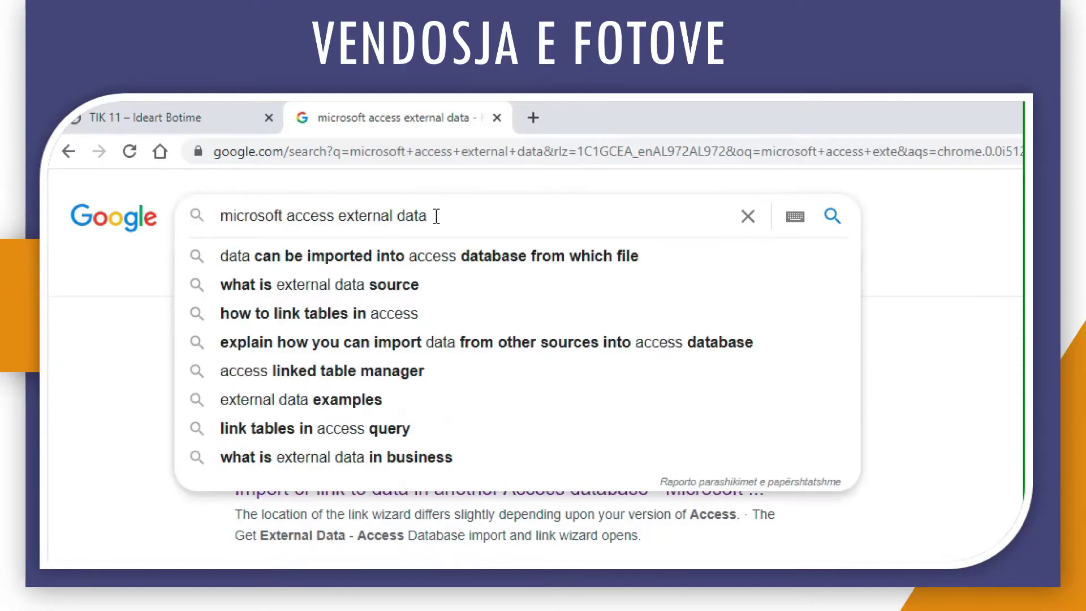
triple_click(437, 217)
text(METALLICA)
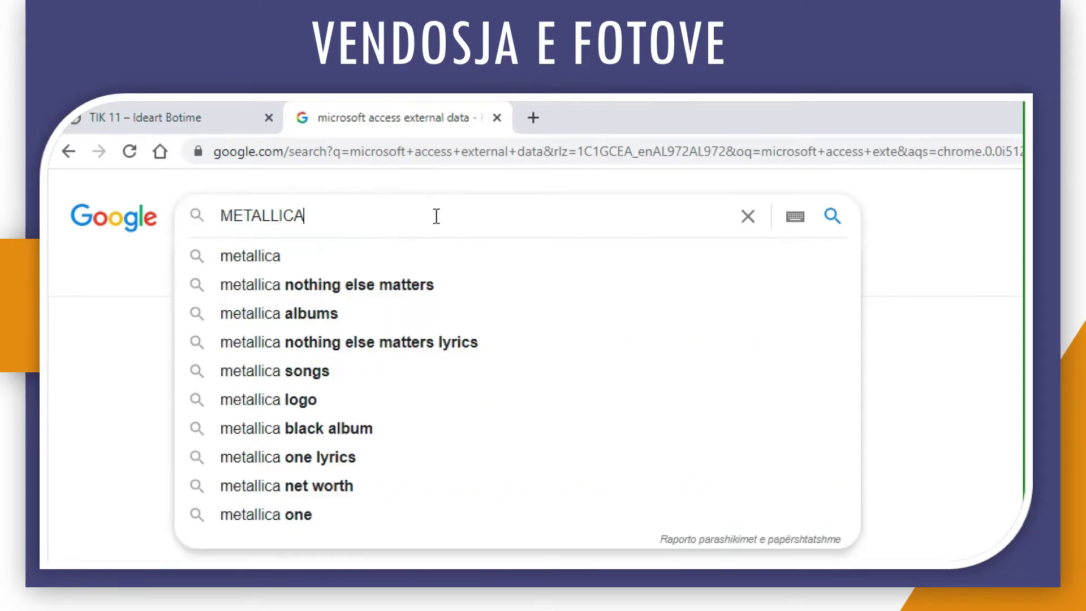
key(Return)
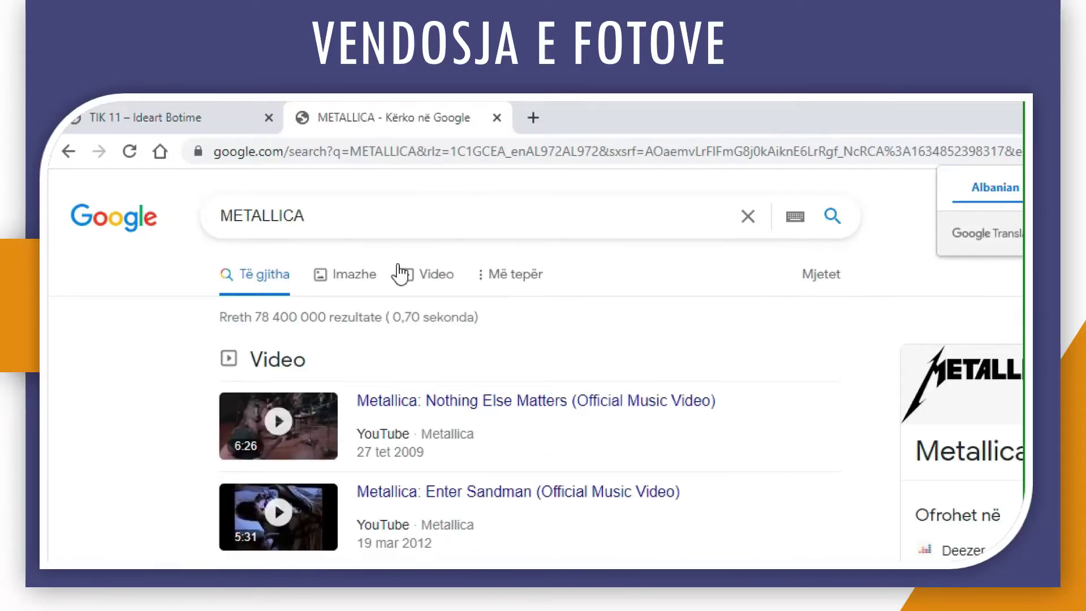
click(358, 277)
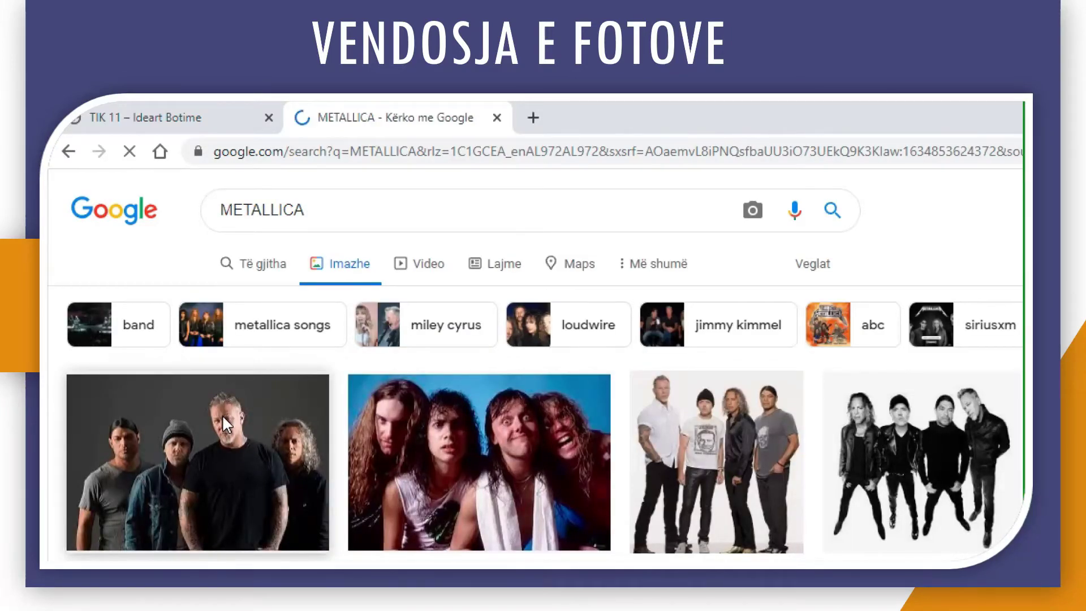
Save the first band photo to the Desktop as METALLICA
right_click(213, 433)
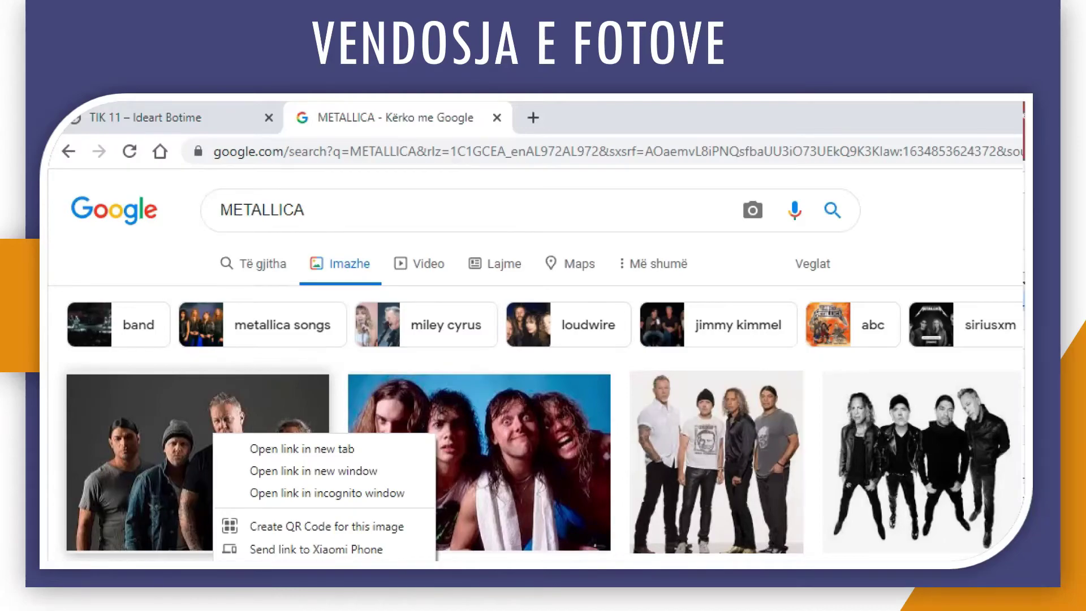
key(Escape)
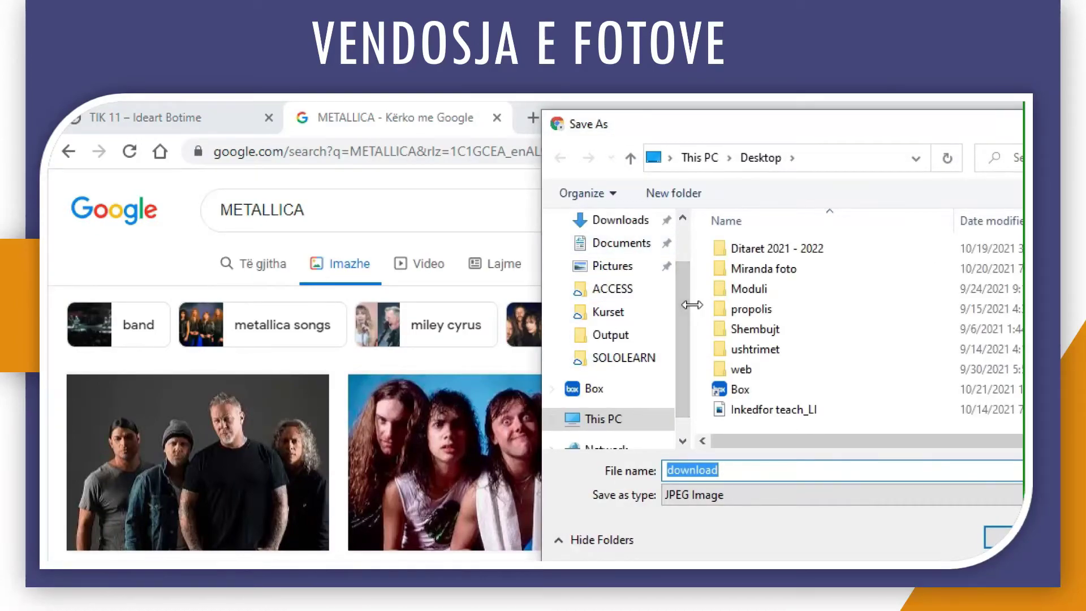
scroll(686, 317, up, 2)
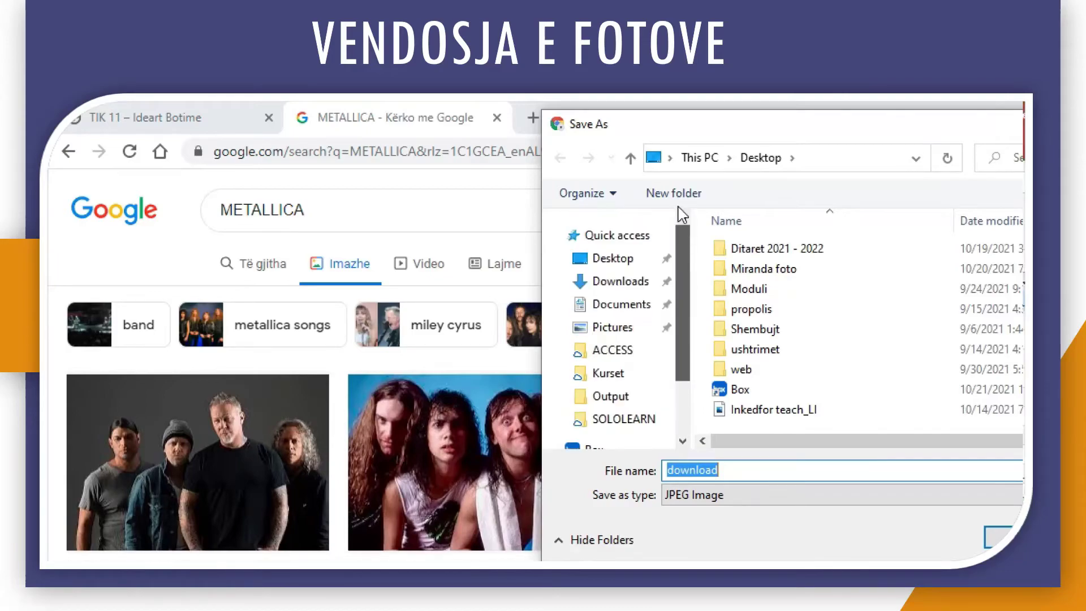
click(618, 258)
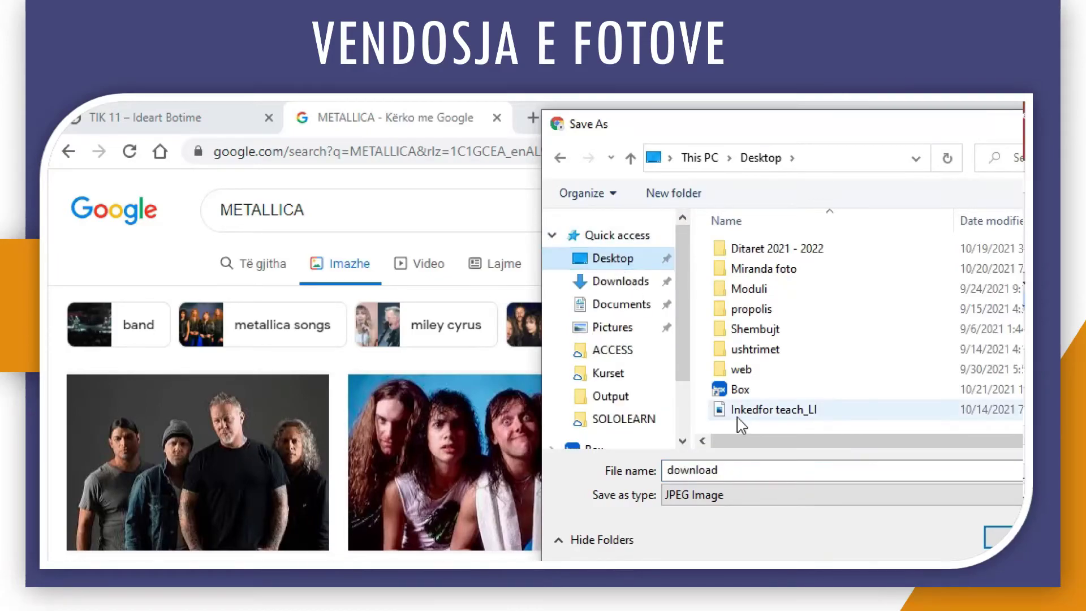
click(733, 468)
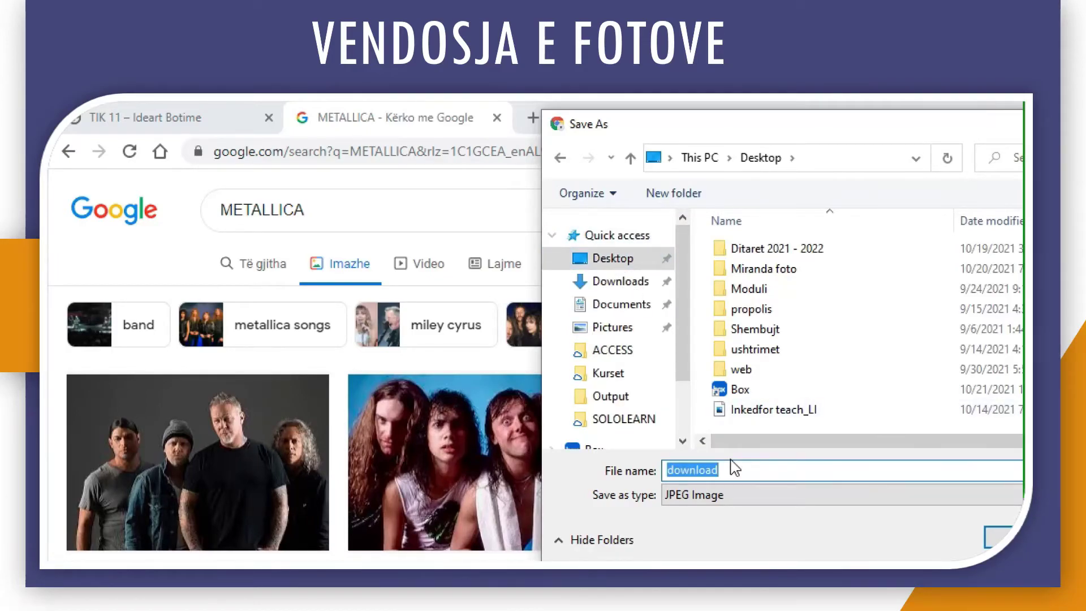
text(METALLICA)
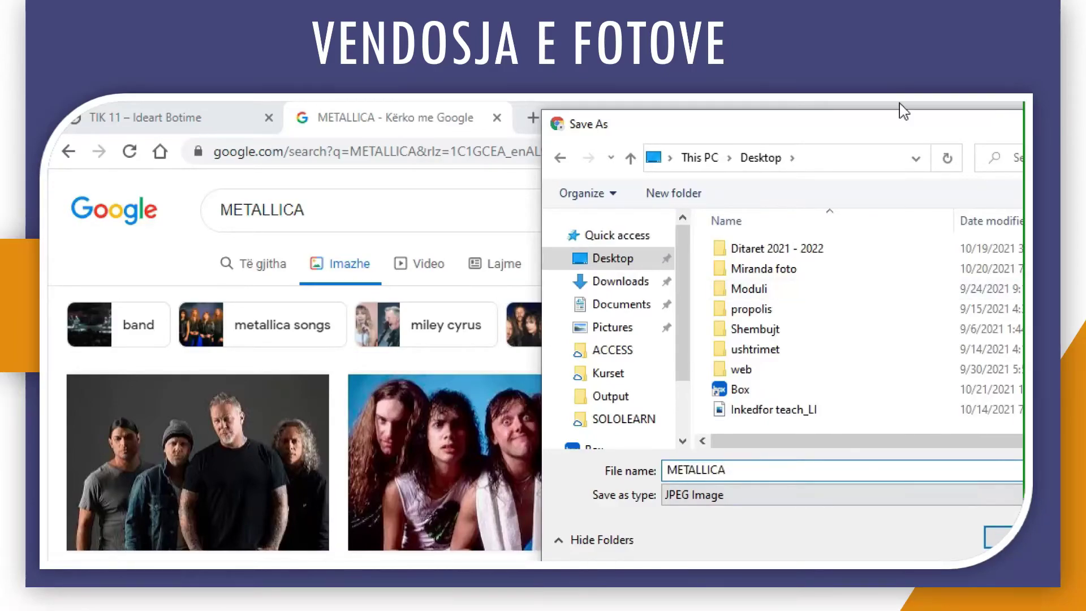
drag(892, 131, 792, 133)
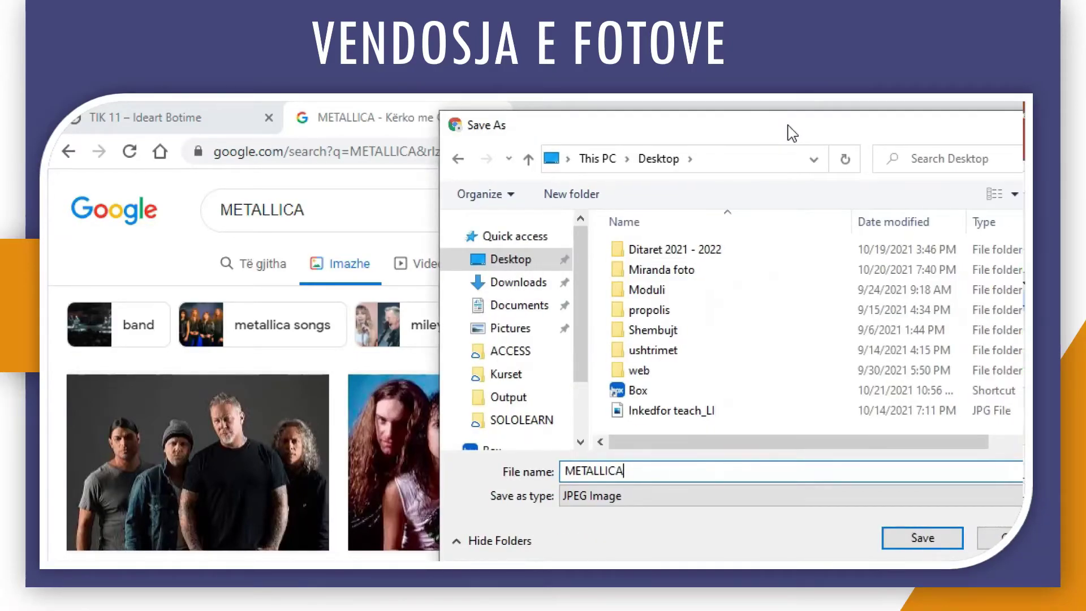
click(923, 538)
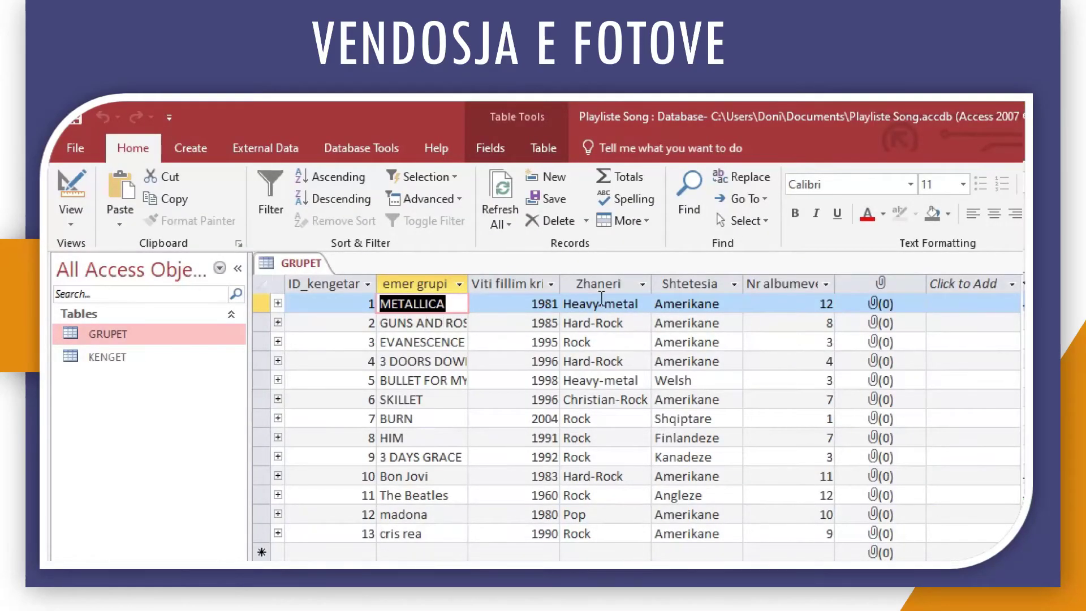
Attach the METALLICA photo file to METALLICA's Foto field and save the record
double_click(879, 310)
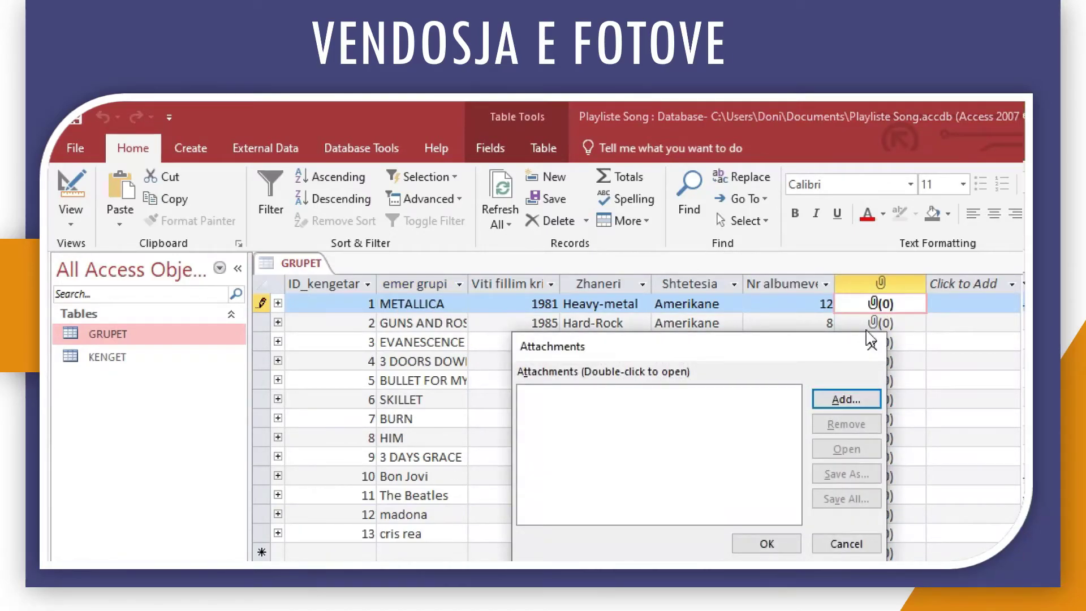
click(845, 400)
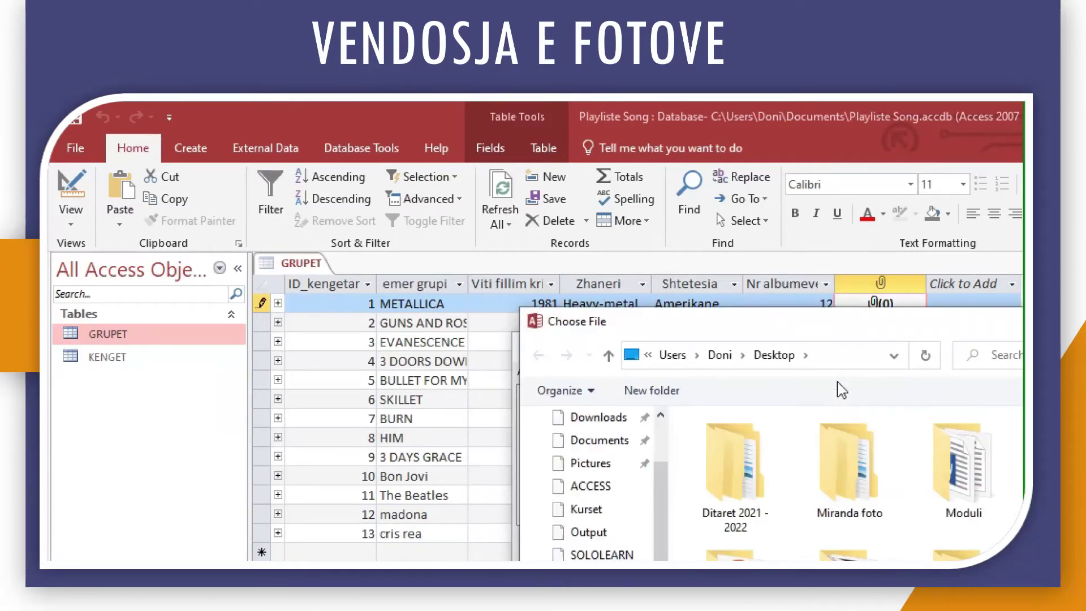
drag(816, 335, 617, 146)
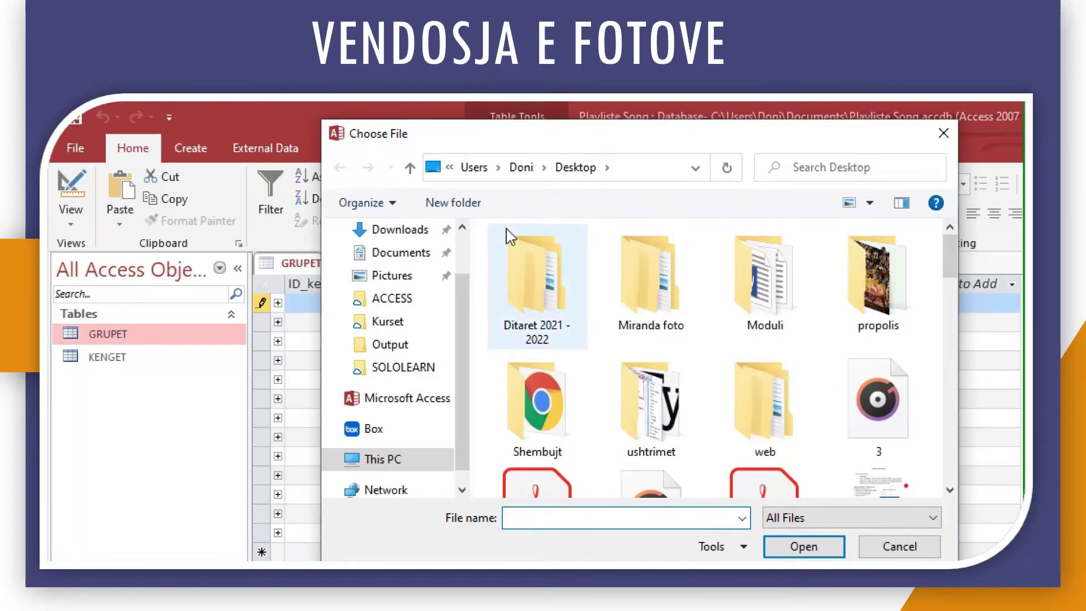
click(552, 375)
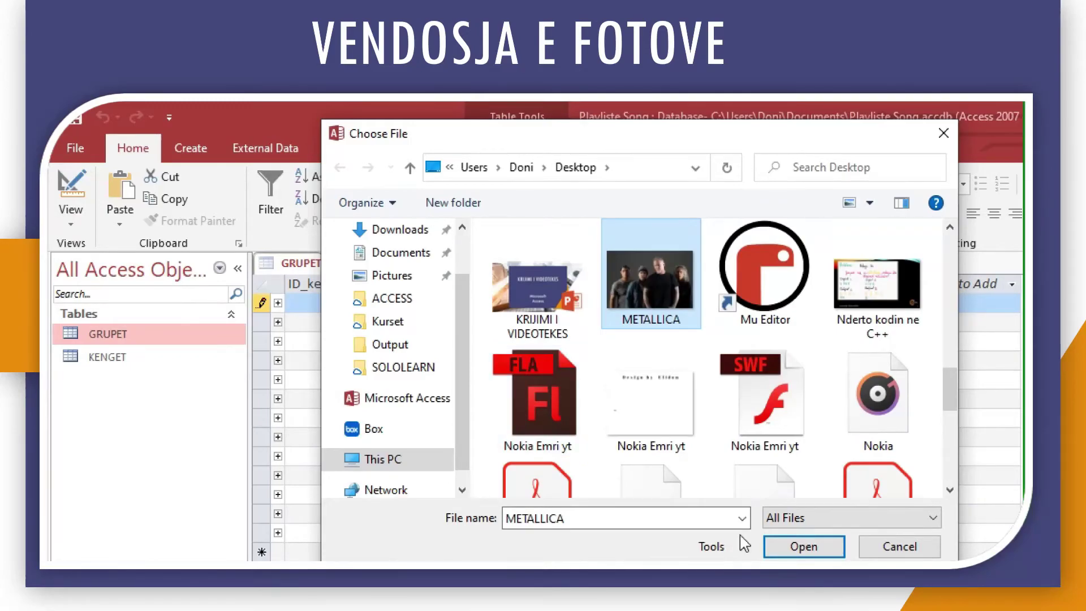
click(804, 546)
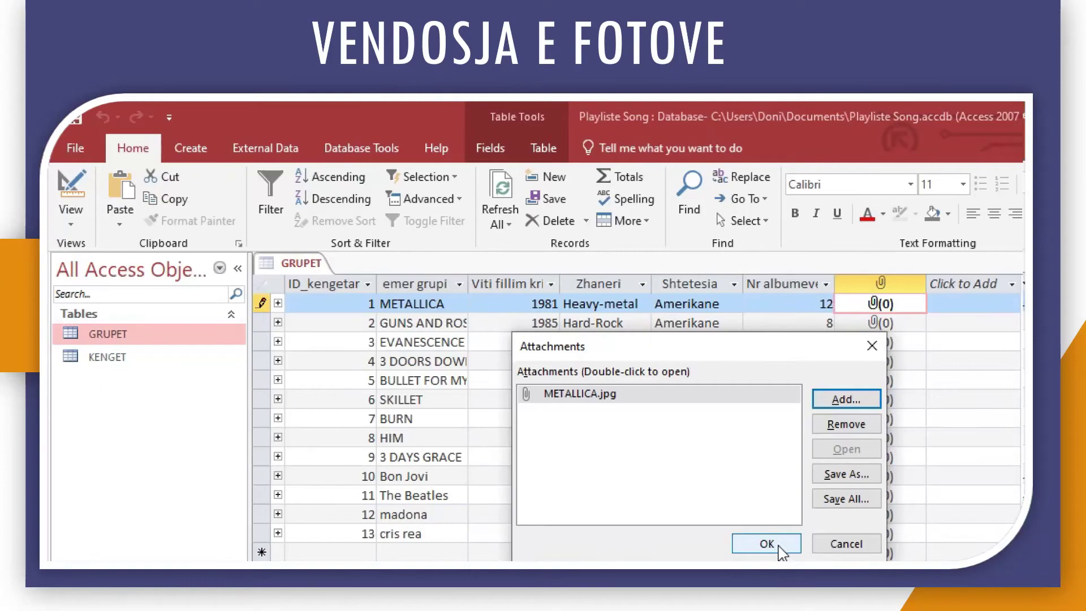
click(782, 546)
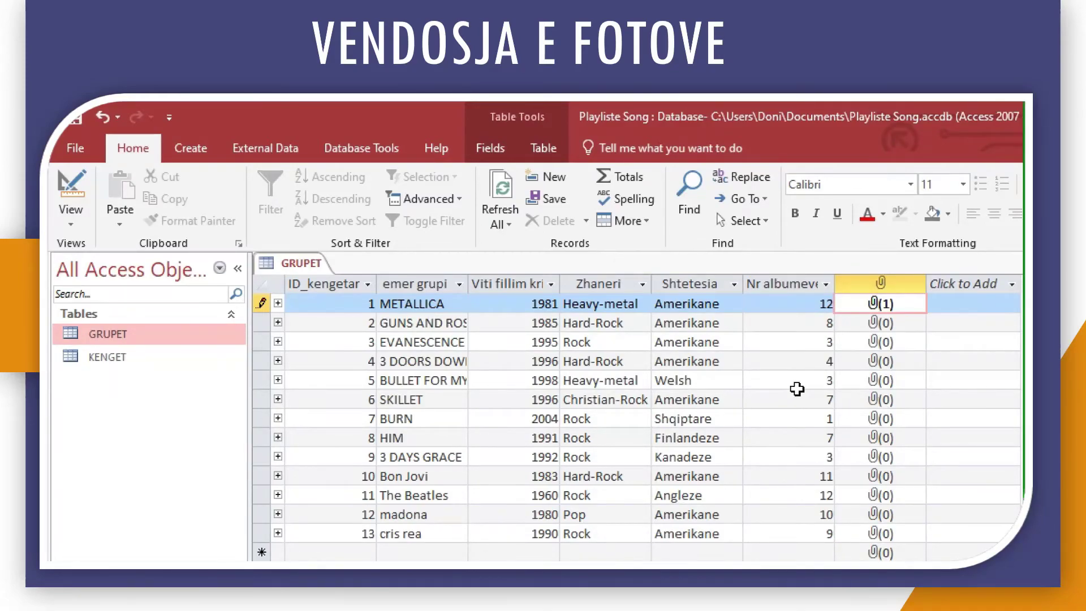
key(Escape)
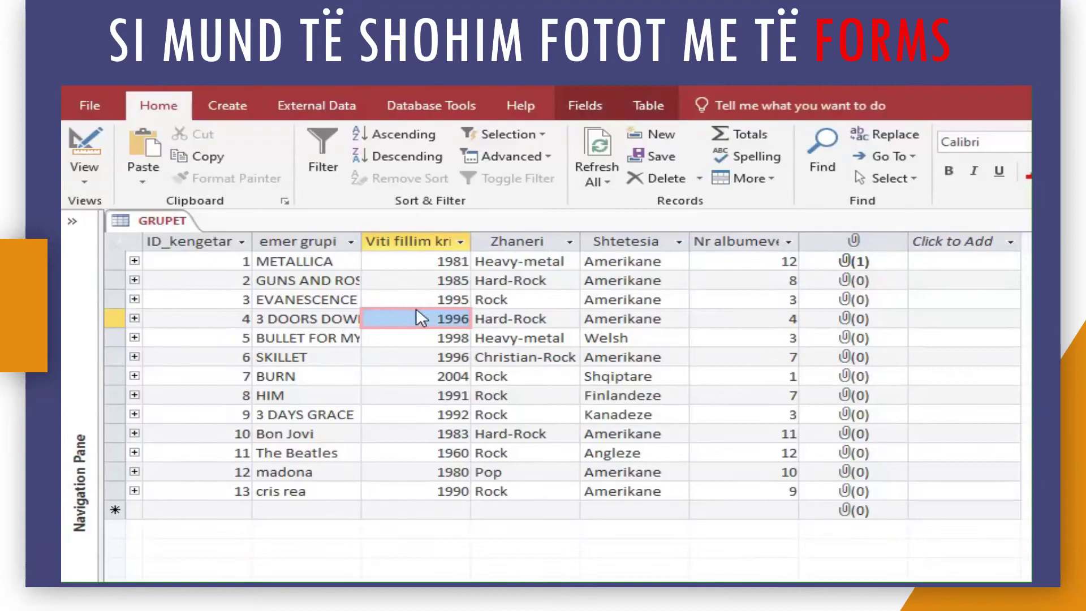
Start the Form Wizard and add all GRUPET fields, from ID_kengetari through Foto
click(232, 111)
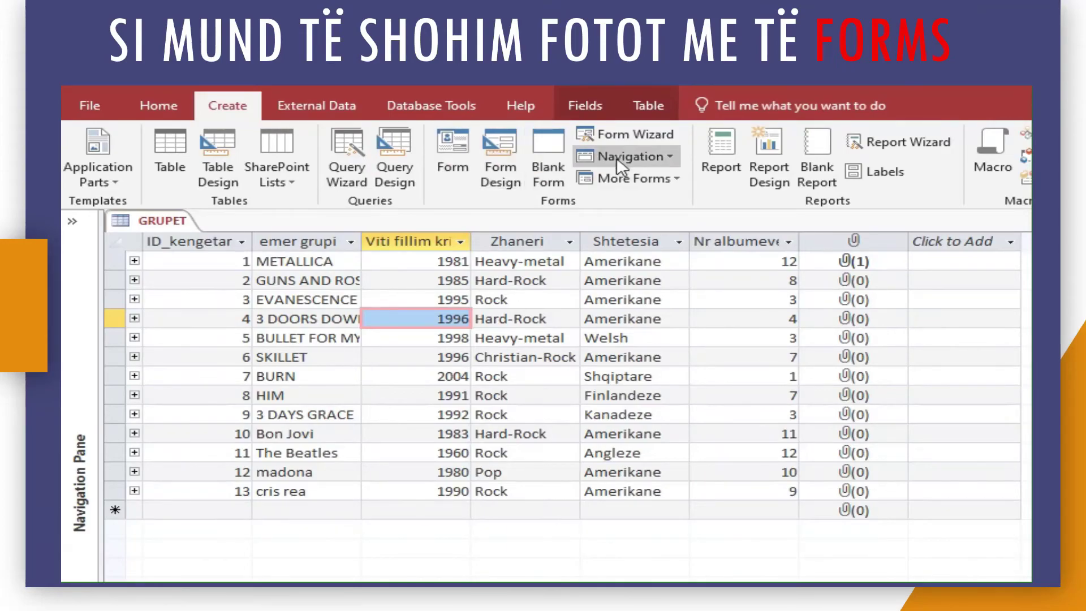
click(668, 137)
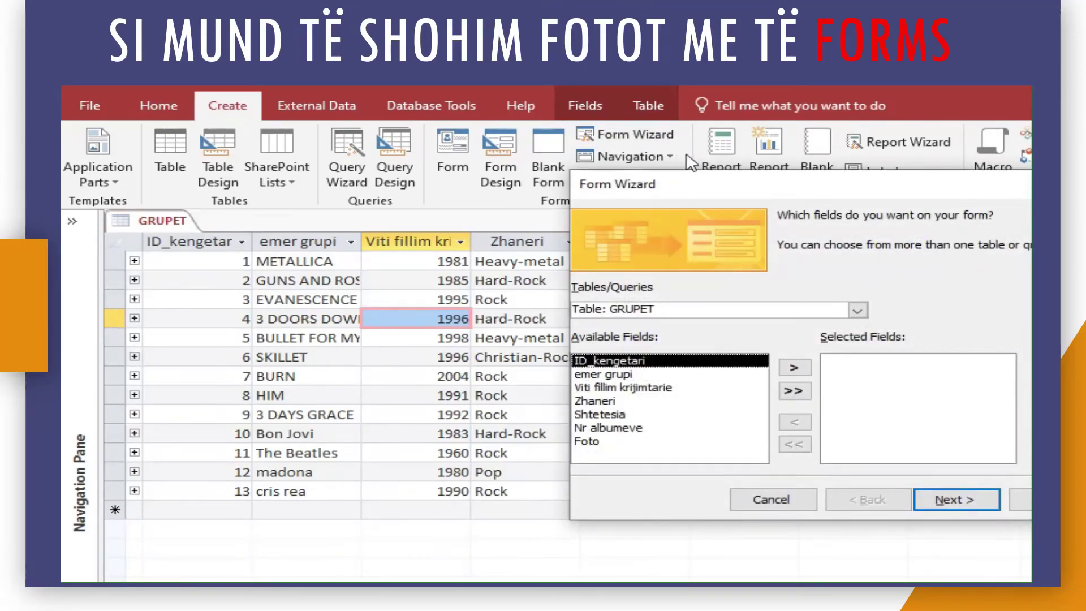
drag(714, 190, 504, 189)
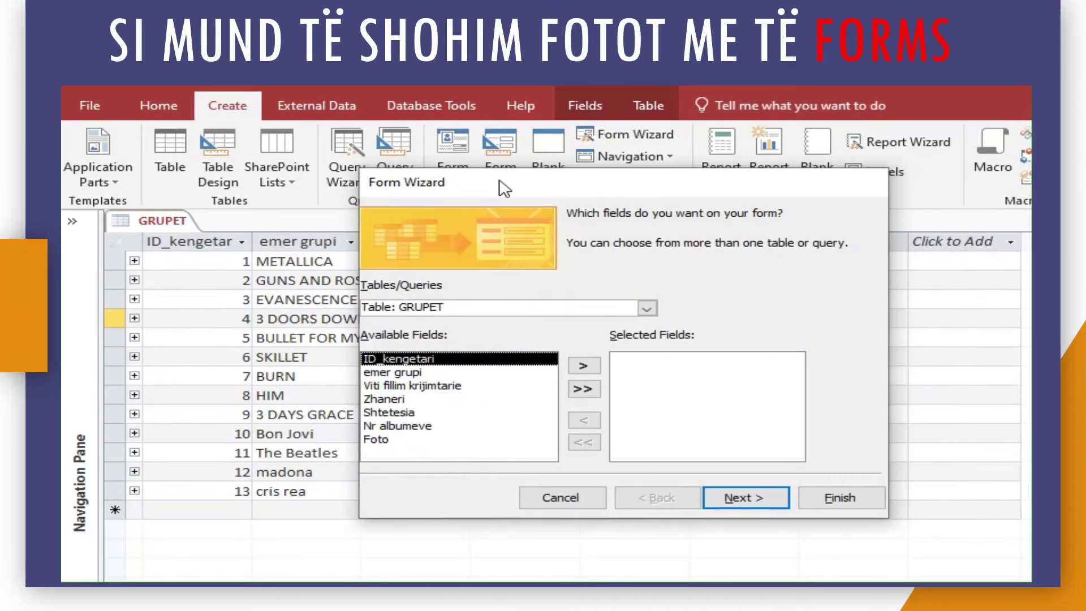
click(648, 309)
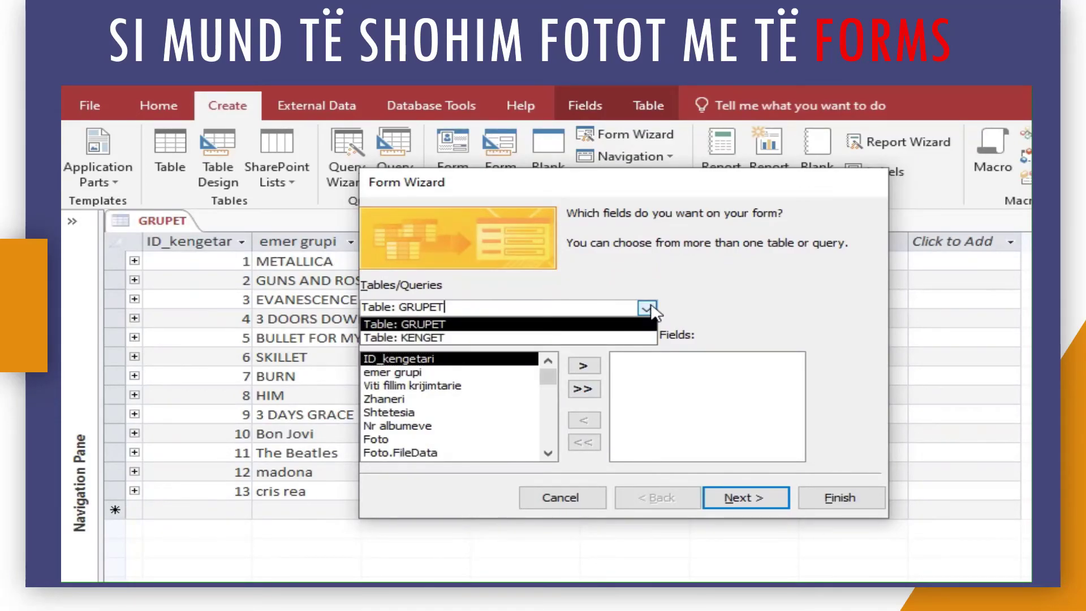
click(531, 325)
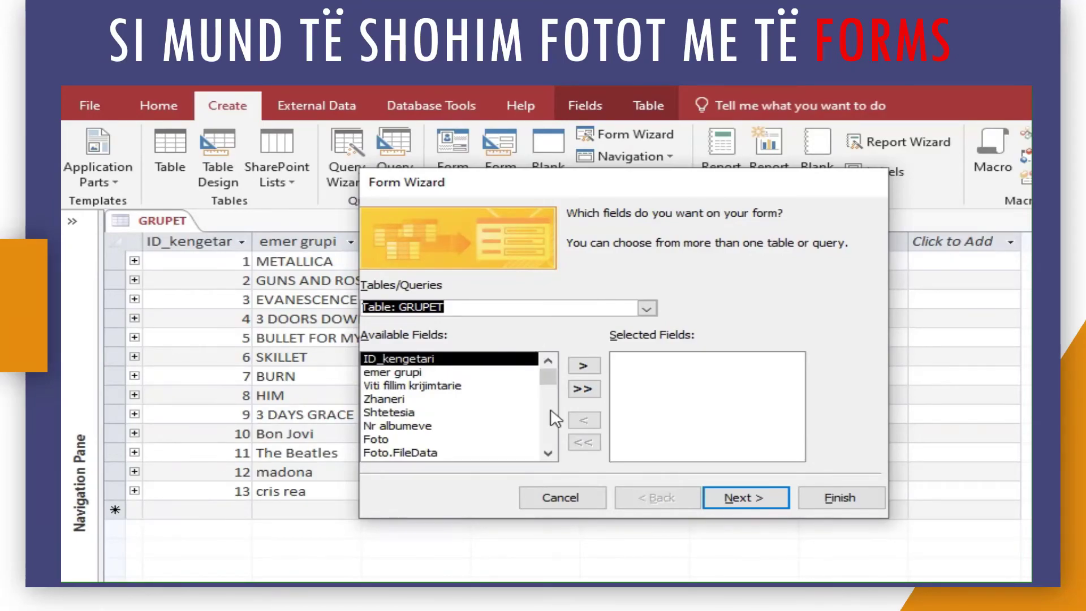
click(585, 367)
click(586, 368)
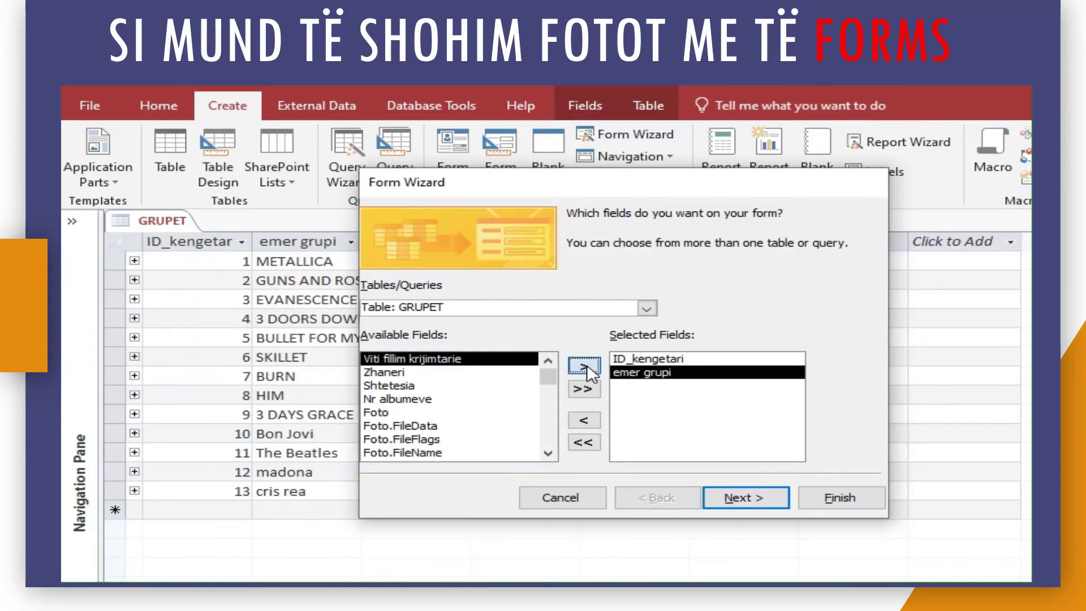
click(585, 368)
click(585, 368)
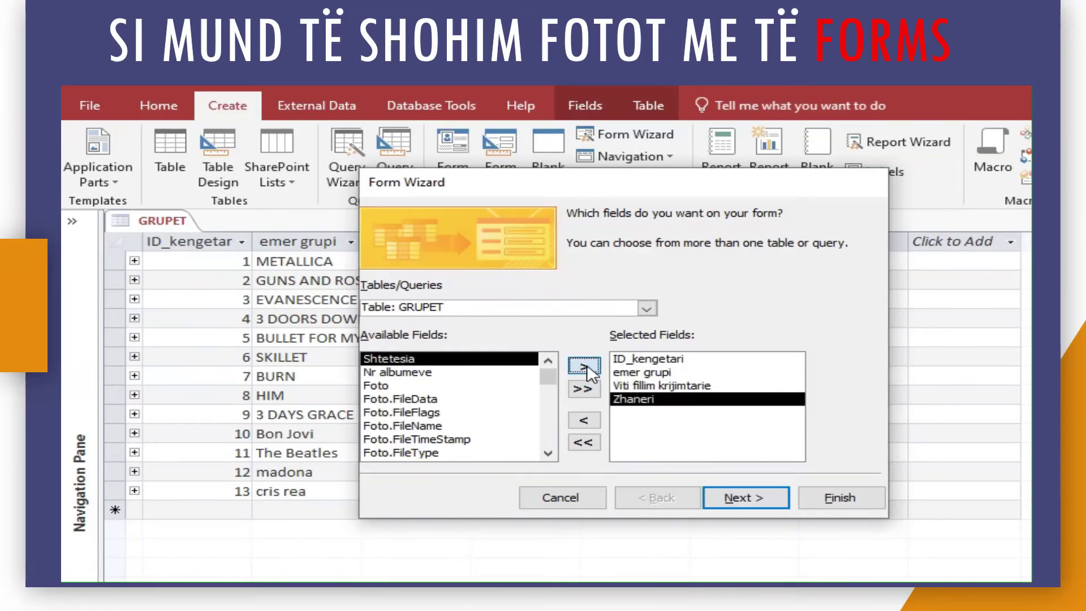
click(585, 367)
click(585, 368)
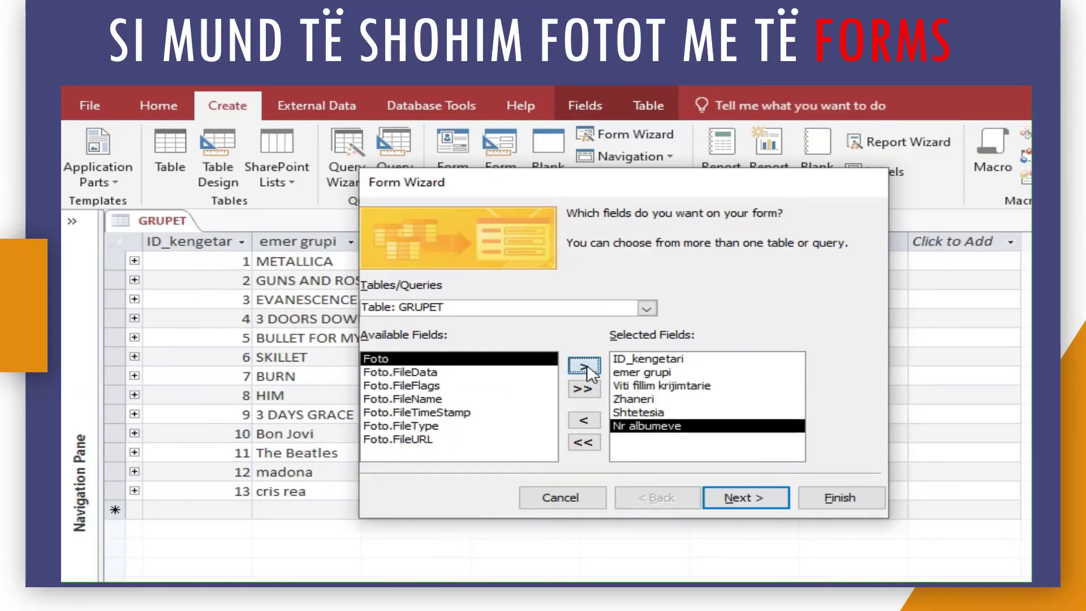
click(586, 368)
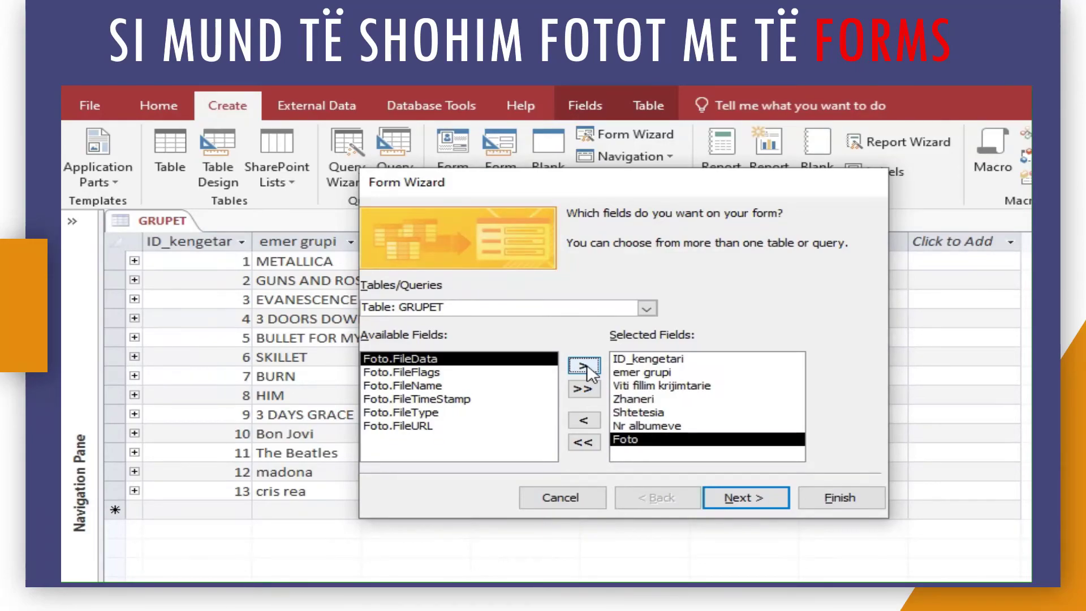
Add KENGET's ID-kenge, Title/Titulli, Album and Zhaneri/kenges fields, then continue
click(647, 310)
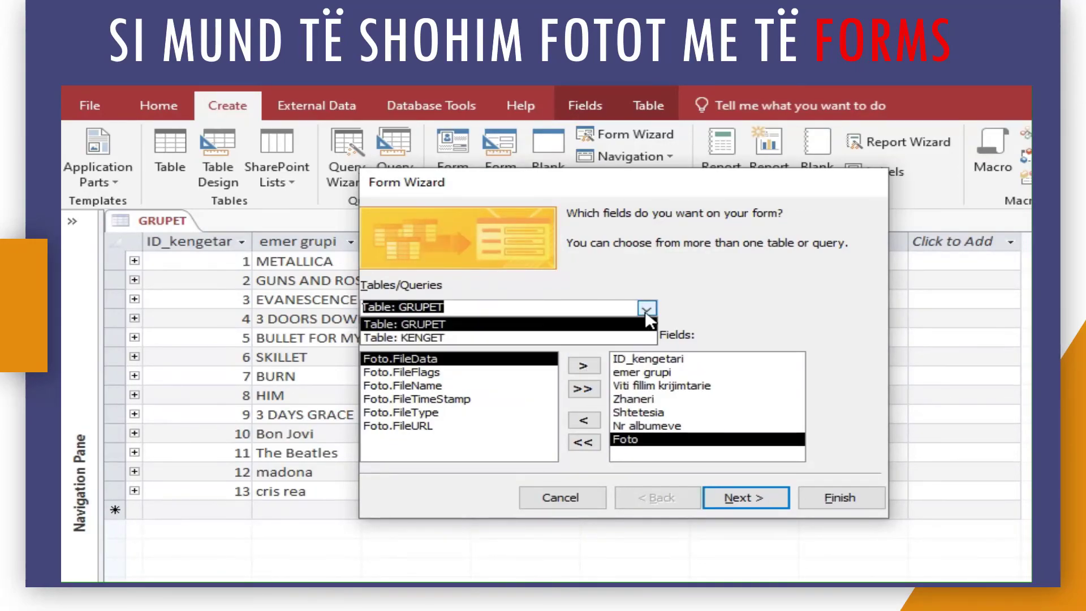
click(582, 338)
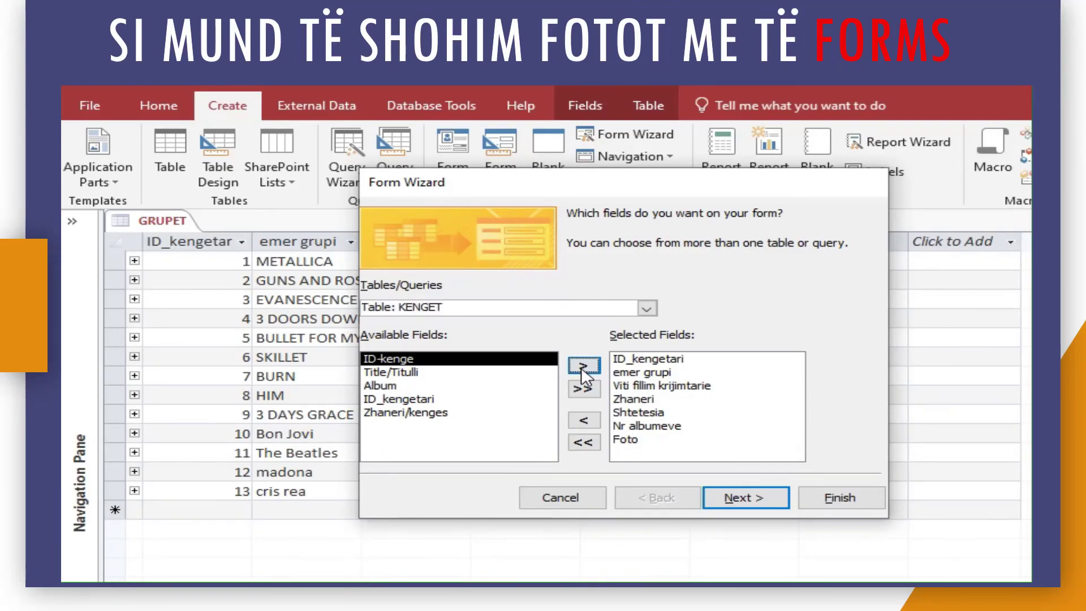
click(582, 367)
click(583, 367)
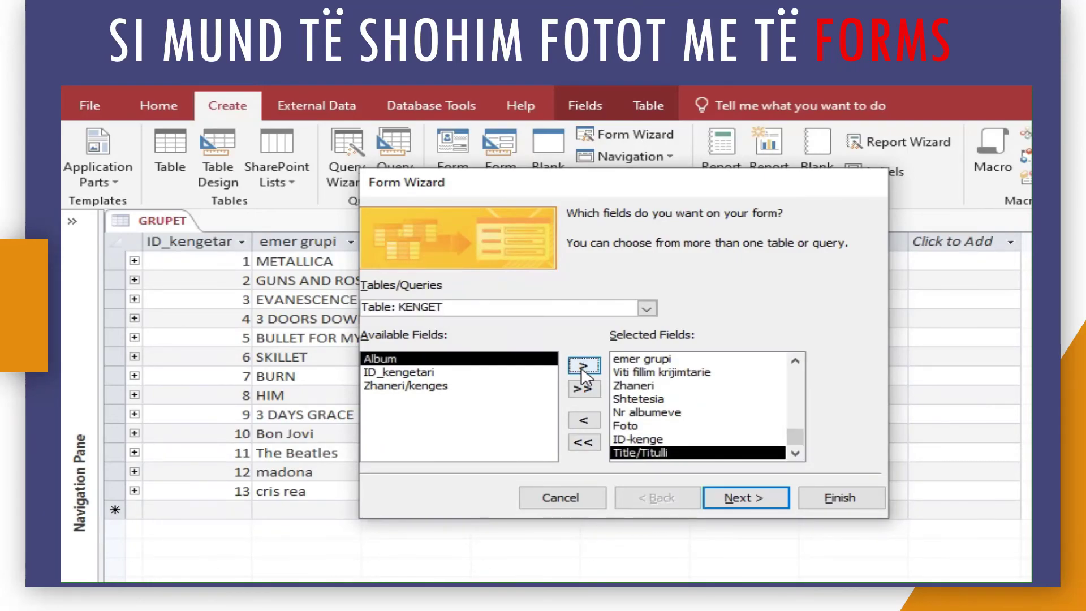
click(583, 367)
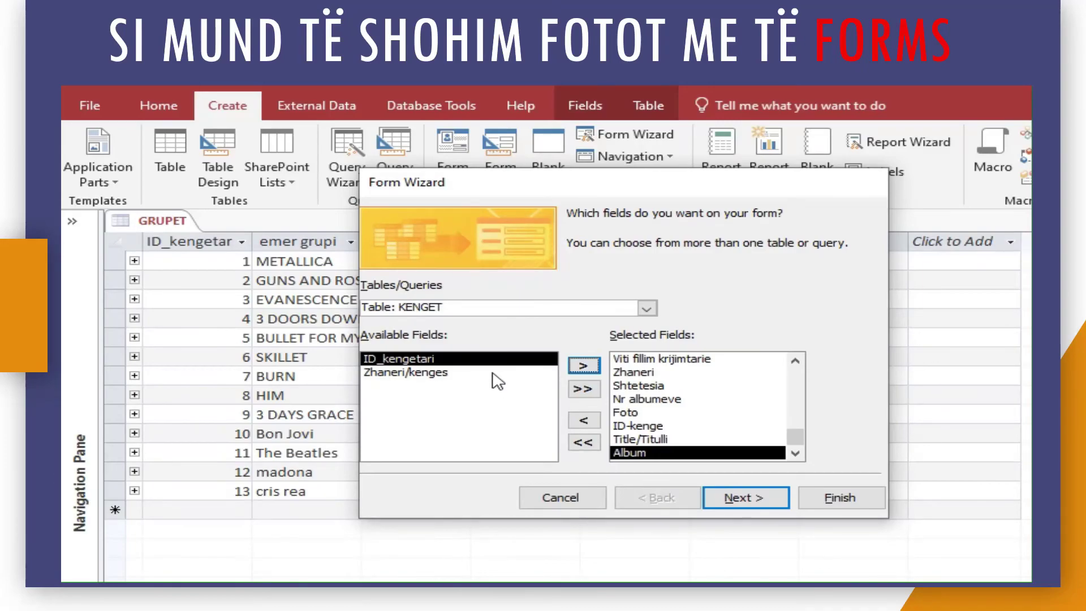
click(496, 373)
click(583, 367)
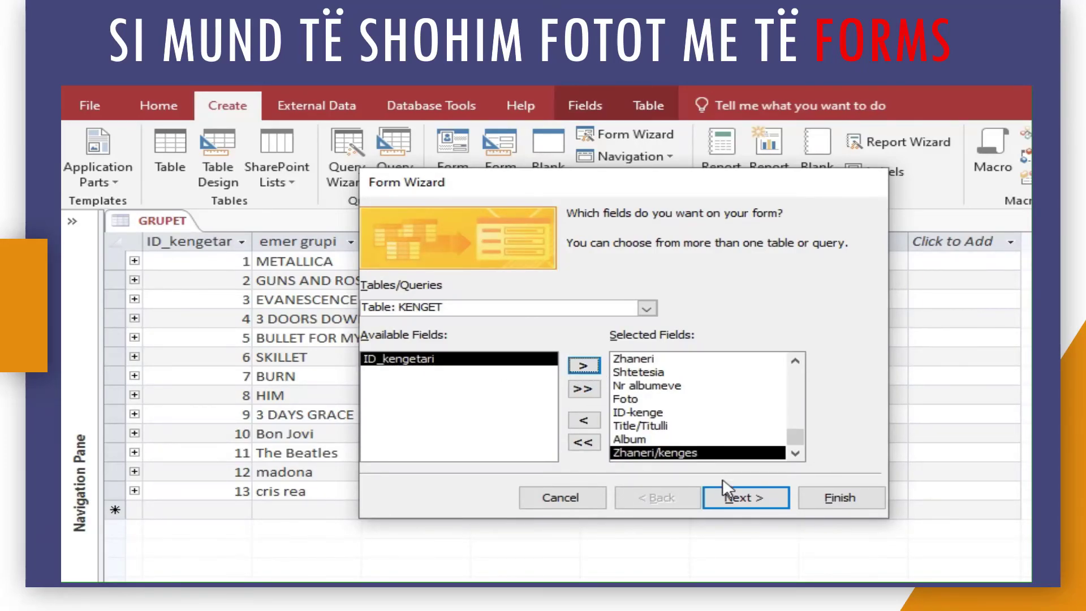
click(743, 493)
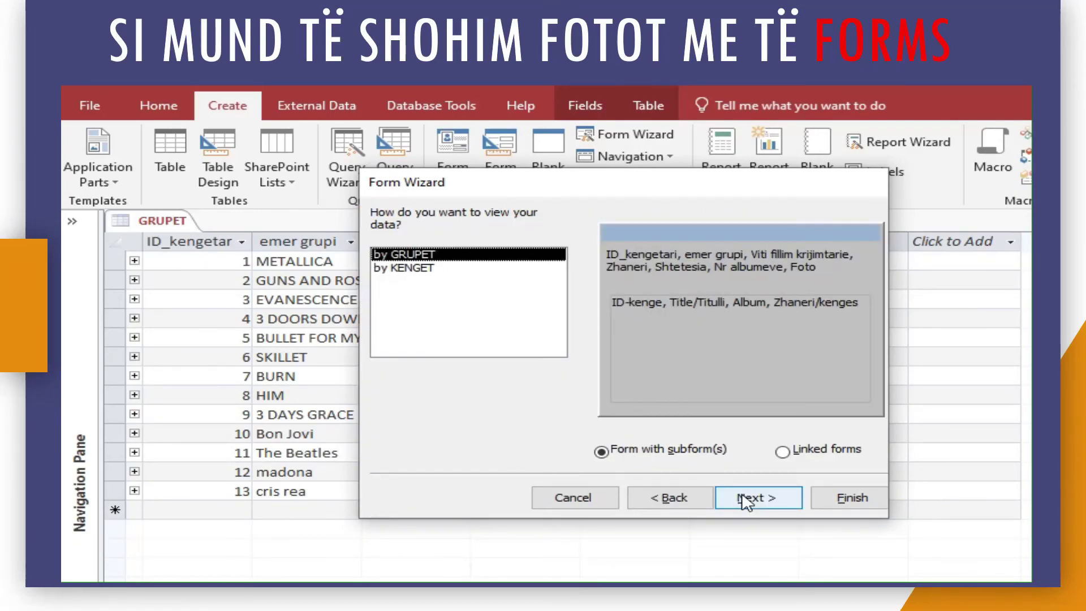
Keep view by GRUPET with a datasheet subform, title the form 'Full Song', and finish
click(745, 499)
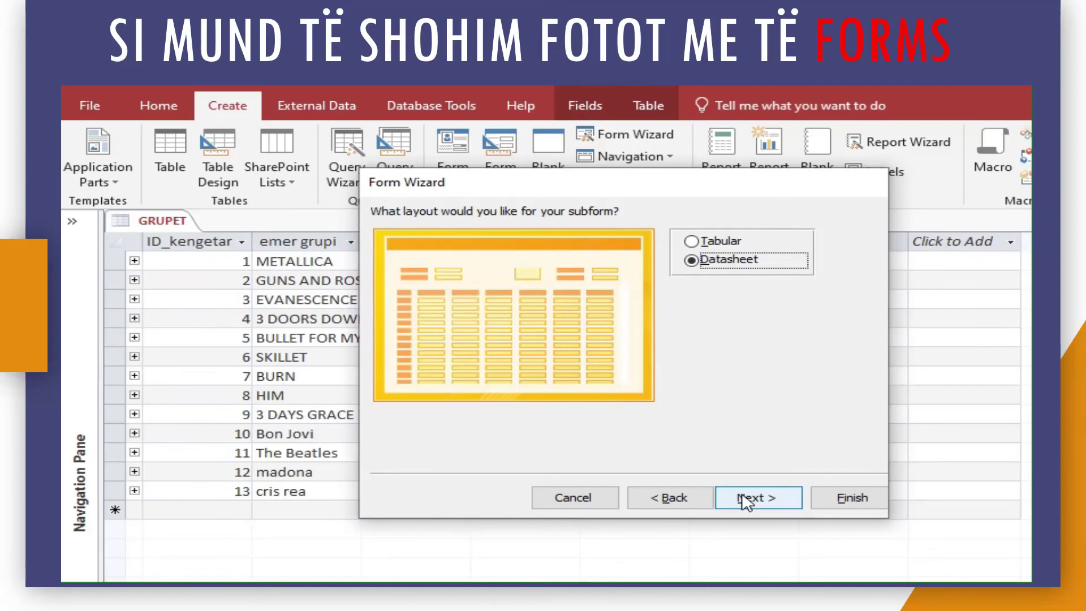
click(745, 501)
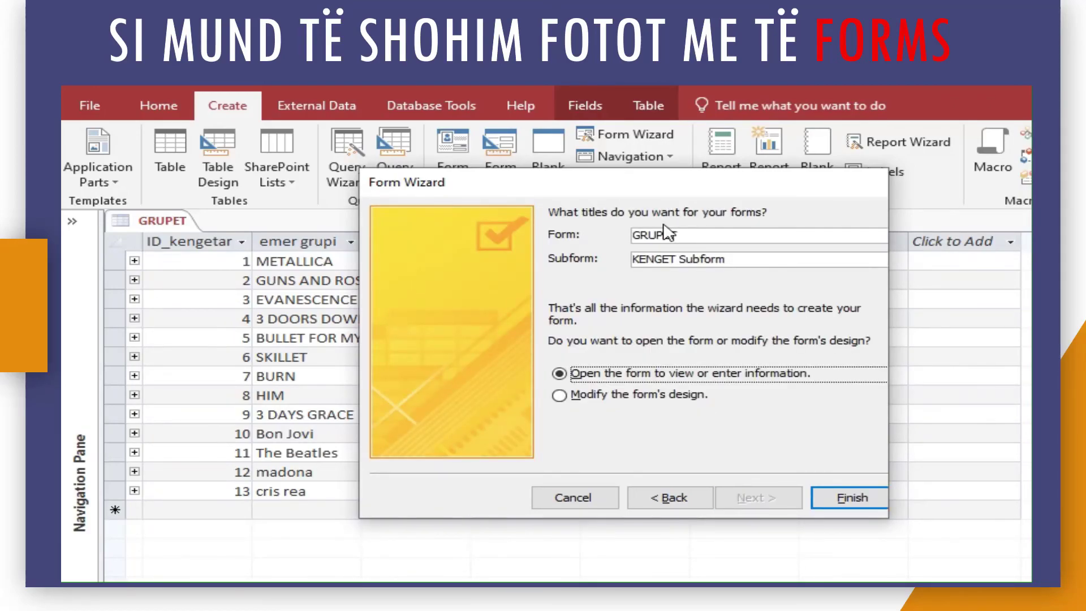
click(634, 234)
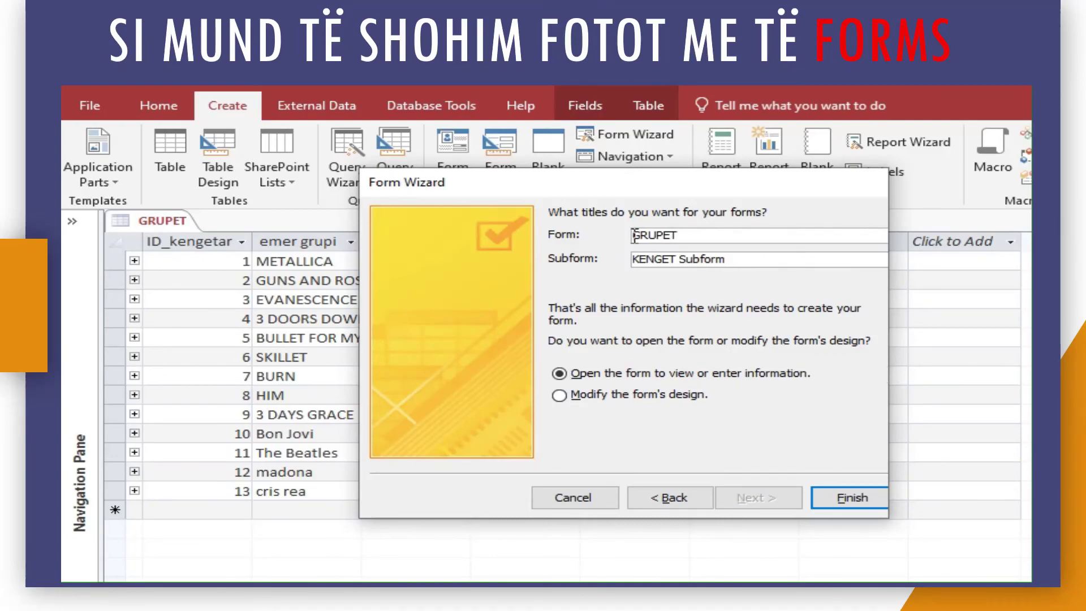
text(Fu)
text(ll)
key(Delete)
key(Delete)
key(Delete)
key(Delete)
key(Delete)
key(Delete)
text(Song)
click(834, 501)
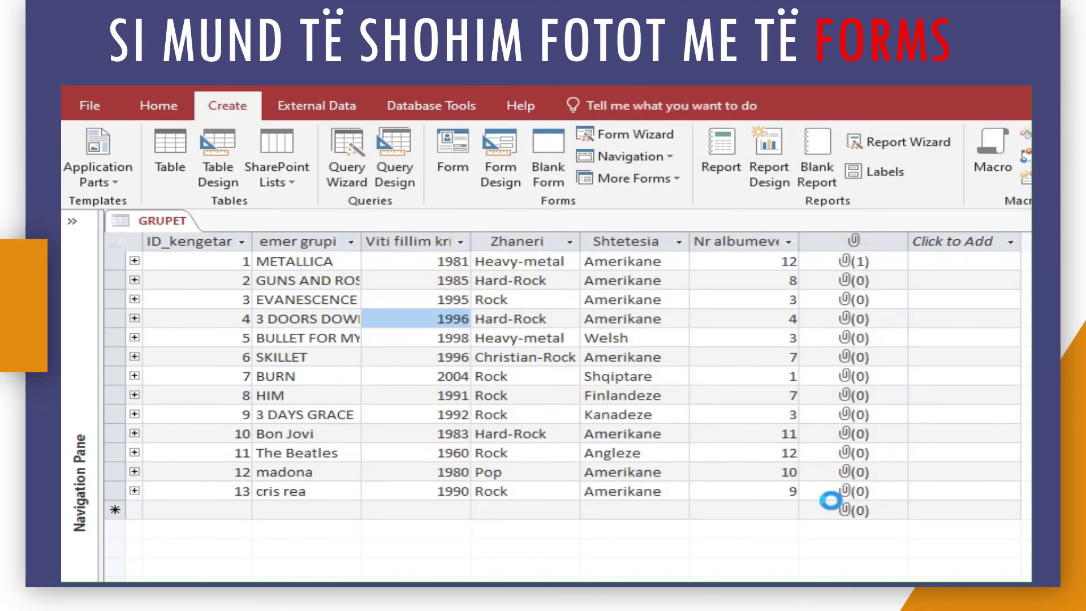